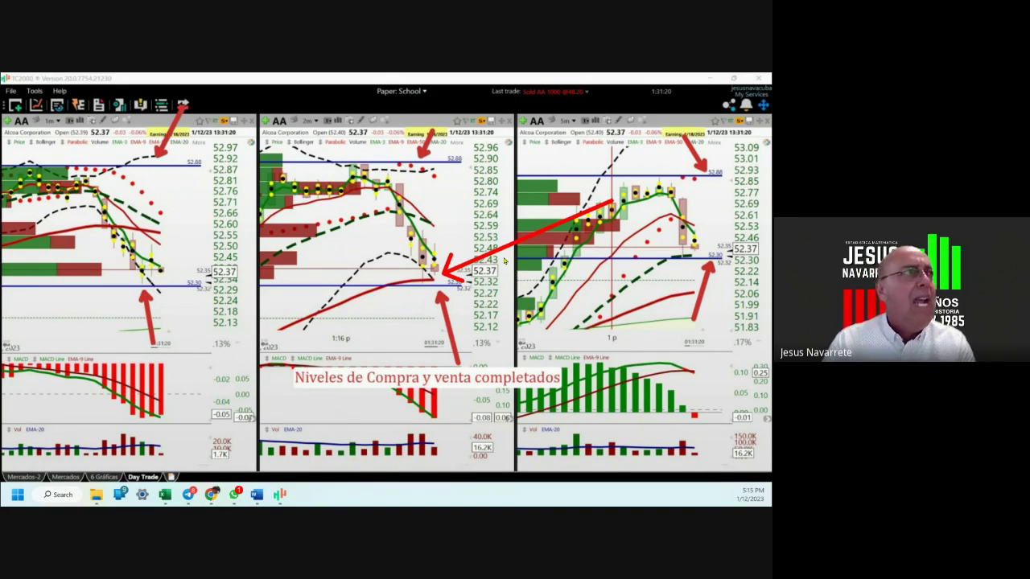
- Point red arrows at the price drop and its low on the two-minute AA chart, and advance to the Range GAP table
left_click_drag(502, 171, 411, 222)
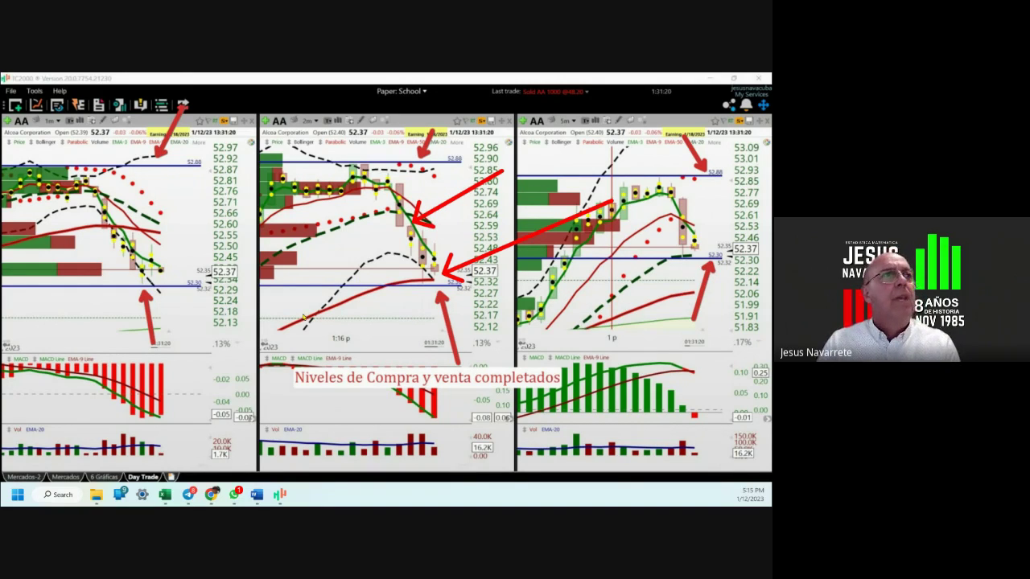
left_click_drag(420, 331, 441, 280)
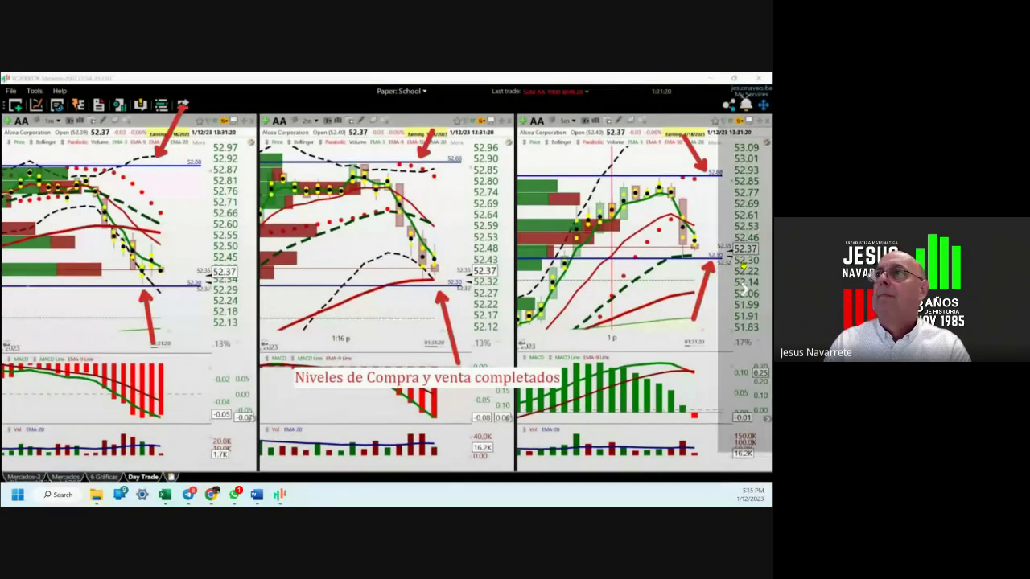
left_click(747, 287)
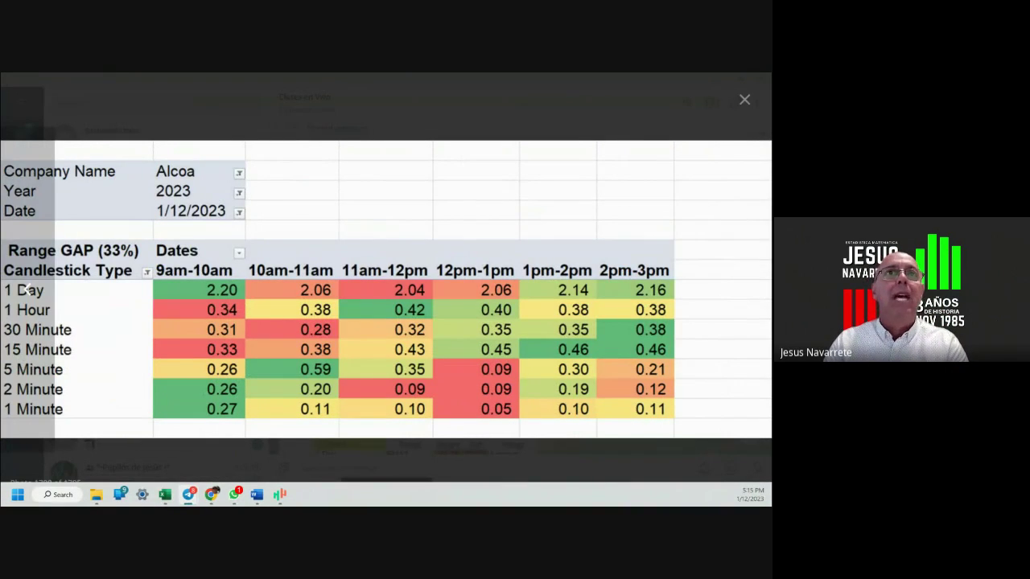
- Mark the 1pm-2pm and 2pm-3pm columns and the 5, 2 and 1 Minute rows of the Range GAP table with red arrows
mouse_move(588, 175)
left_mouse_down()
mouse_move(572, 238)
mouse_move(576, 282)
left_mouse_up()
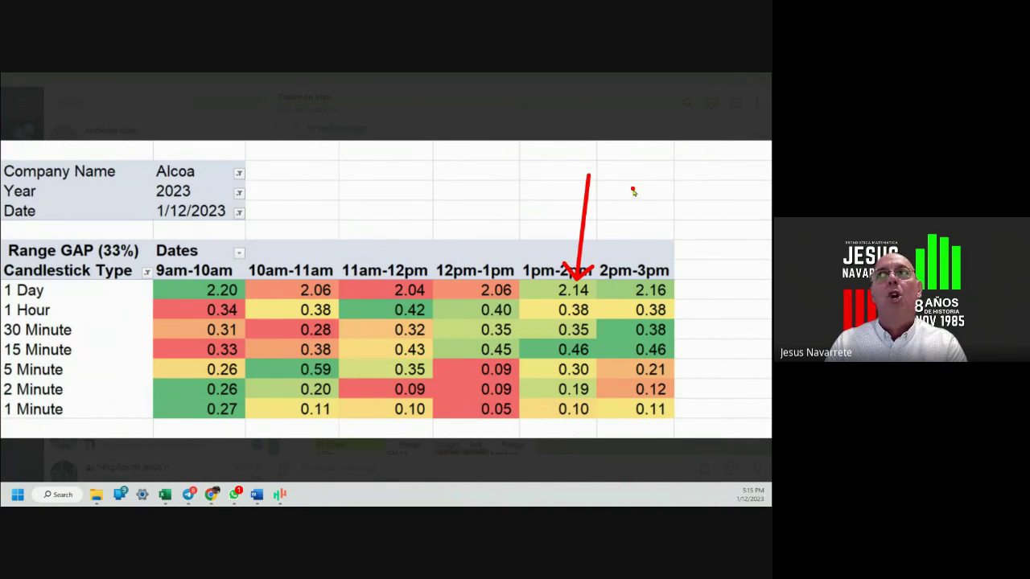
left_click_drag(633, 190, 643, 273)
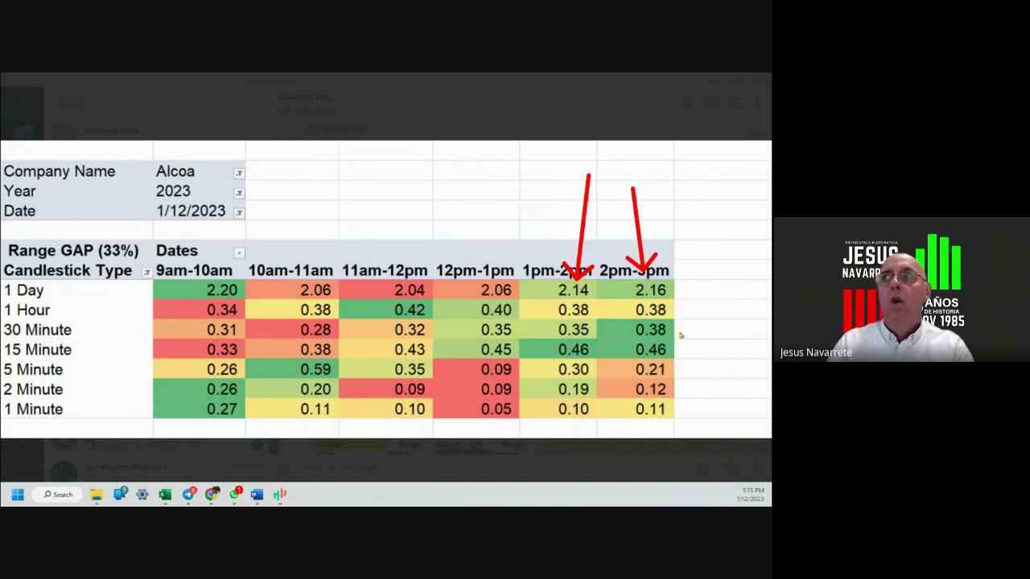
mouse_move(711, 371)
left_mouse_down()
mouse_move(677, 372)
mouse_move(674, 387)
mouse_move(689, 393)
mouse_move(680, 409)
left_mouse_up()
left_click_drag(691, 403, 689, 416)
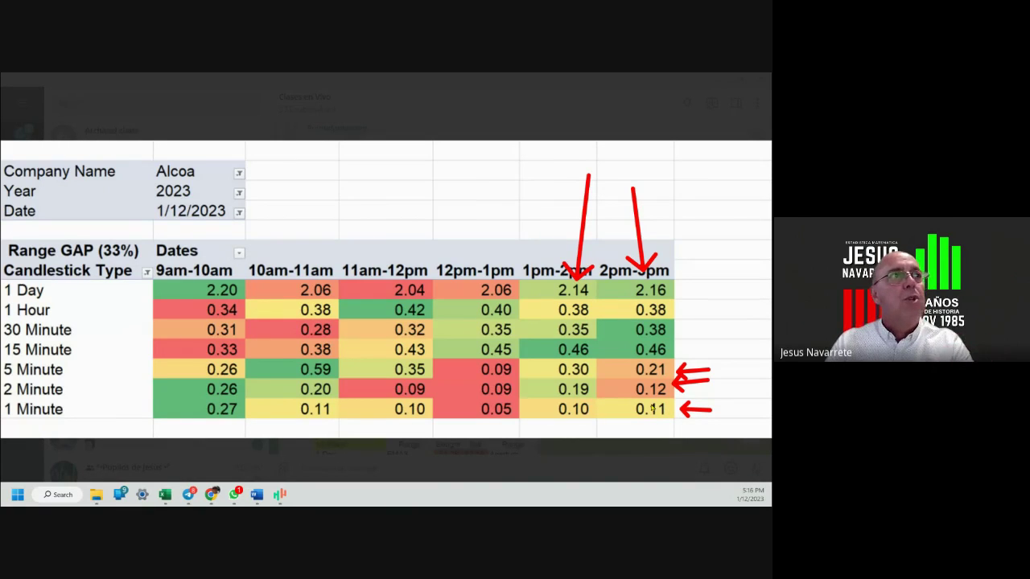
- Clear the arrows and page forward through the 2pm Bought/Sell range table to the following chart image
key("Escape")
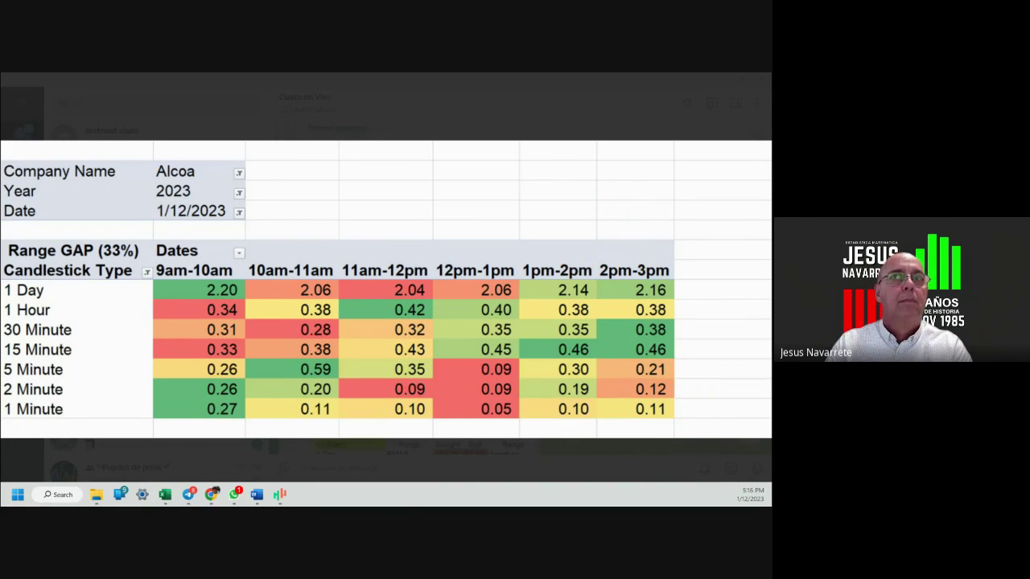
left_click(744, 310)
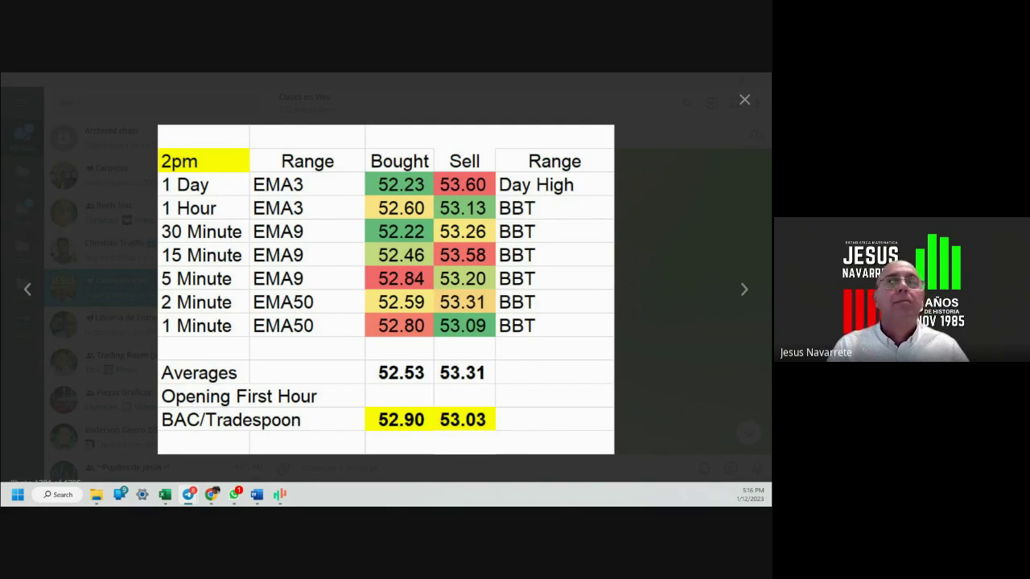
left_click(745, 295)
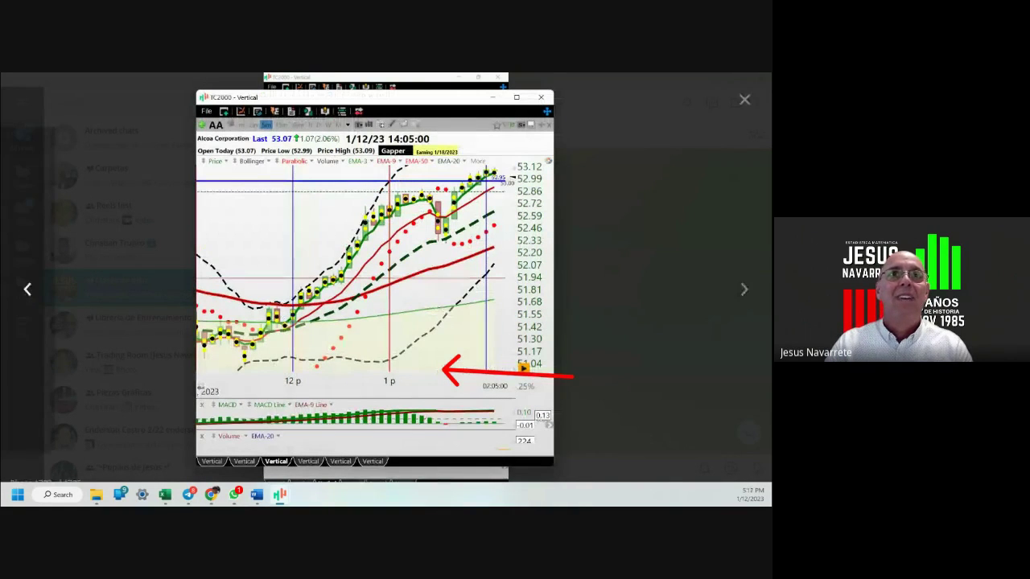
- Advance the five-minute AA chart to 1/12/23 15:20
left_click(27, 288)
key("Left")
key("Left")
key("Left")
key("Left")
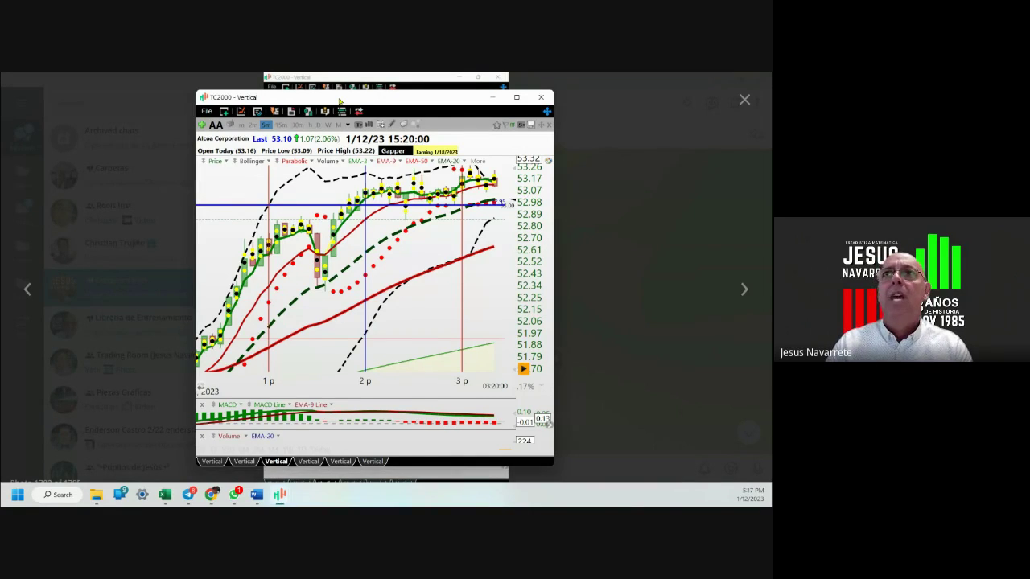
key("Right")
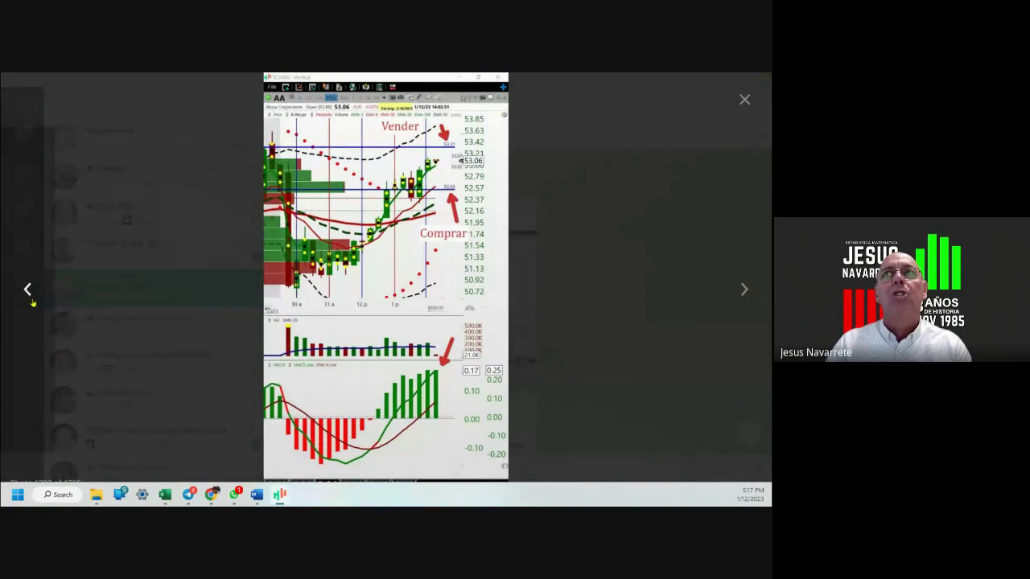
- Return to the Range GAP table and draw a red arrow pointing at the 1pm-2pm column
left_click(29, 291)
left_click(28, 292)
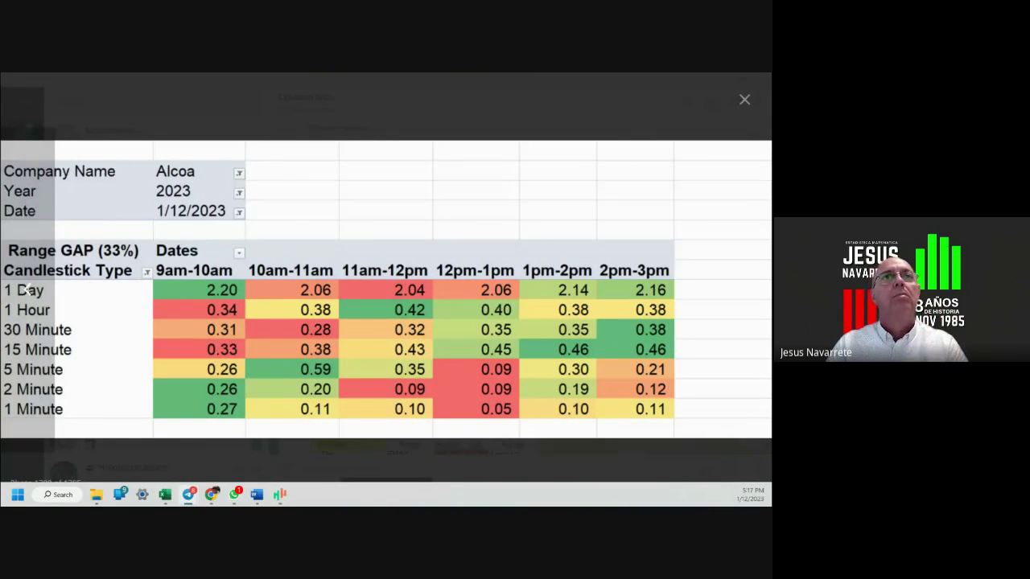
left_click_drag(584, 198, 577, 264)
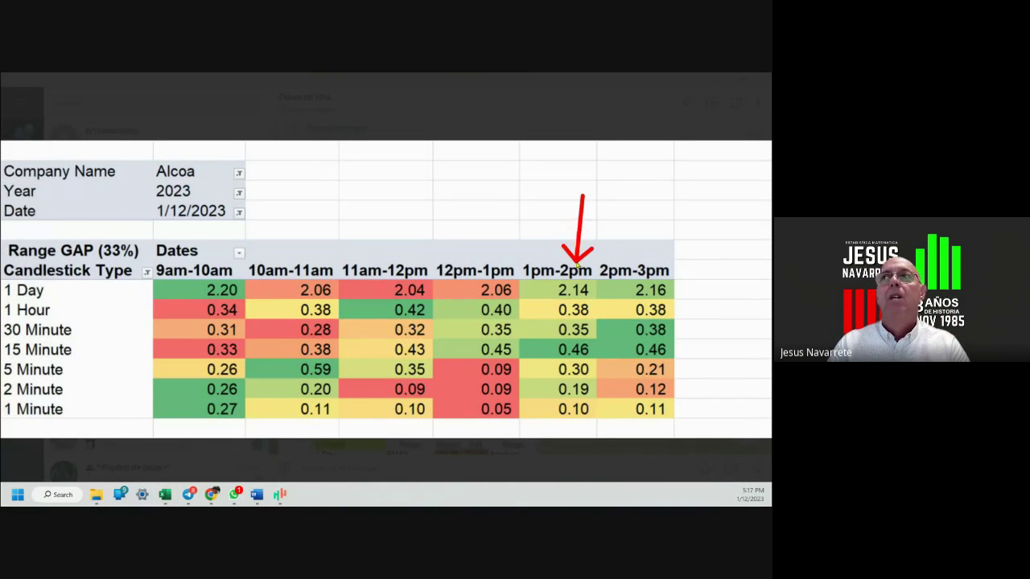
left_click_drag(583, 196, 575, 283)
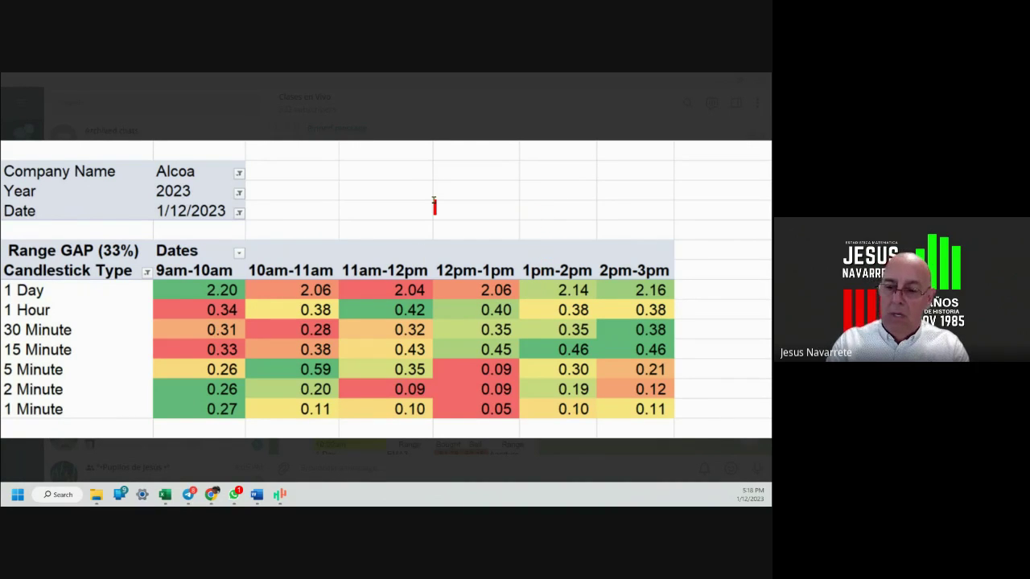
- Label the 1pm-2pm column 2.38% and the 2pm-3pm column 0.93% above the Range GAP table
type("2.3")
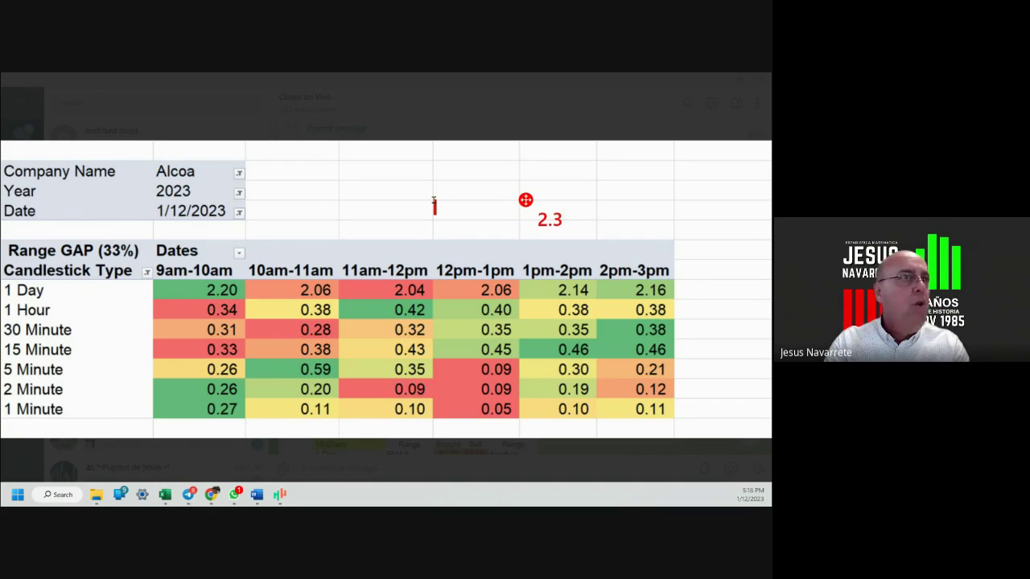
type("8")
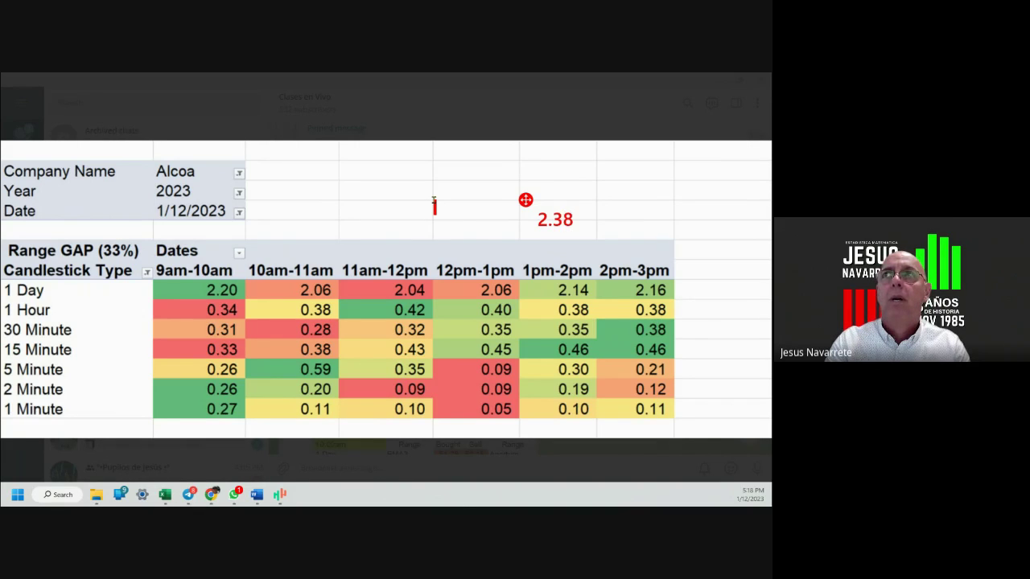
type("%")
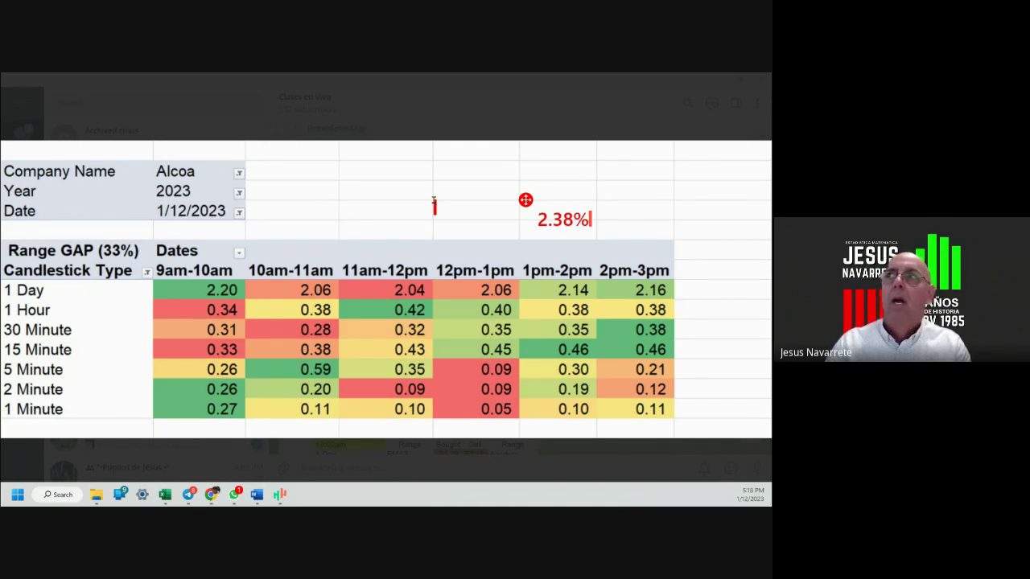
left_click(597, 213)
type("0.")
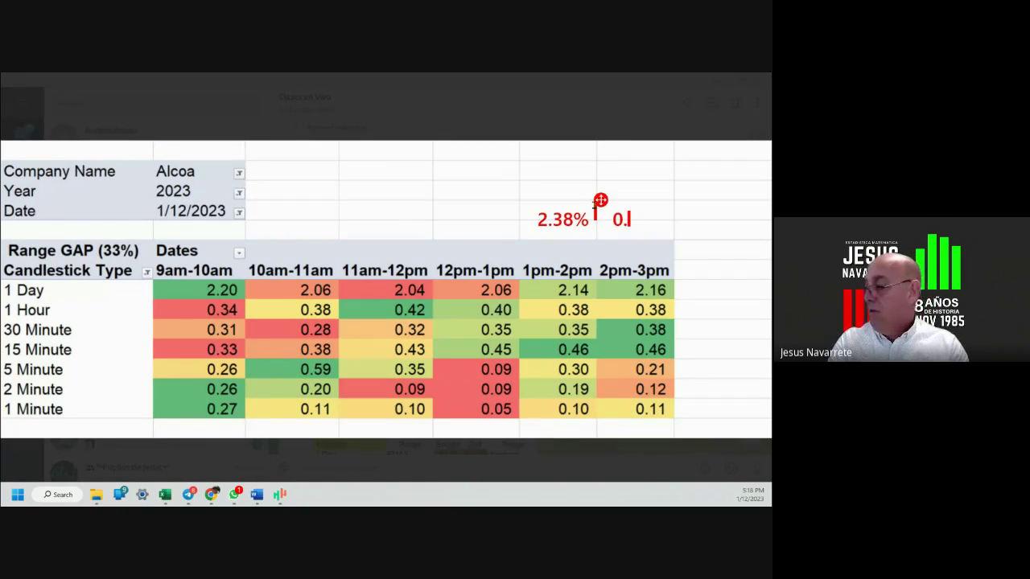
type("93%")
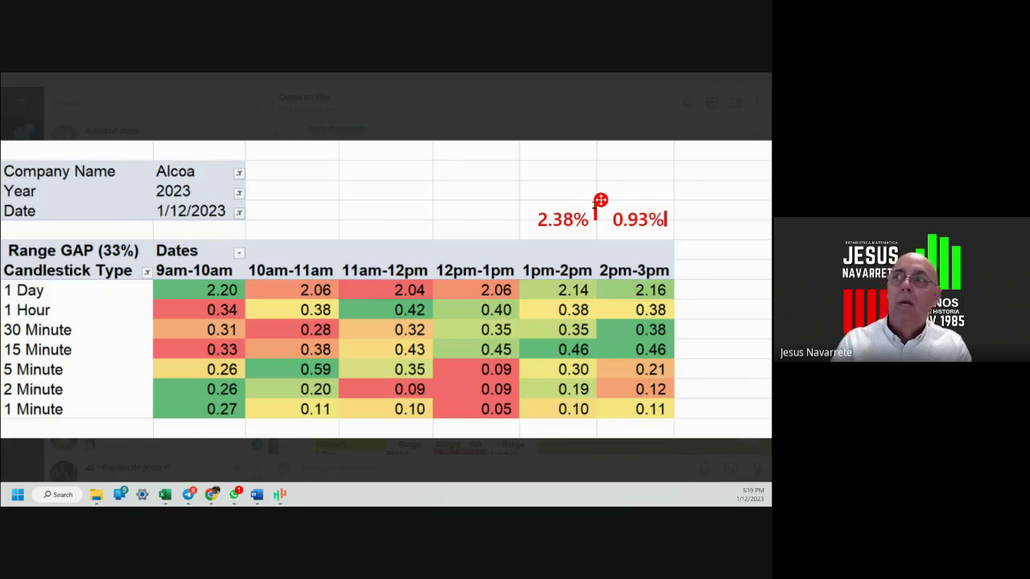
left_click(595, 138)
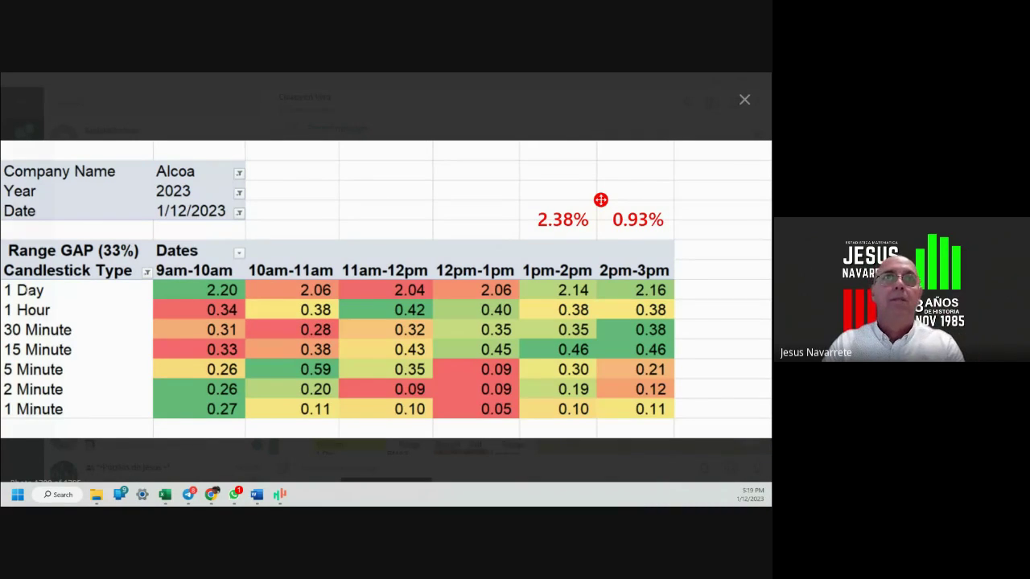
left_click(26, 291)
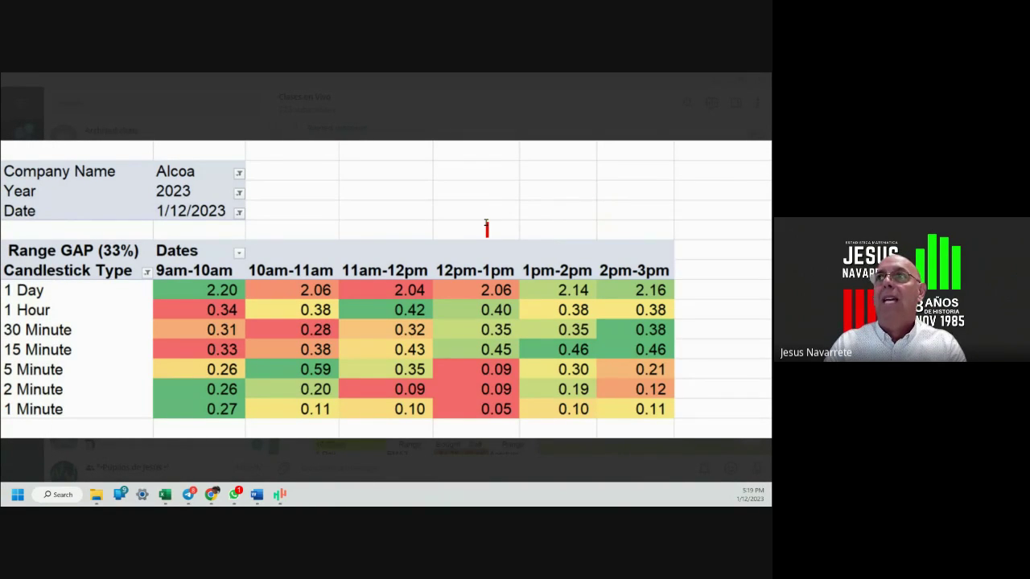
- Label the 1pm-2pm column 3.88% and the 2pm-3pm column 0.93%, and link the hours from 12pm-1pm onward with curved red strokes
left_click(539, 228)
type("3")
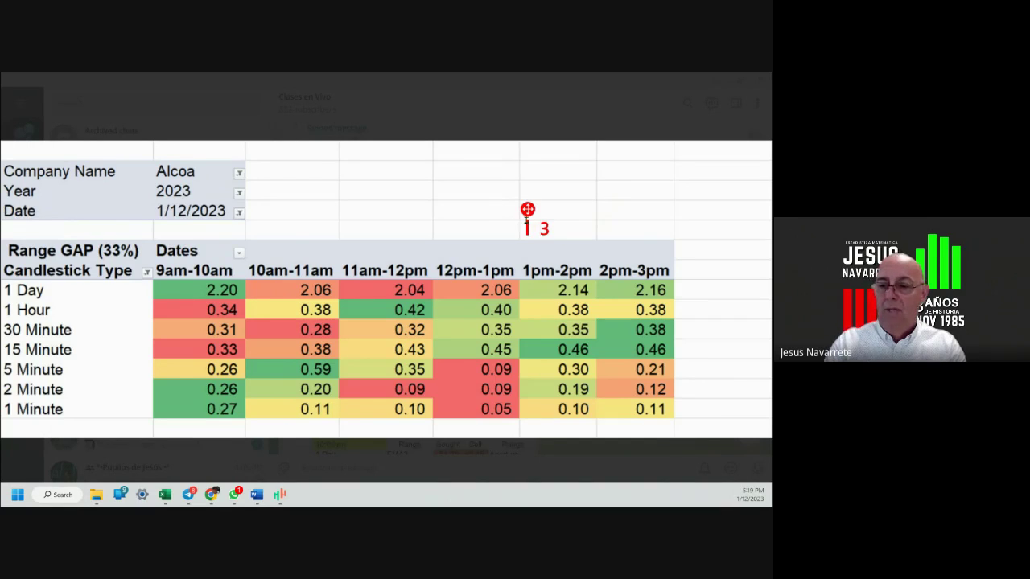
type(".88%")
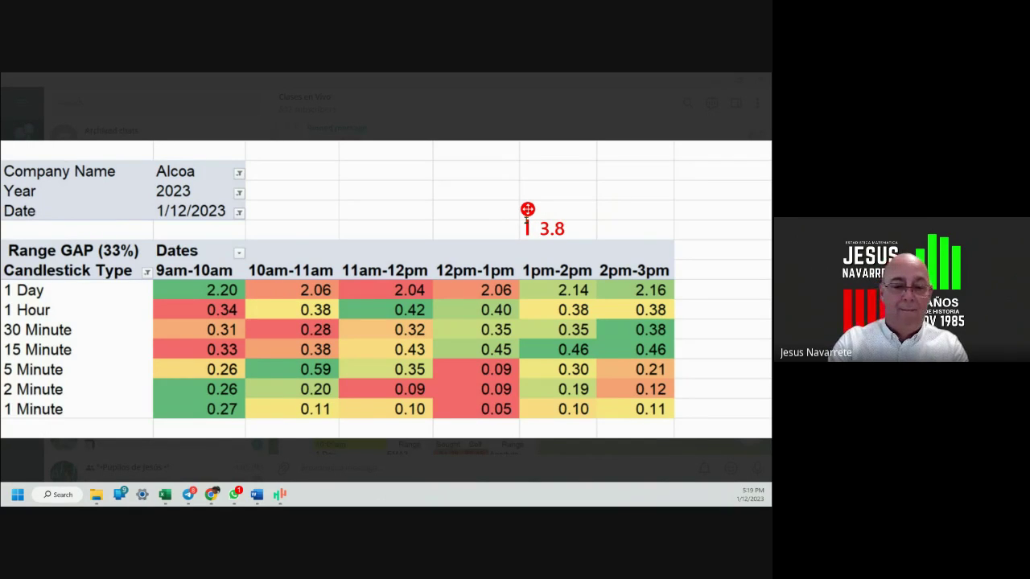
left_click(614, 225)
type("0.93%")
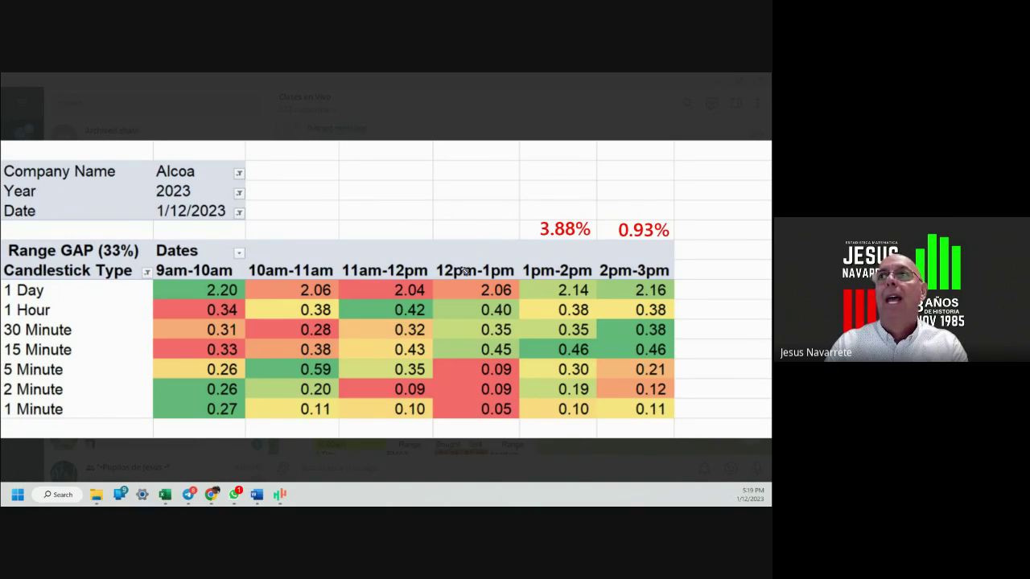
mouse_move(452, 272)
left_mouse_down()
mouse_move(482, 247)
mouse_move(531, 254)
left_mouse_up()
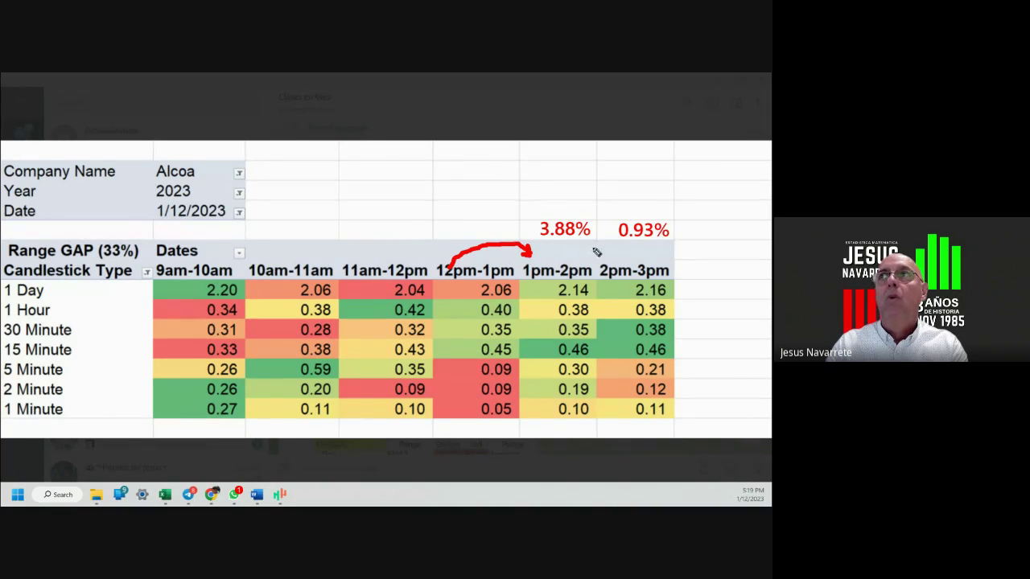
mouse_move(583, 254)
left_mouse_down()
mouse_move(604, 245)
mouse_move(638, 258)
left_mouse_up()
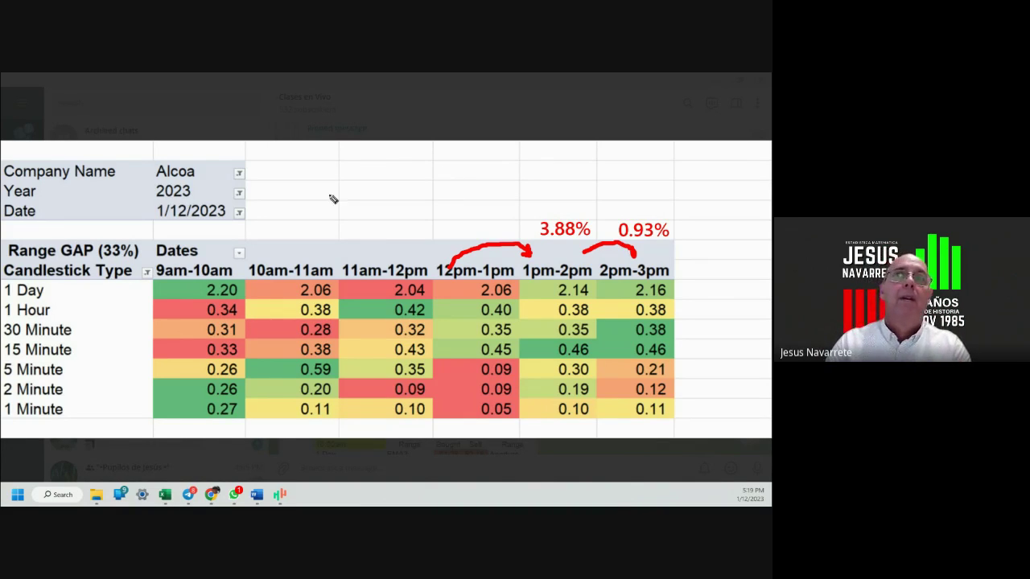
- Bring the five-minute AA chart in front of the Vender/Comprar image and frame its 2pm-3pm and 1pm-2pm candles with red rectangles
left_click(747, 309)
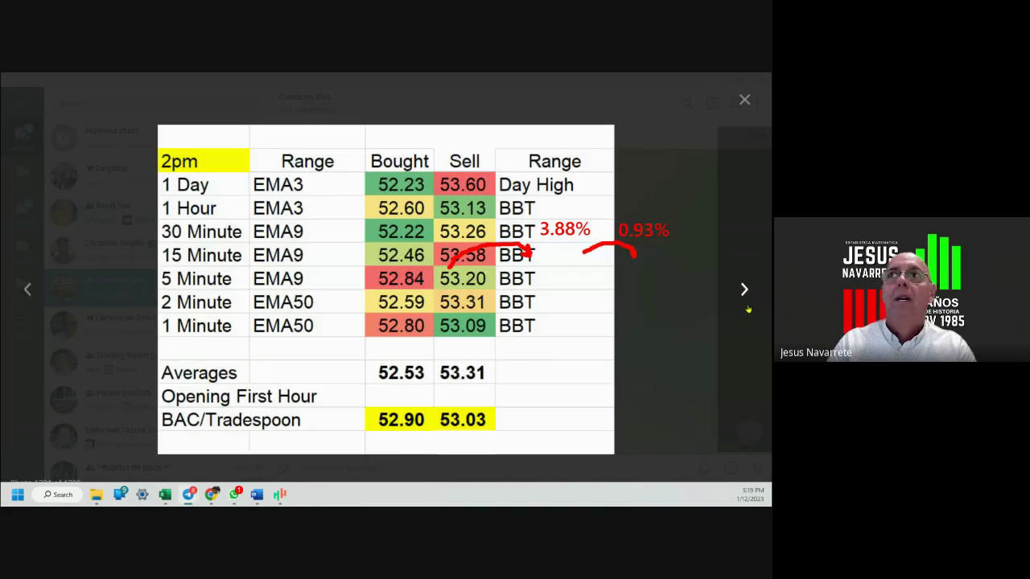
left_click(747, 309)
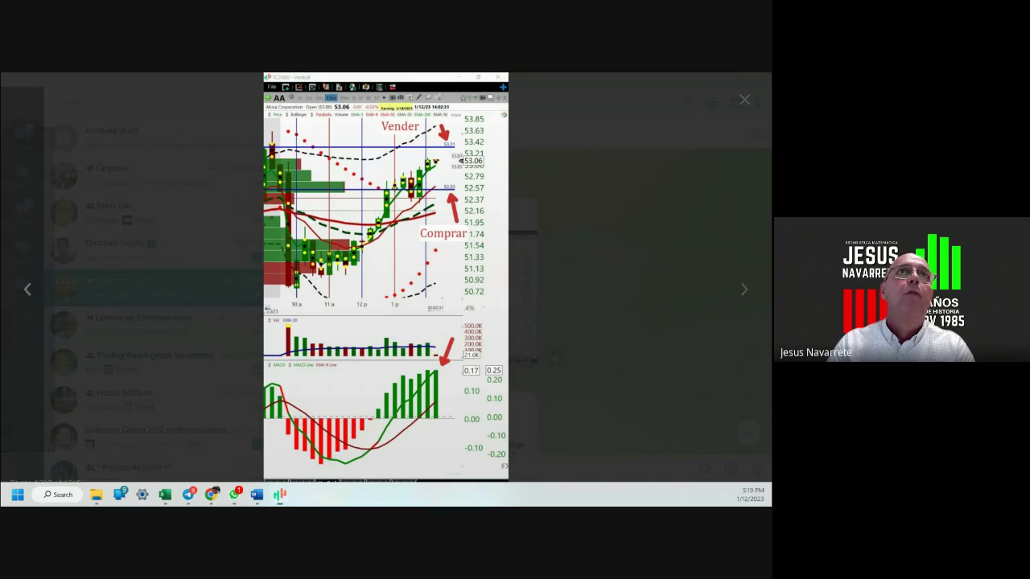
left_click_drag(0, 105, 434, 95)
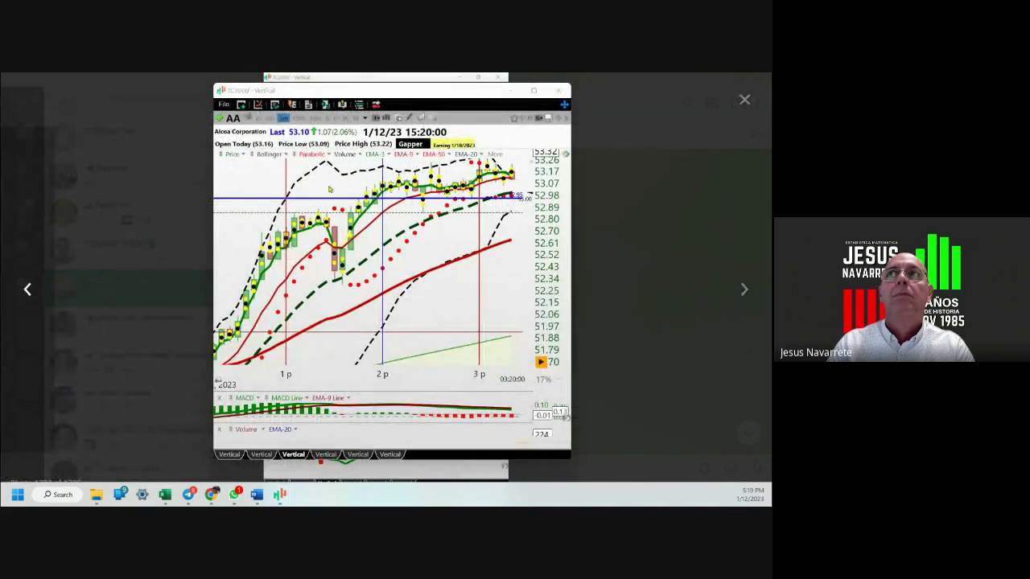
left_click_drag(384, 169, 480, 197)
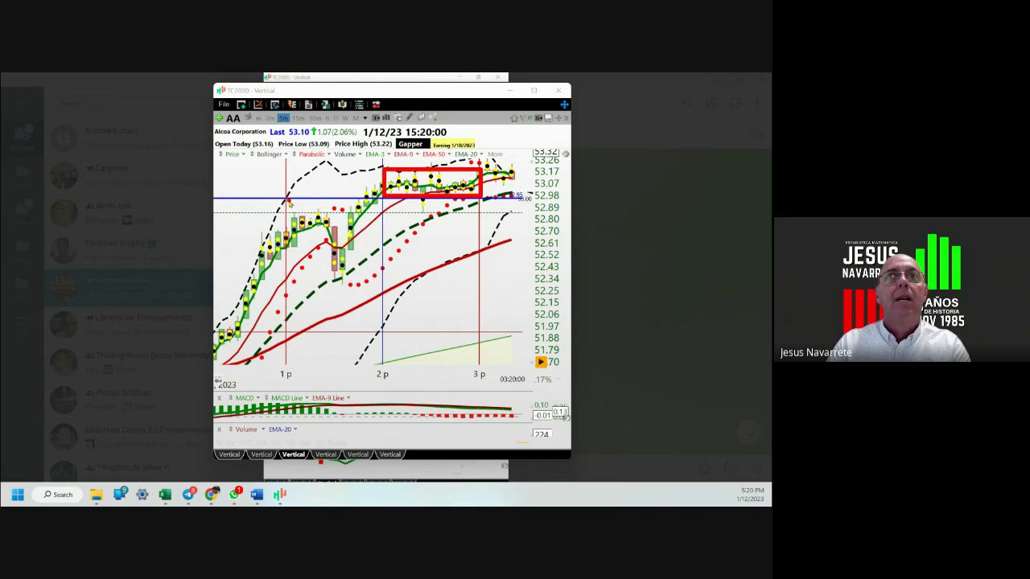
mouse_move(288, 200)
left_mouse_down()
mouse_move(306, 283)
mouse_move(379, 294)
left_mouse_up()
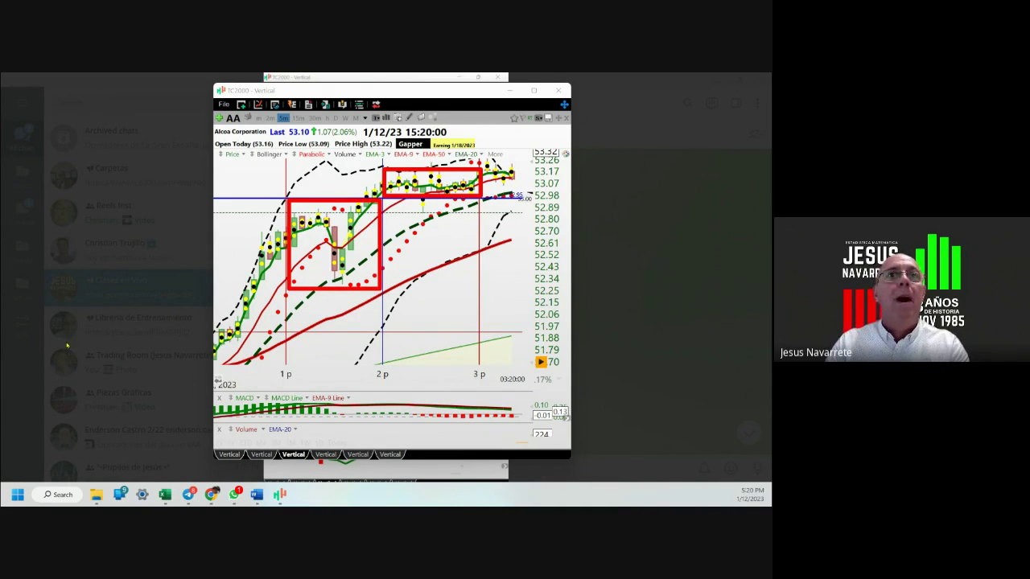
- Clear the rectangles and compress the AA chart's price scale so it extends up to about 54.05
key("Delete")
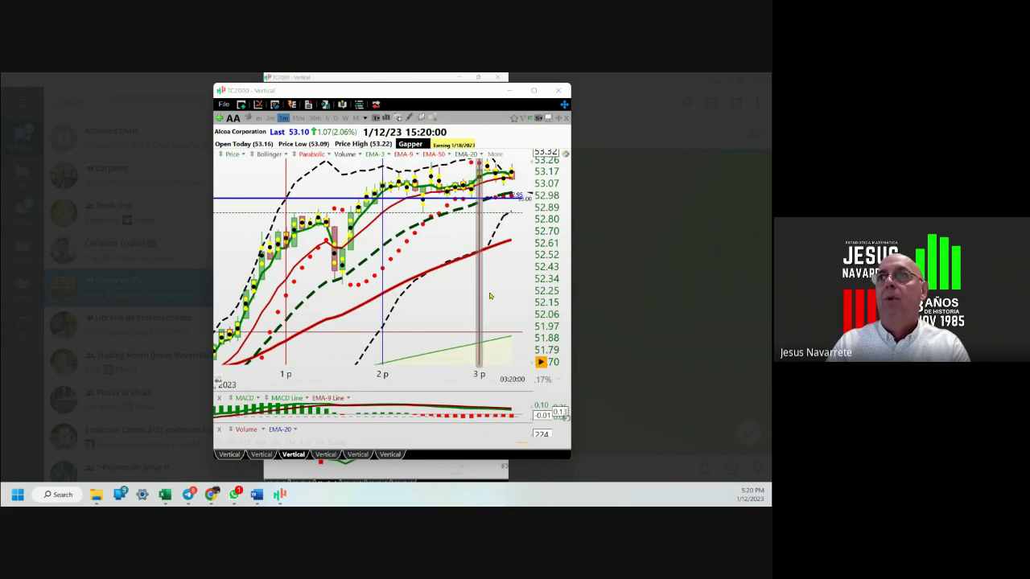
mouse_move(489, 296)
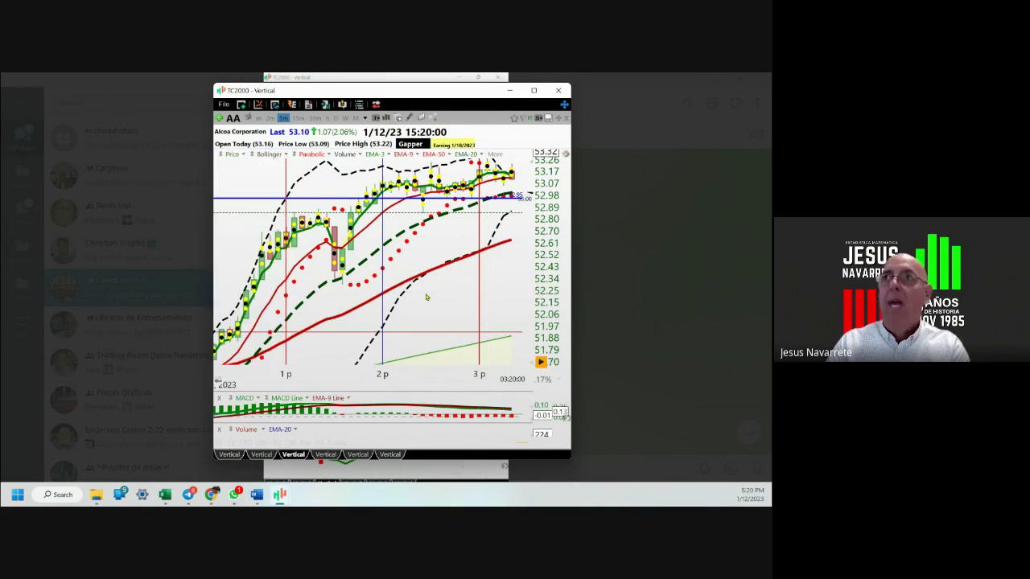
left_click_drag(406, 317, 309, 359)
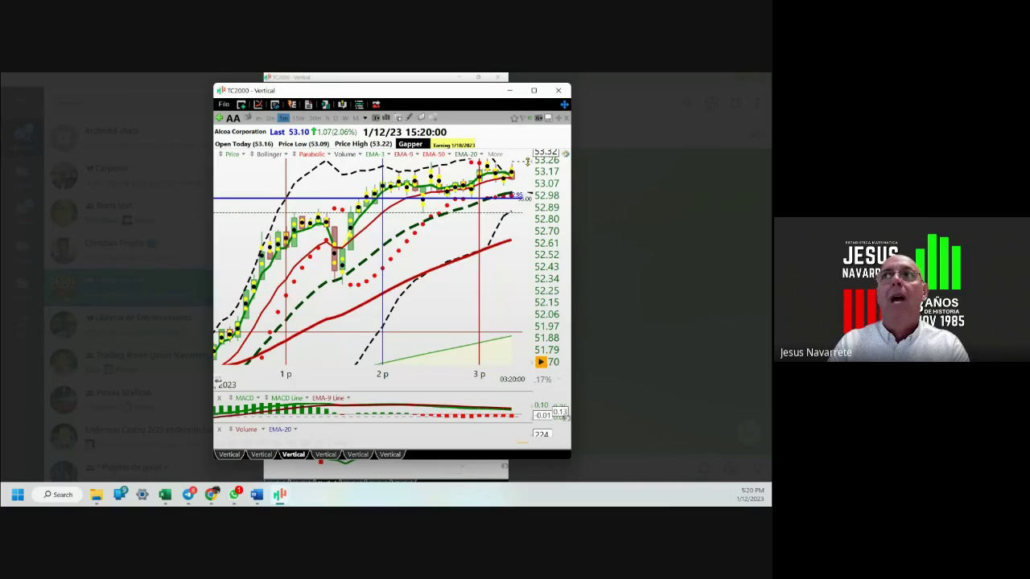
left_click_drag(527, 160, 531, 226)
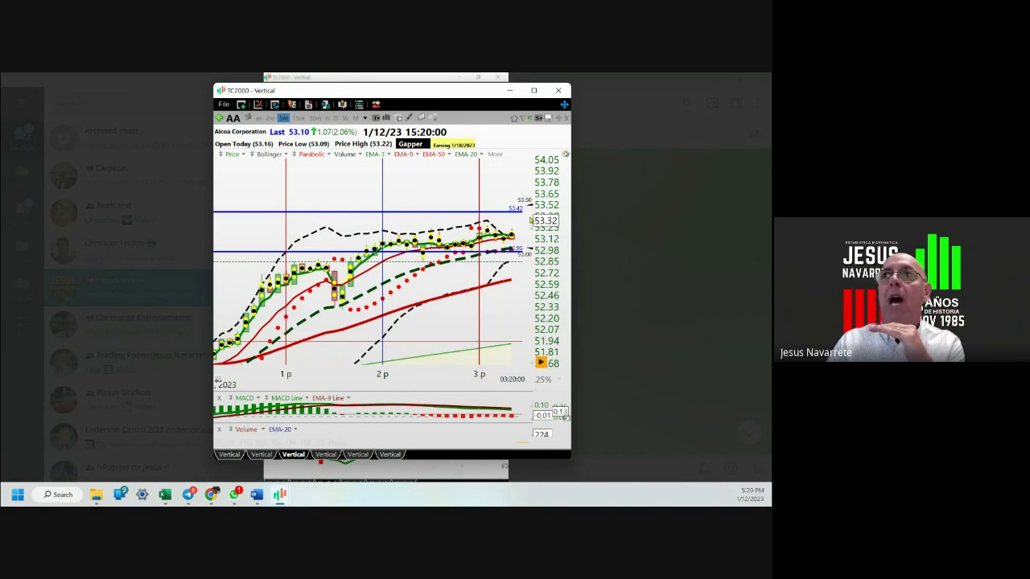
- Expand the AA chart's price scale so it tops out at 53.32 and mark the dip between 2pm and 3pm with red arrows
left_click_drag(530, 225, 535, 168)
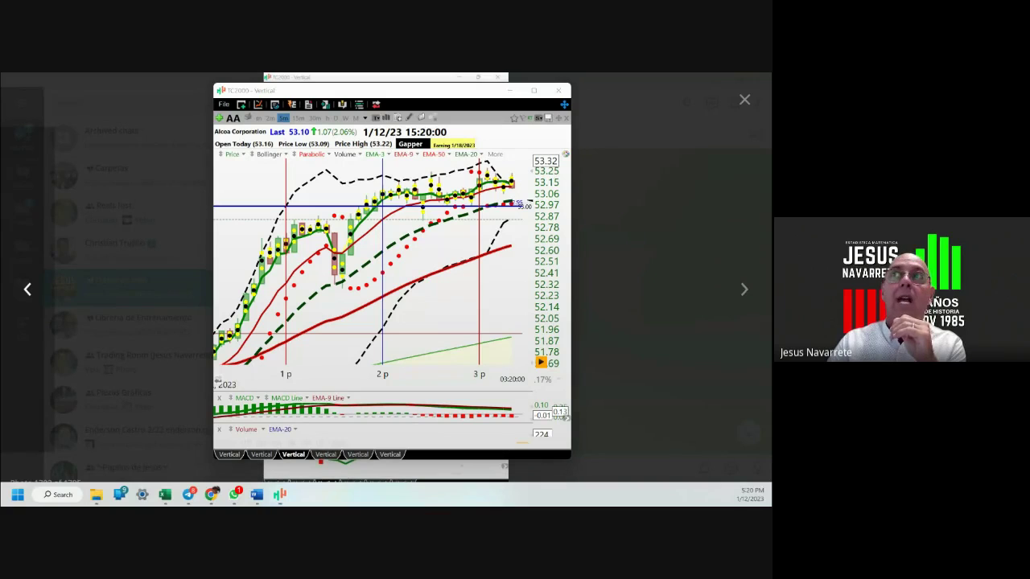
mouse_move(417, 281)
left_mouse_down()
mouse_move(422, 229)
mouse_move(435, 238)
left_mouse_up()
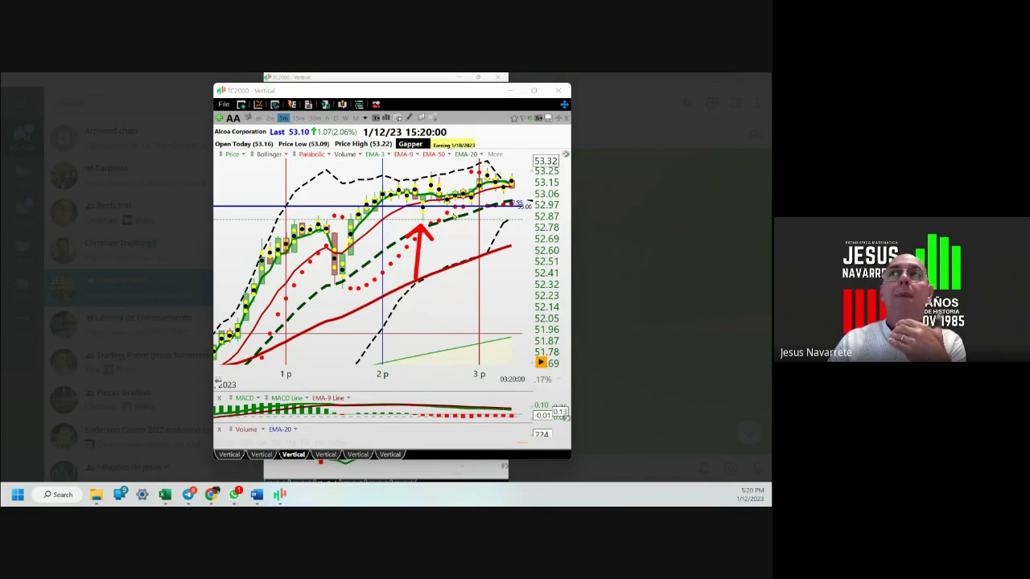
left_click_drag(441, 215, 431, 208)
left_click_drag(418, 170, 432, 187)
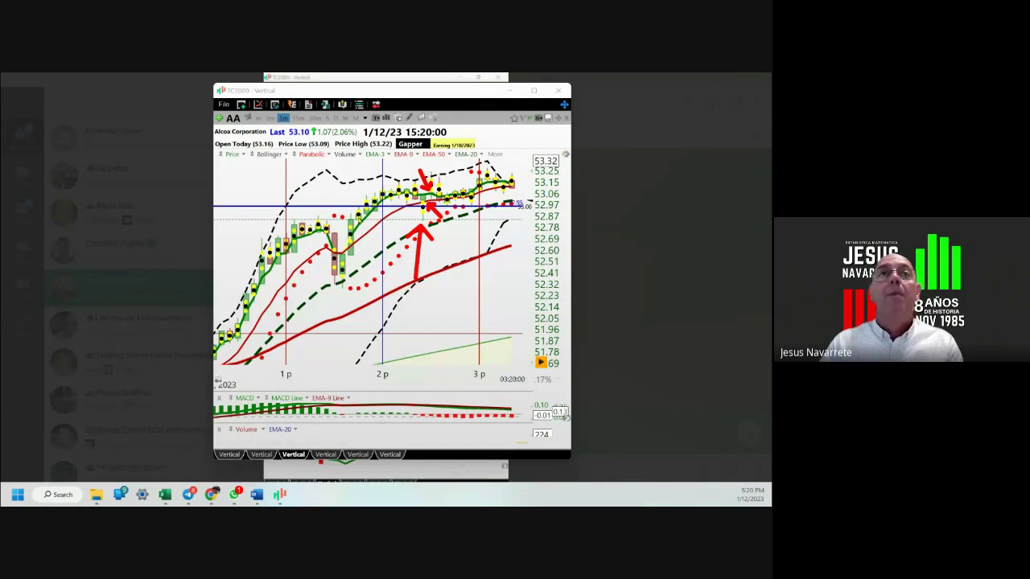
- Clear the red arrows, move the AA chart off the Vender/Comprar image, and go back to the 2pm Bought/Sell table
key("e")
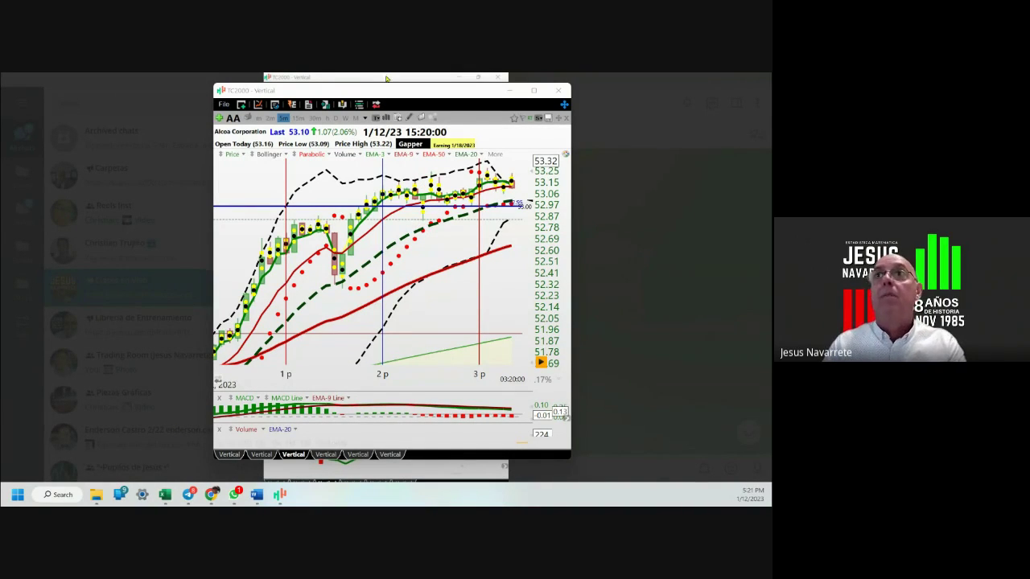
left_click_drag(387, 91, 0, 93)
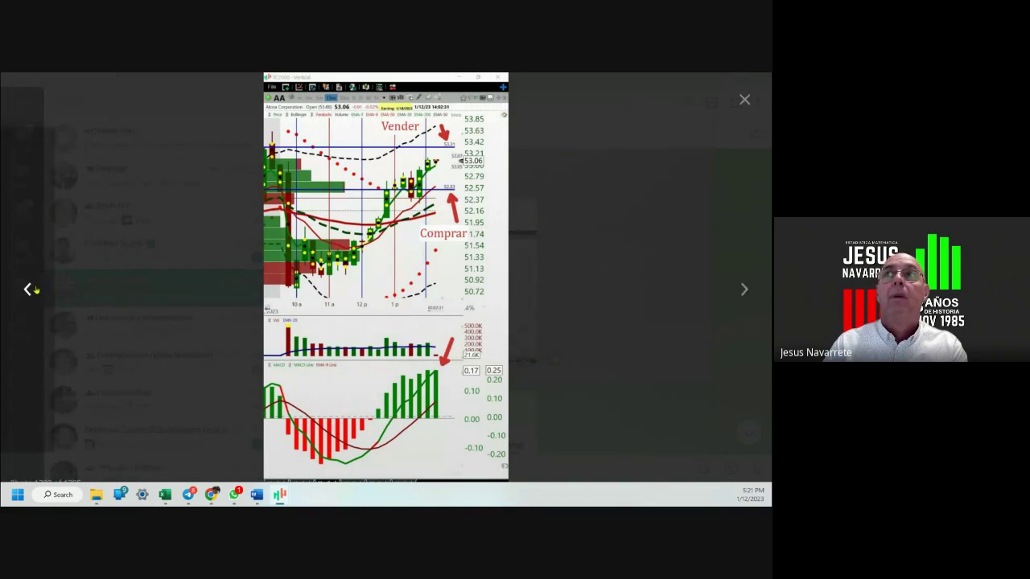
left_click(32, 288)
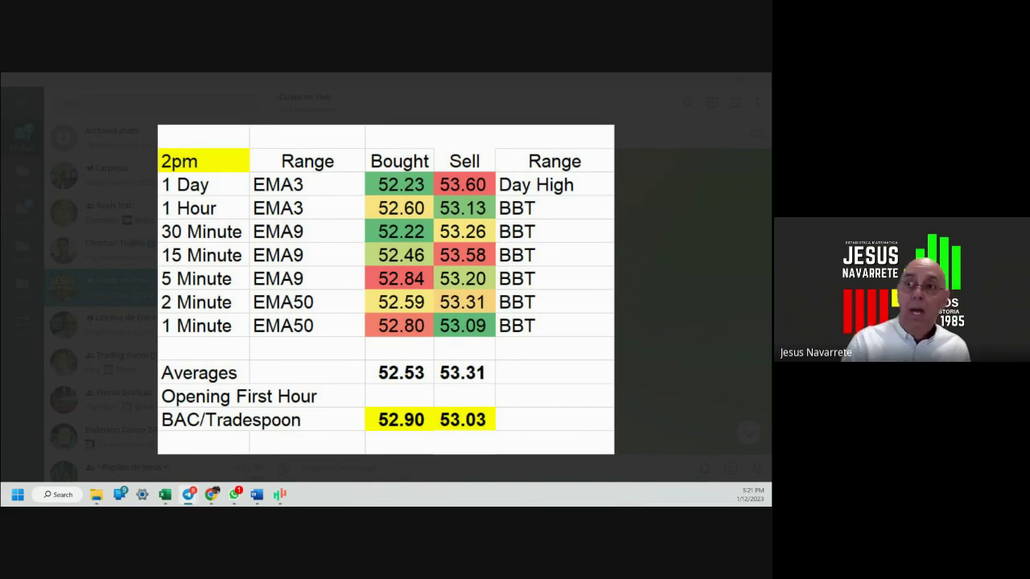
- Place the five-minute AA chart beside the 2pm table and narrow its window so the Bought and Sell columns stay uncovered
left_click(735, 309)
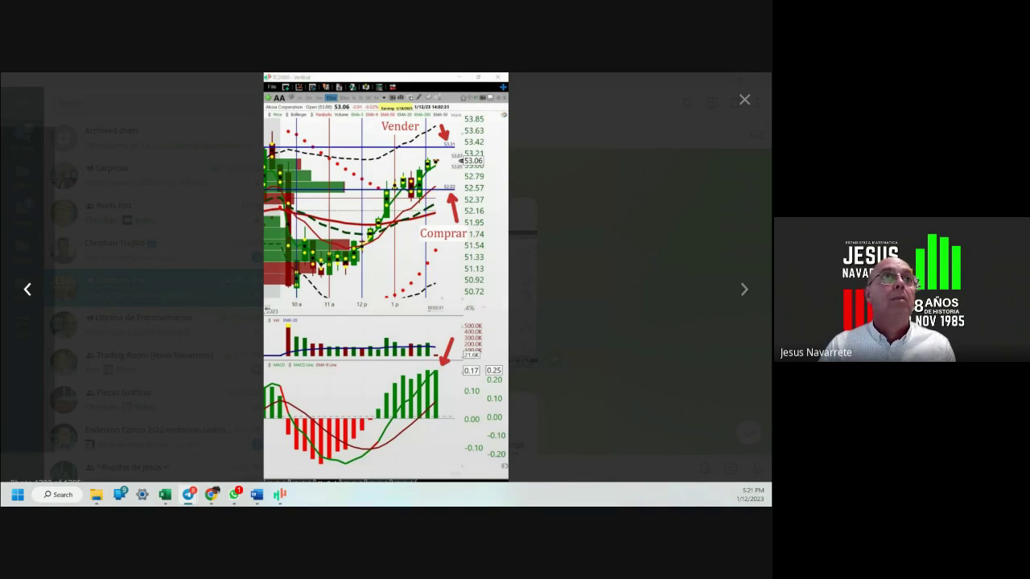
left_click(280, 494)
left_click_drag(283, 134, 359, 99)
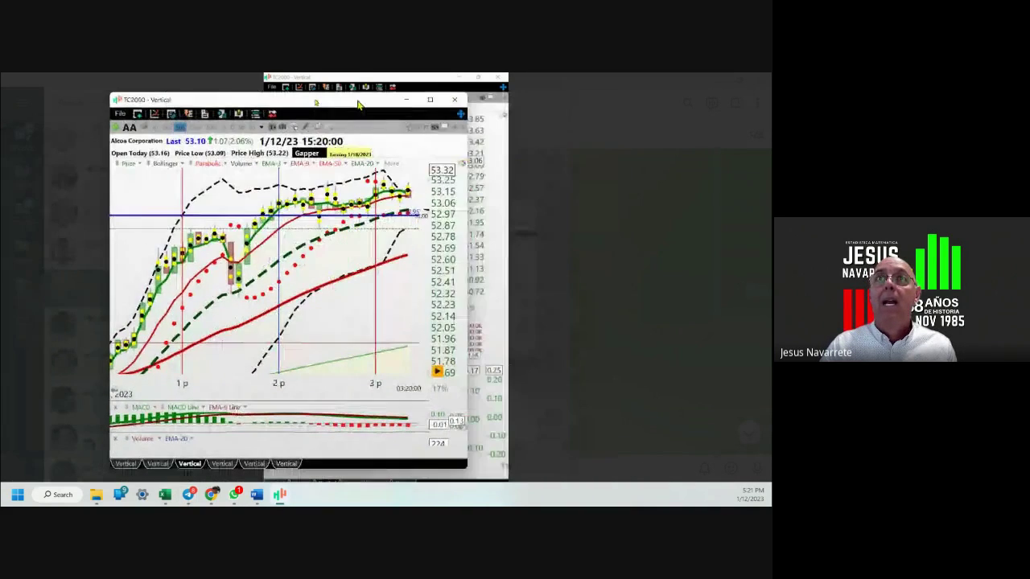
left_click(30, 296)
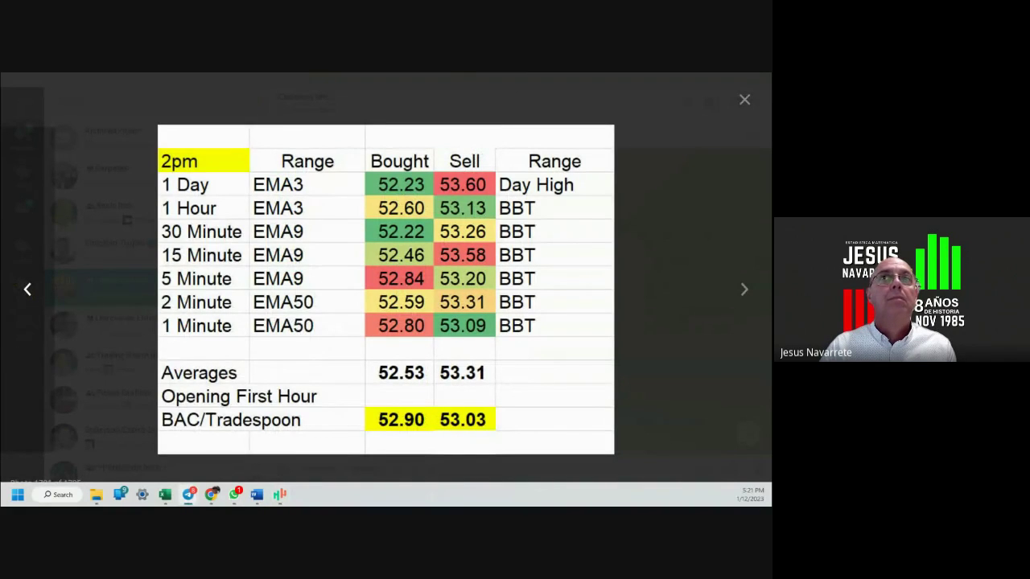
left_click(279, 494)
mouse_move(260, 99)
left_mouse_down()
mouse_move(234, 101)
mouse_move(251, 104)
left_mouse_up()
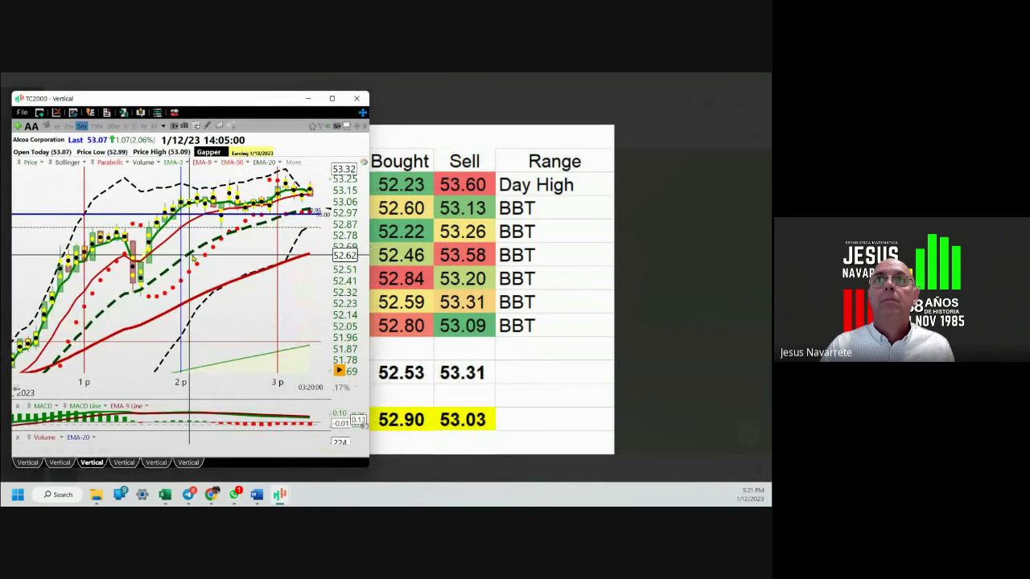
mouse_move(193, 258)
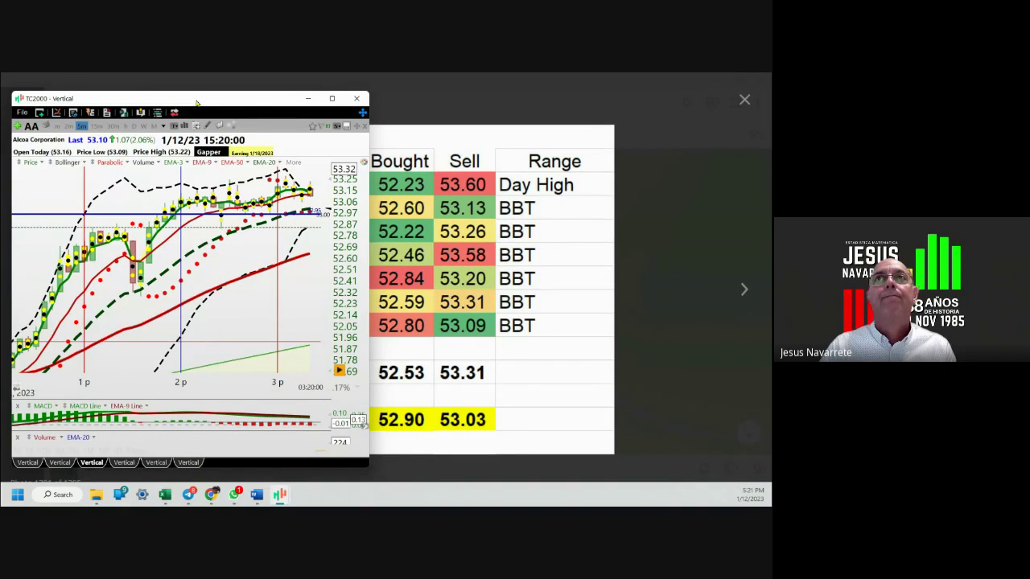
left_click_drag(361, 187, 316, 183)
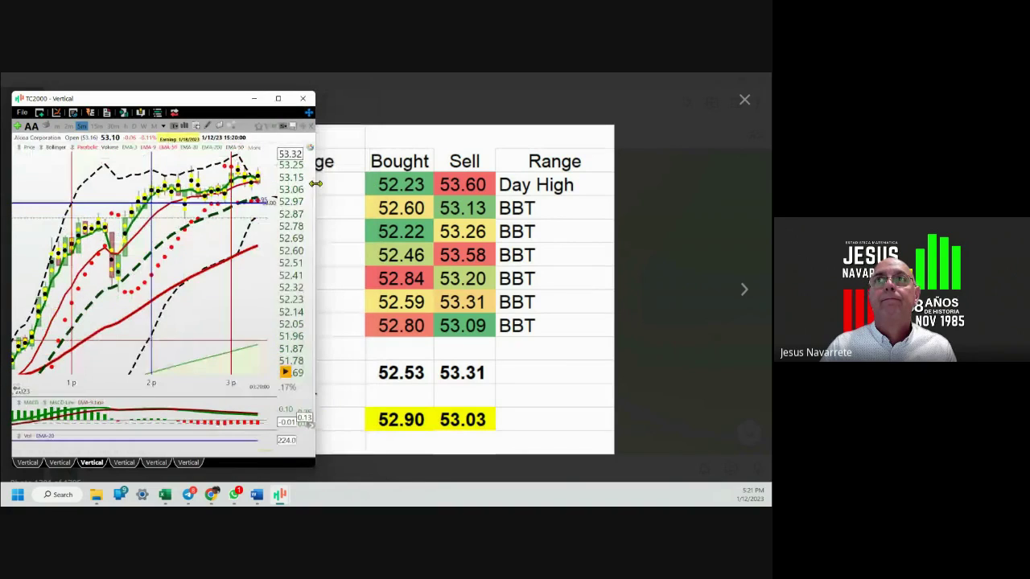
mouse_move(184, 241)
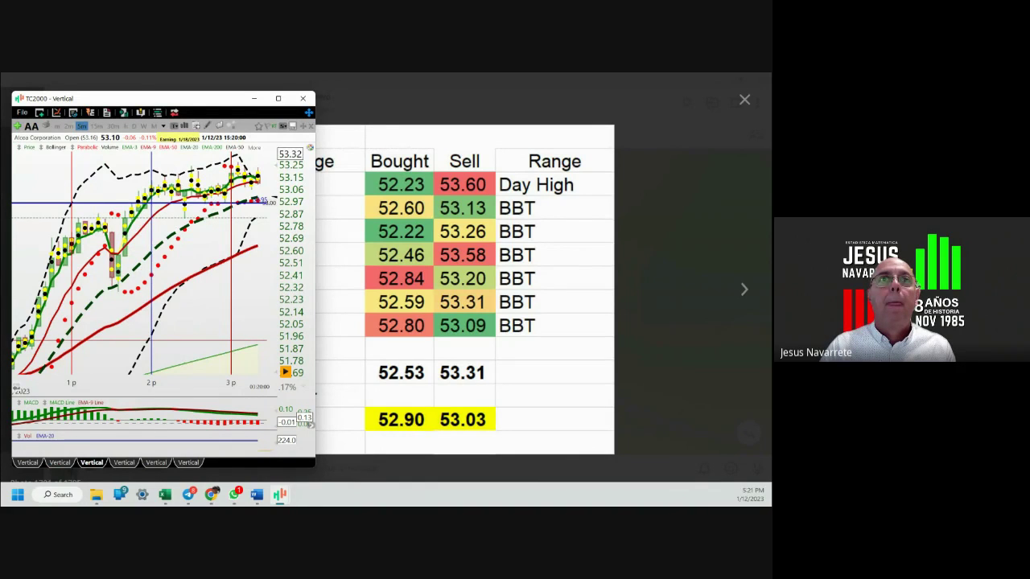
- Annotate the Opening First Hour row of the 2pm table with 52.83 under Bought and 53.23 under Sell in red text
left_click(318, 393)
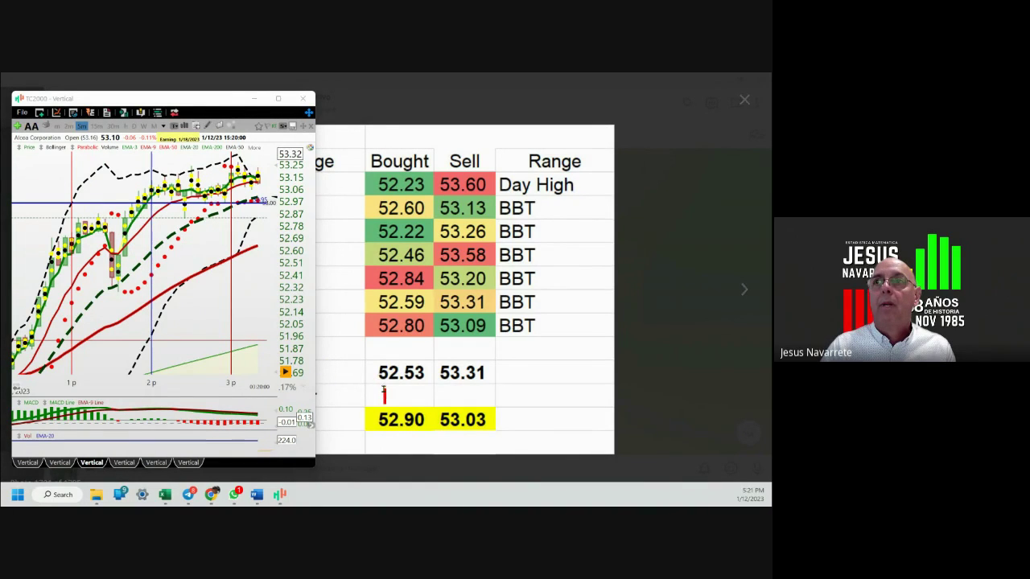
type("52.83")
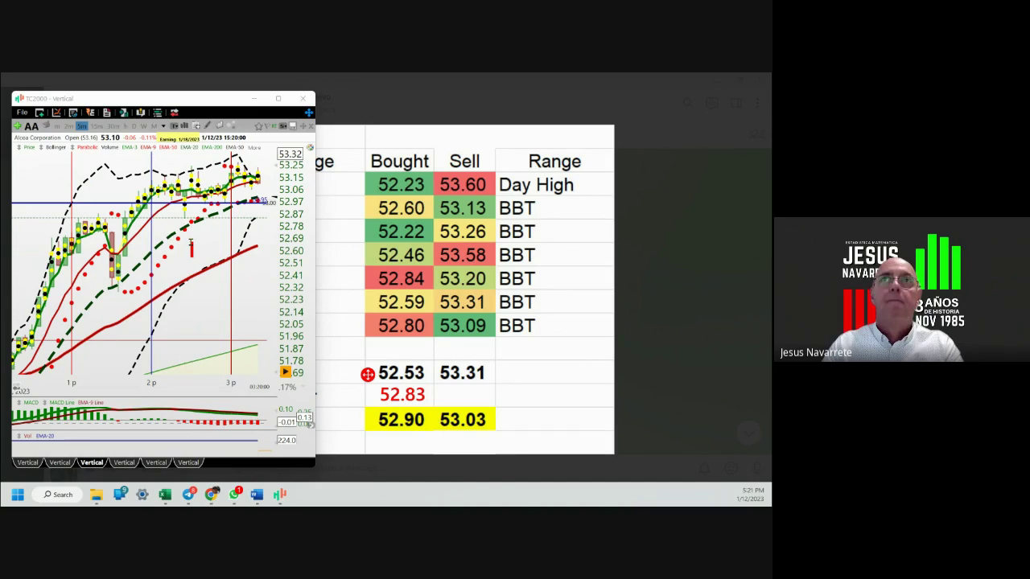
left_click(193, 243)
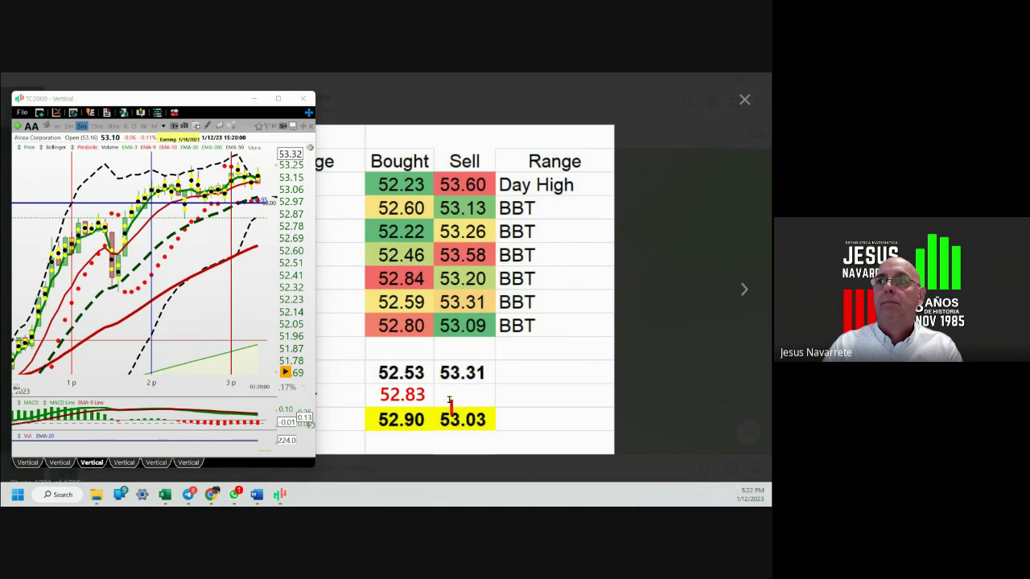
left_click_drag(440, 390, 442, 402)
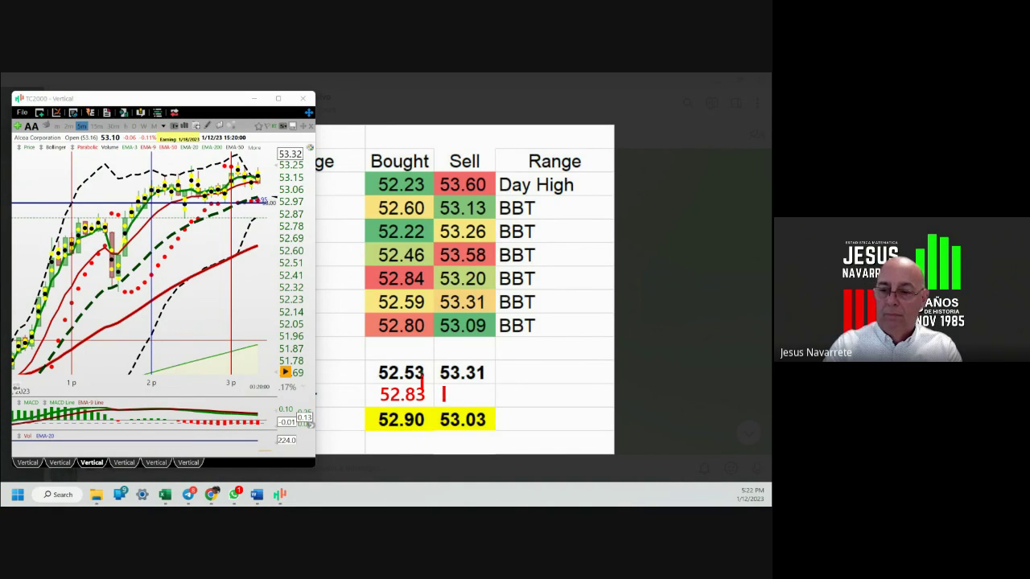
type("53.23")
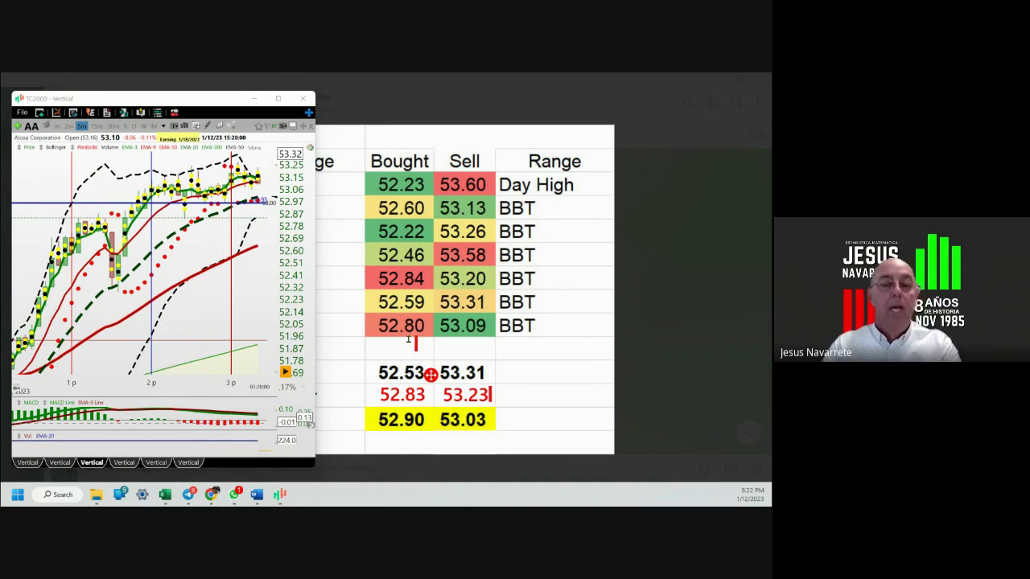
left_click(188, 325)
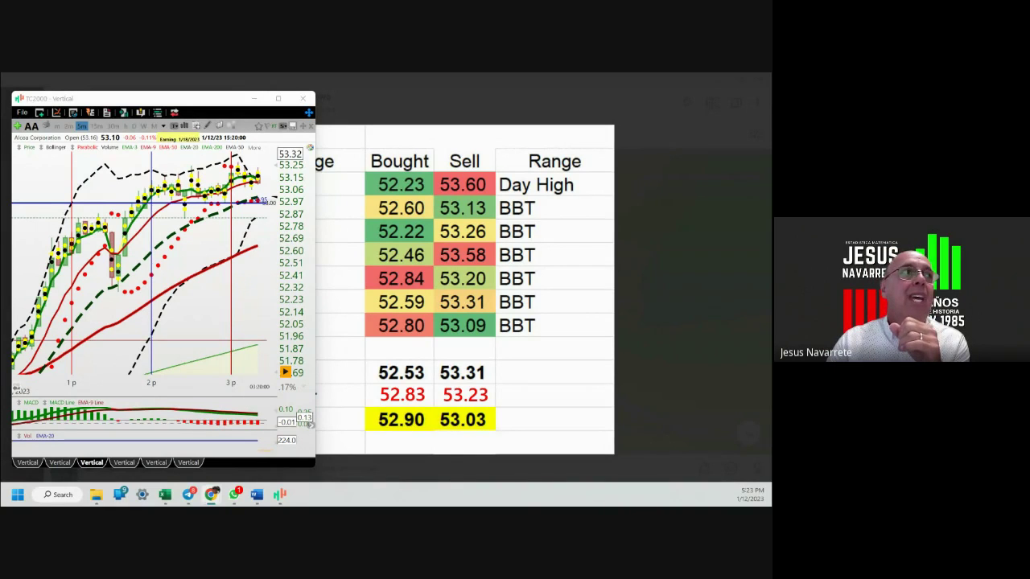
- Point red arrows at the blue line near 52.97 just before 3pm and at the highs around 3pm, and clear all annotations
left_click_drag(233, 365, 217, 211)
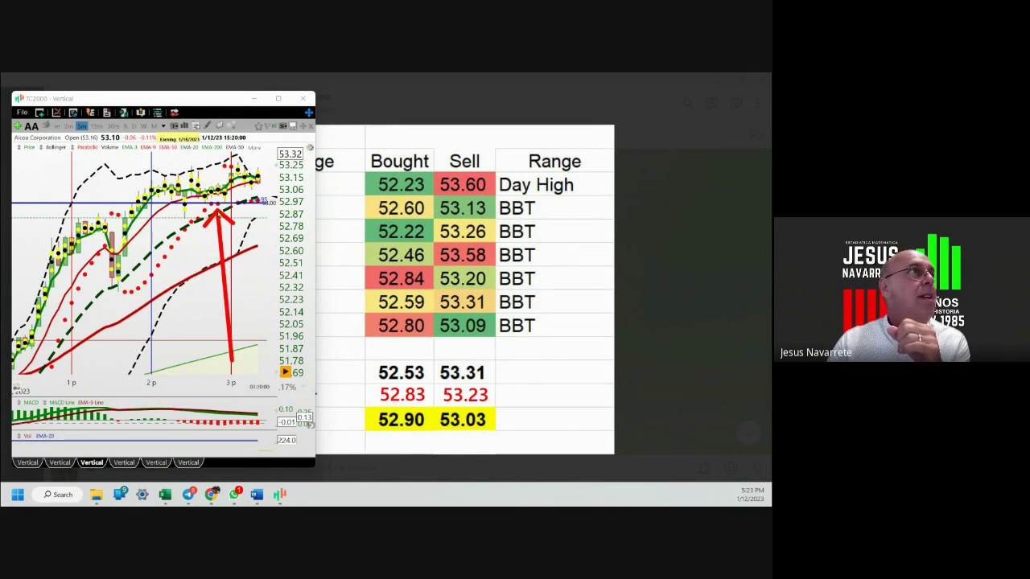
mouse_move(211, 127)
left_mouse_down()
mouse_move(222, 161)
mouse_move(250, 138)
mouse_move(239, 164)
left_mouse_up()
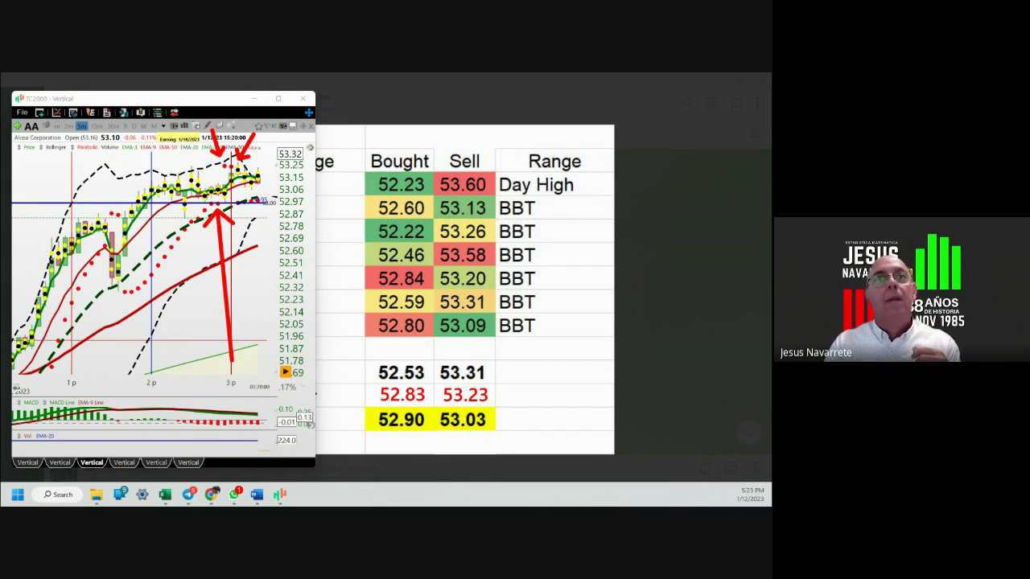
key("Escape")
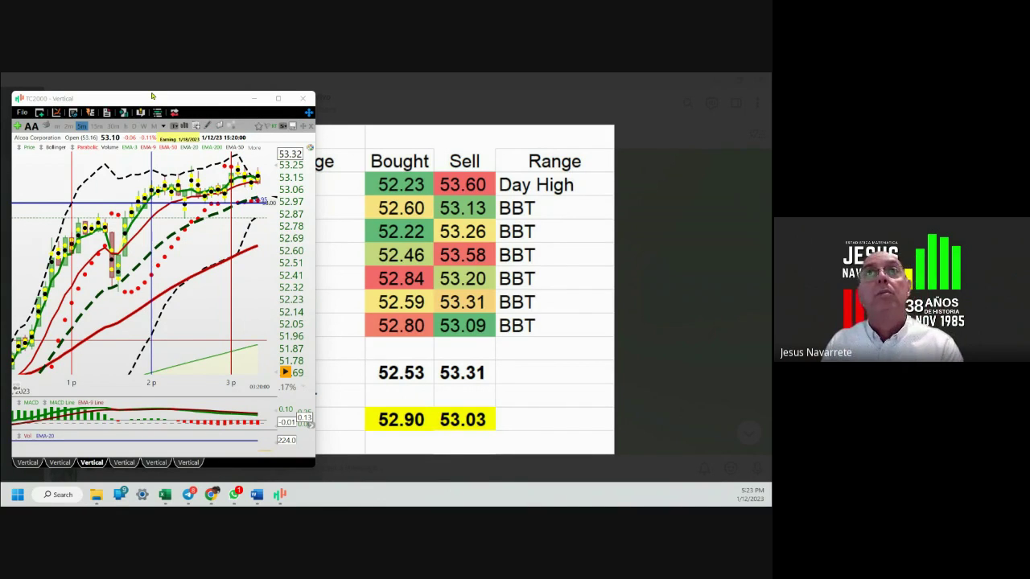
- Minimize the AA chart, advance the images to the Range GAP (33%) table, and write a large red "Pace" label above it
left_click(254, 98)
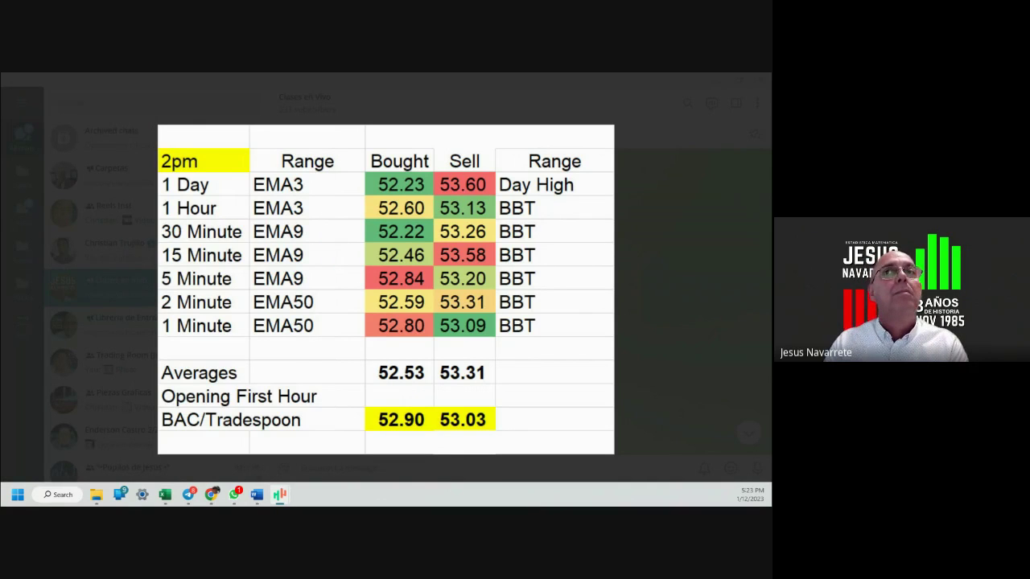
left_click(745, 299)
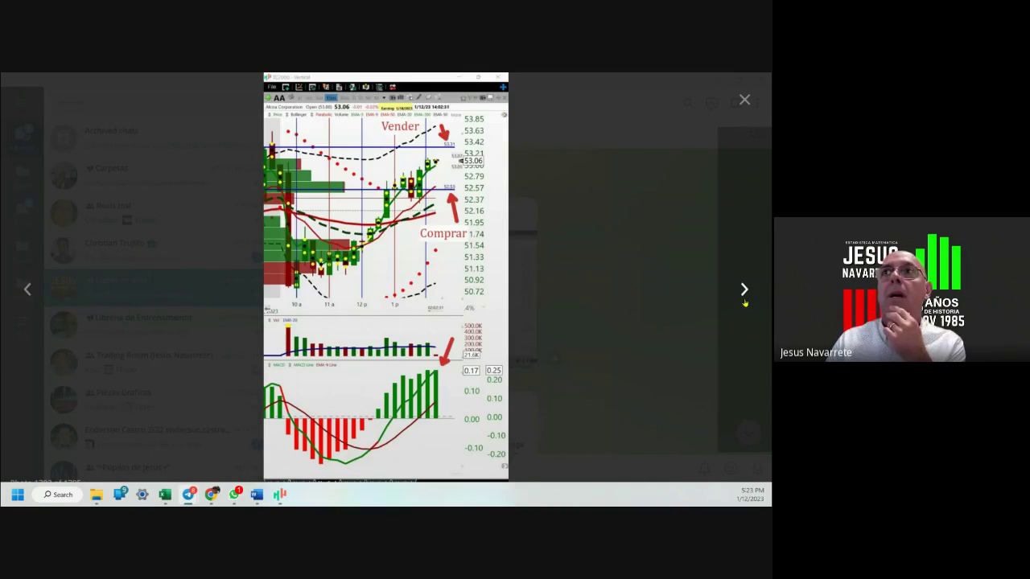
left_click(744, 300)
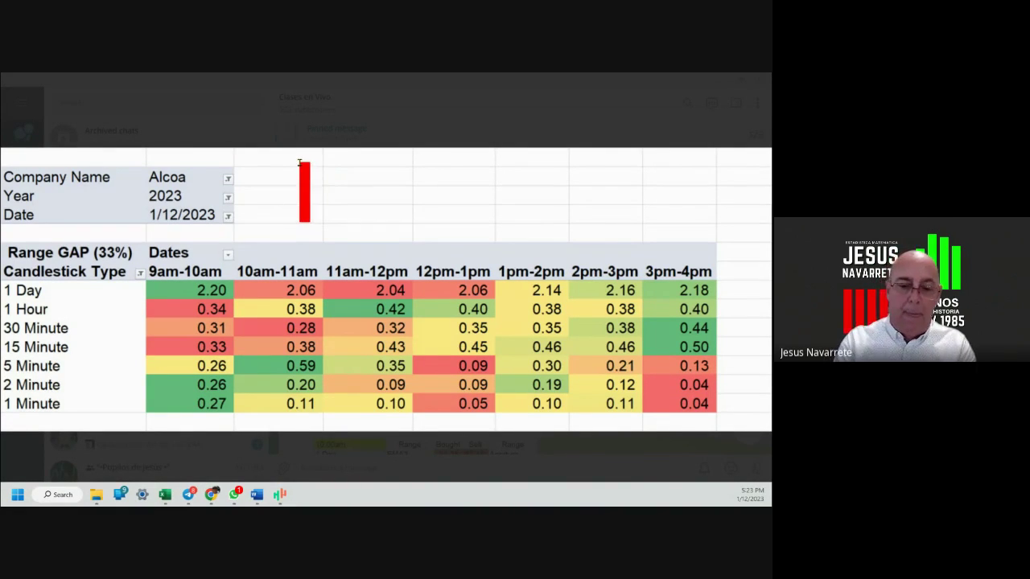
type("Pace")
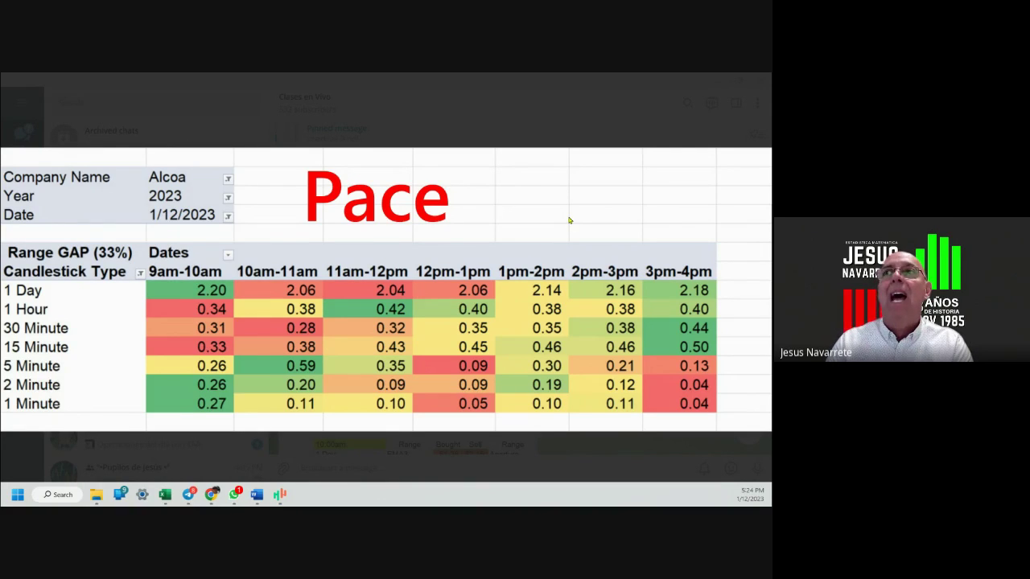
- Draw a red arrow above the Range GAP table, swinging it across the hourly columns and ending on the 1pm-2pm header
mouse_move(559, 216)
left_mouse_down()
mouse_move(546, 245)
mouse_move(420, 270)
mouse_move(219, 279)
left_mouse_up()
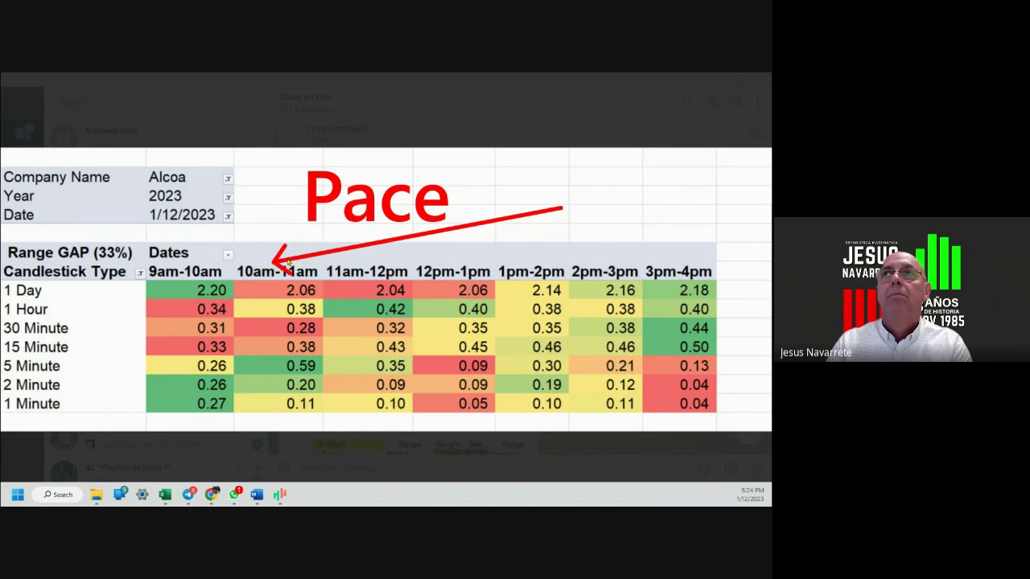
mouse_move(559, 209)
left_mouse_down()
mouse_move(535, 232)
mouse_move(679, 258)
mouse_move(687, 280)
left_mouse_up()
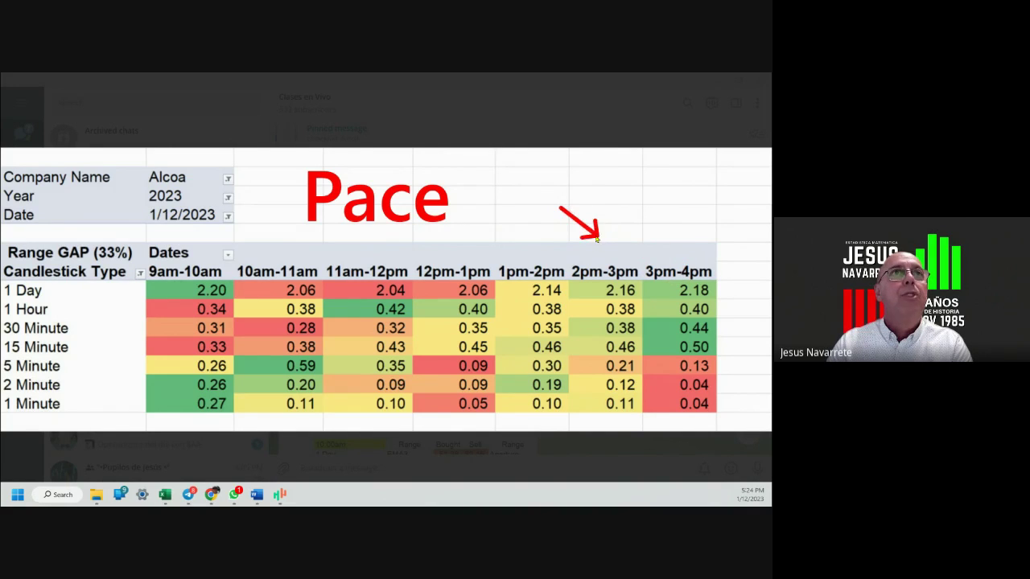
mouse_move(561, 208)
left_mouse_down()
mouse_move(311, 225)
mouse_move(231, 264)
mouse_move(561, 214)
mouse_move(668, 259)
mouse_move(635, 233)
mouse_move(415, 216)
mouse_move(211, 268)
mouse_move(276, 268)
mouse_move(304, 282)
mouse_move(458, 280)
mouse_move(322, 292)
mouse_move(428, 292)
mouse_move(503, 236)
mouse_move(538, 271)
mouse_move(590, 243)
mouse_move(612, 272)
mouse_move(621, 237)
mouse_move(667, 261)
mouse_move(660, 330)
mouse_move(678, 368)
mouse_move(554, 363)
mouse_move(683, 375)
mouse_move(689, 387)
mouse_move(606, 381)
mouse_move(615, 368)
mouse_move(567, 384)
mouse_move(638, 393)
left_mouse_up()
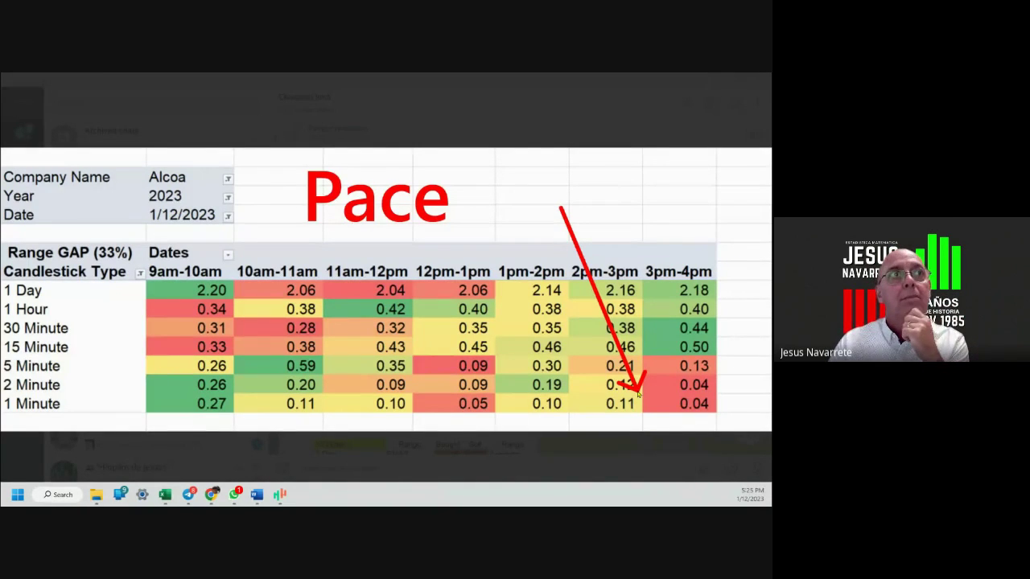
left_click_drag(638, 392, 663, 392)
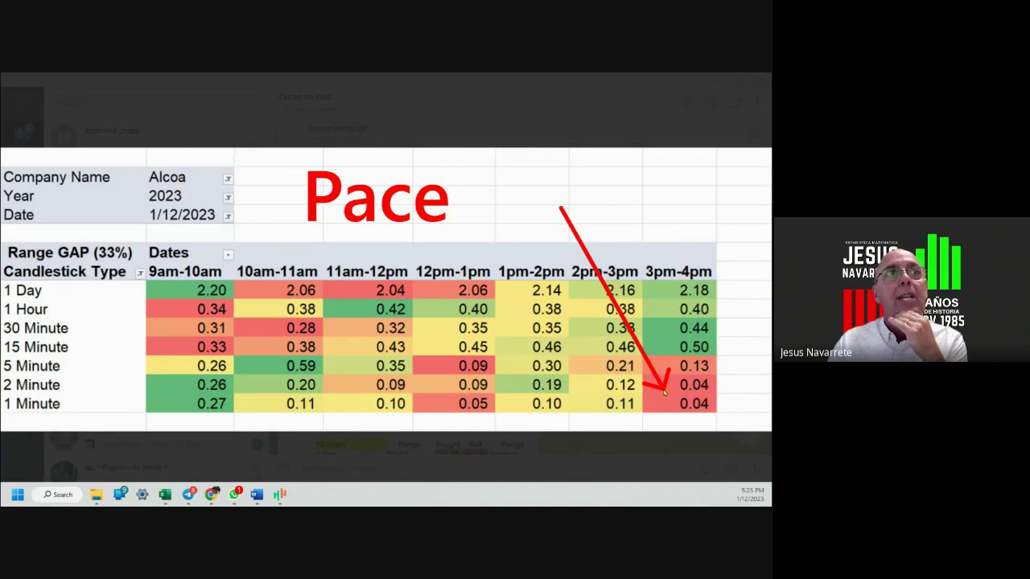
left_click_drag(665, 392, 555, 251)
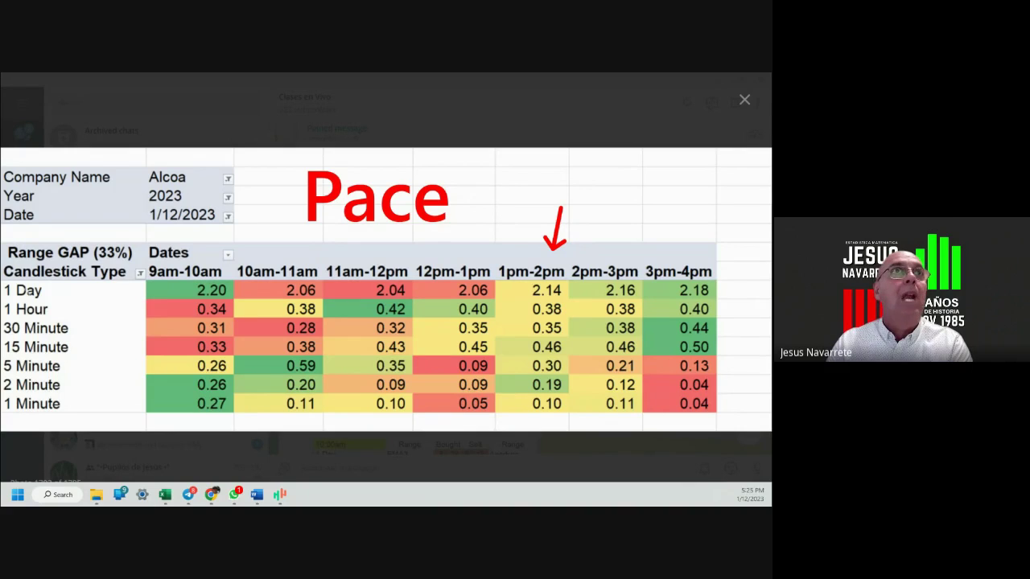
- Compare the AA chart with the Range GAP table's afternoon columns, clearing the Pace label and arrow and moving the chart away
left_click(279, 494)
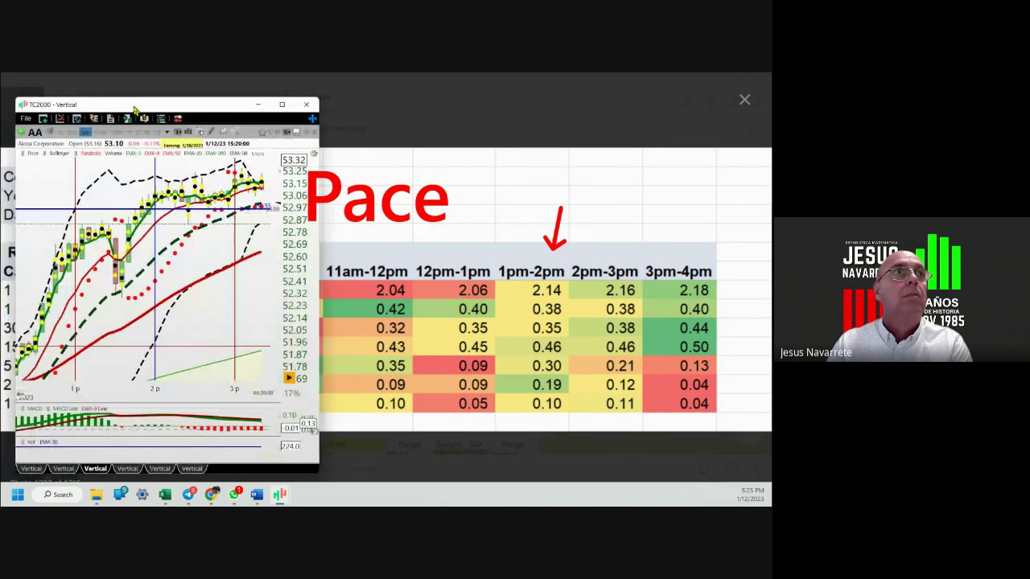
key("alt+Tab")
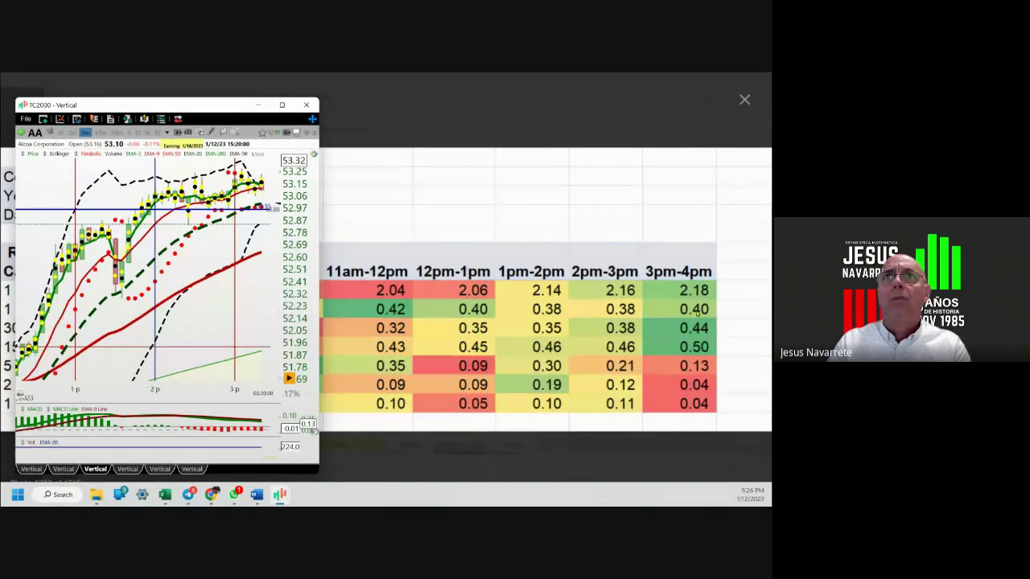
left_click_drag(233, 105, 0, 105)
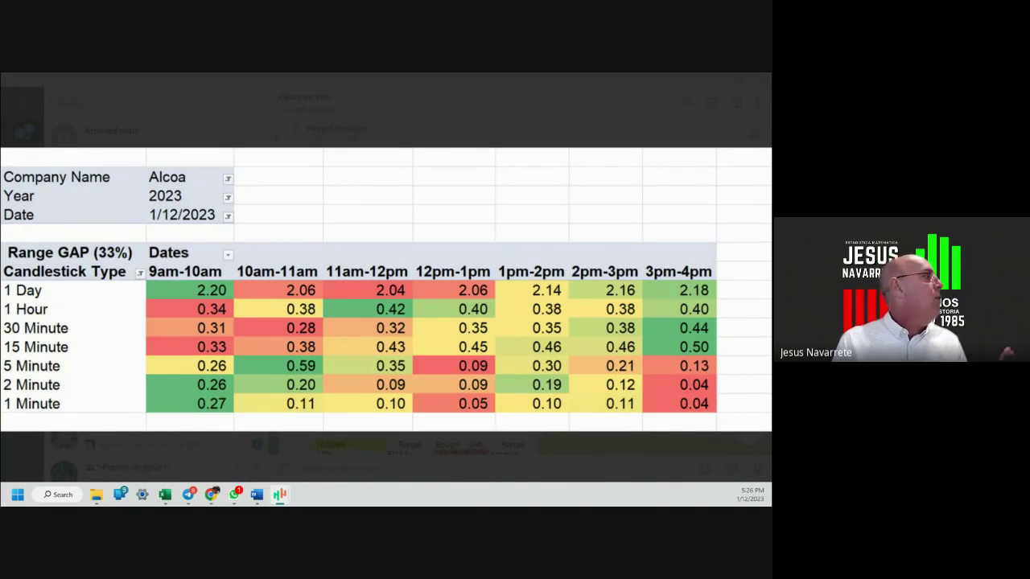
mouse_move(752, 296)
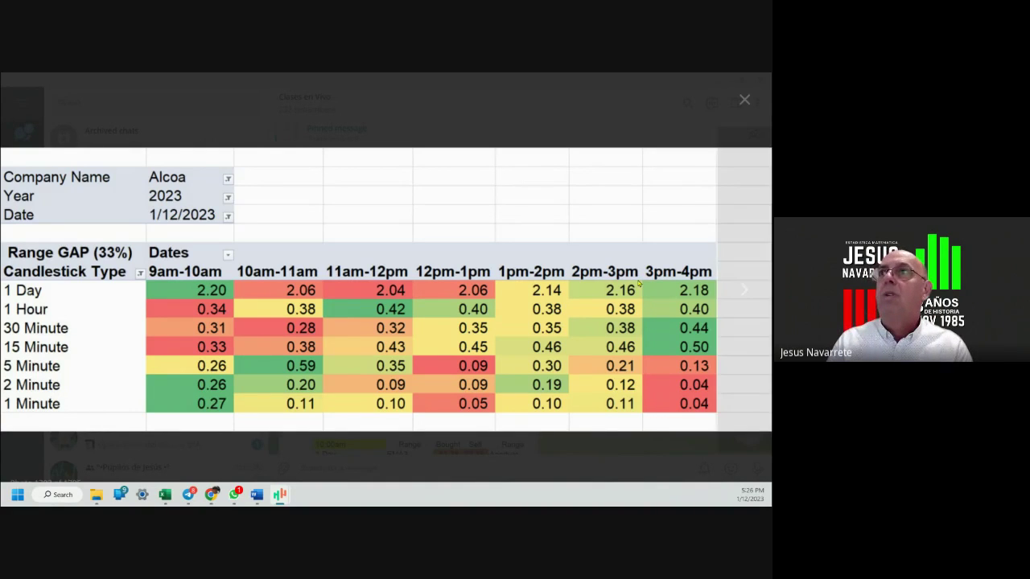
- Advance to the 3pm Bought/Sell table, point red arrows at the Bought and Sell averages, and clear the arrows
left_click(751, 294)
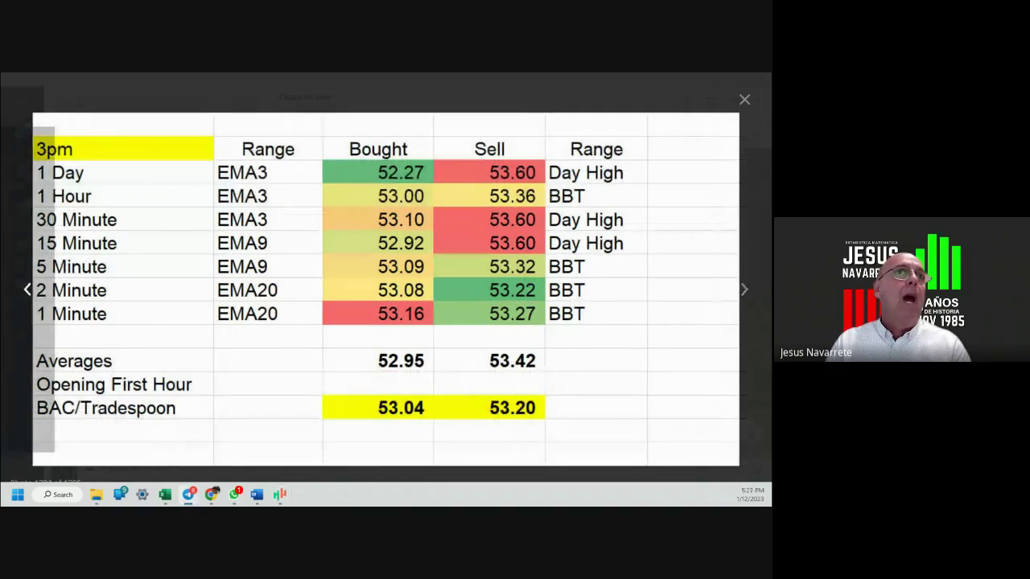
left_click_drag(480, 309, 435, 347)
left_click_drag(647, 264, 559, 343)
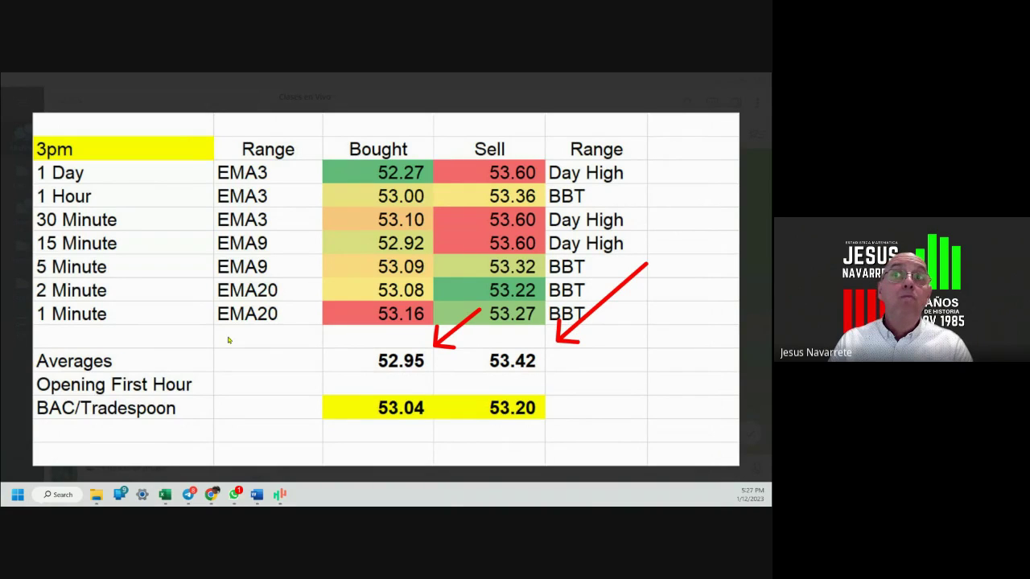
left_click_drag(299, 314, 352, 351)
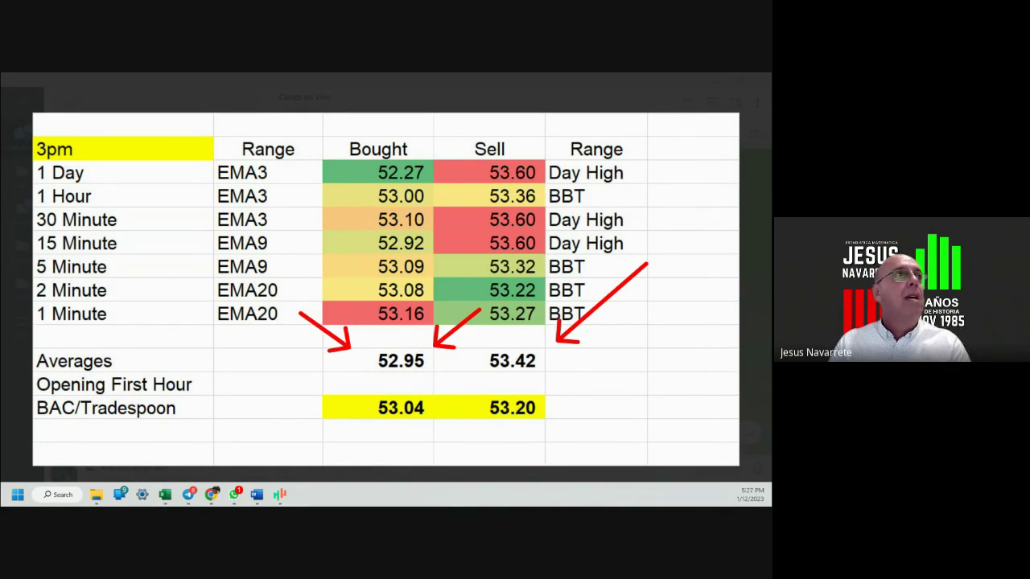
key("Escape")
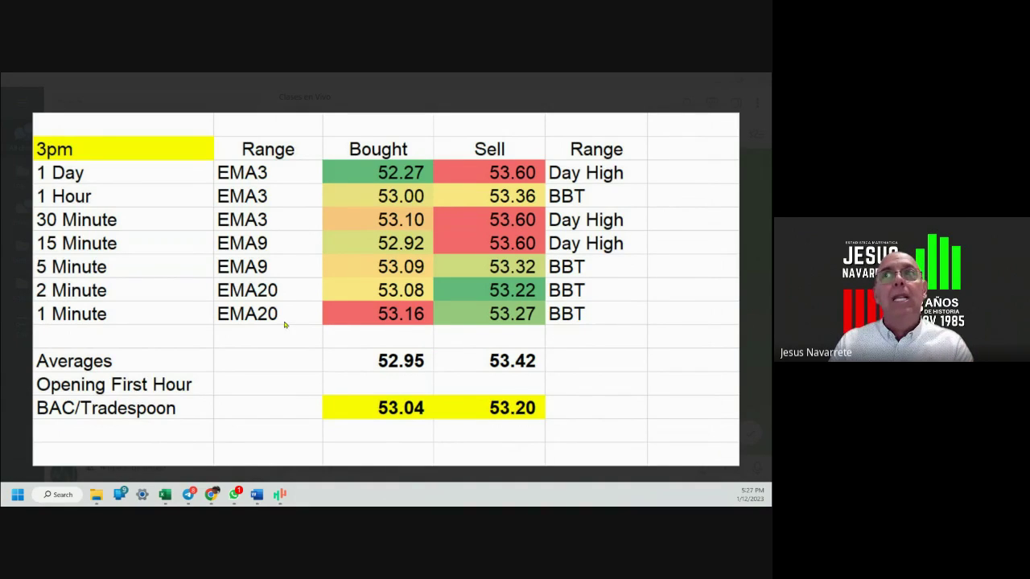
- Draw red arrows pointing at the Bought and Sell values in the Averages and BAC/Tradespoon rows of the 3pm table
left_click_drag(338, 326, 358, 348)
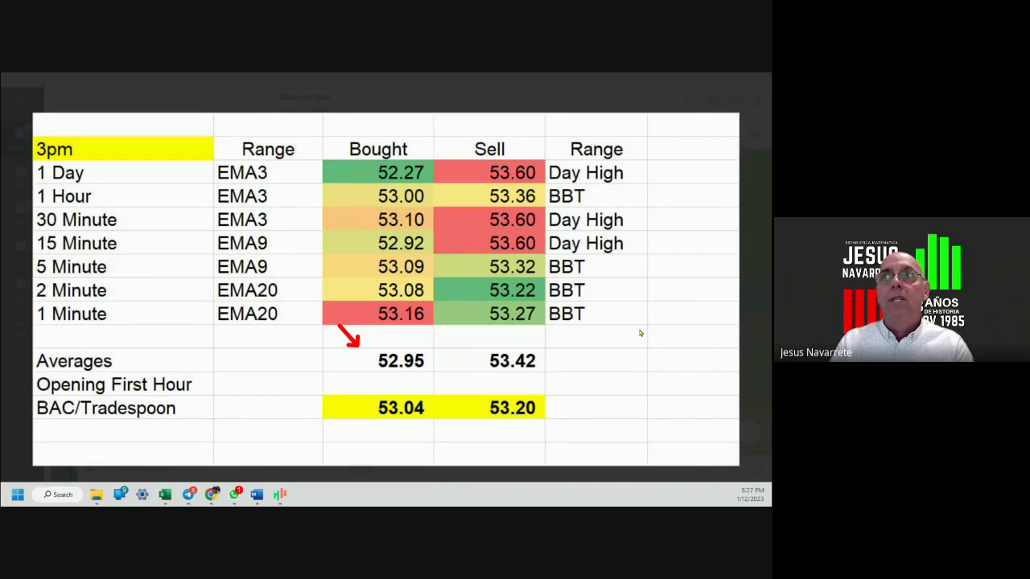
left_click_drag(609, 321, 550, 355)
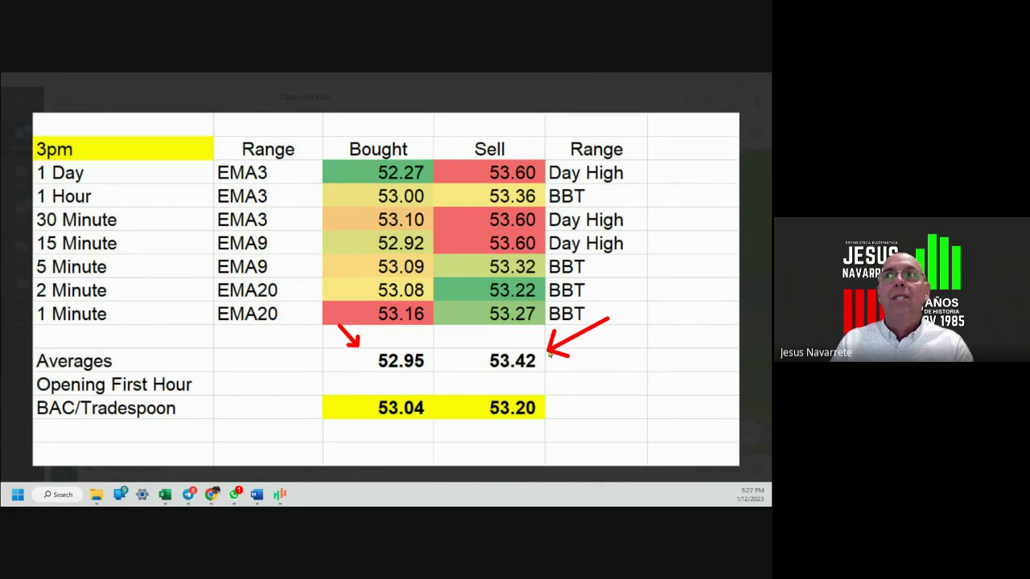
left_click_drag(593, 419, 557, 410)
left_click_drag(291, 416, 351, 411)
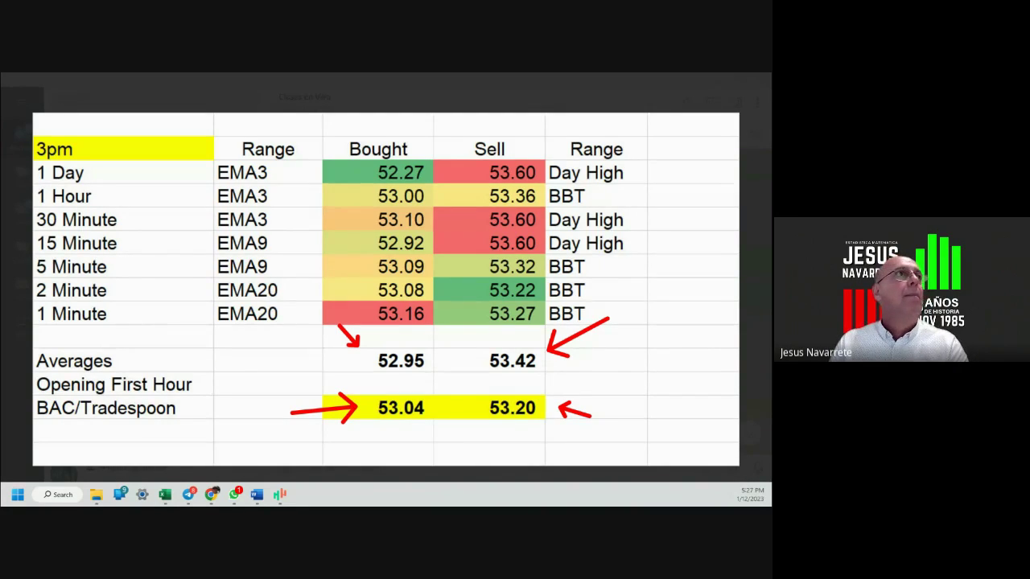
- Bring up the AA chart over the table, clear the arrows, and inspect the 3:35 pm candle's data
left_click(279, 494)
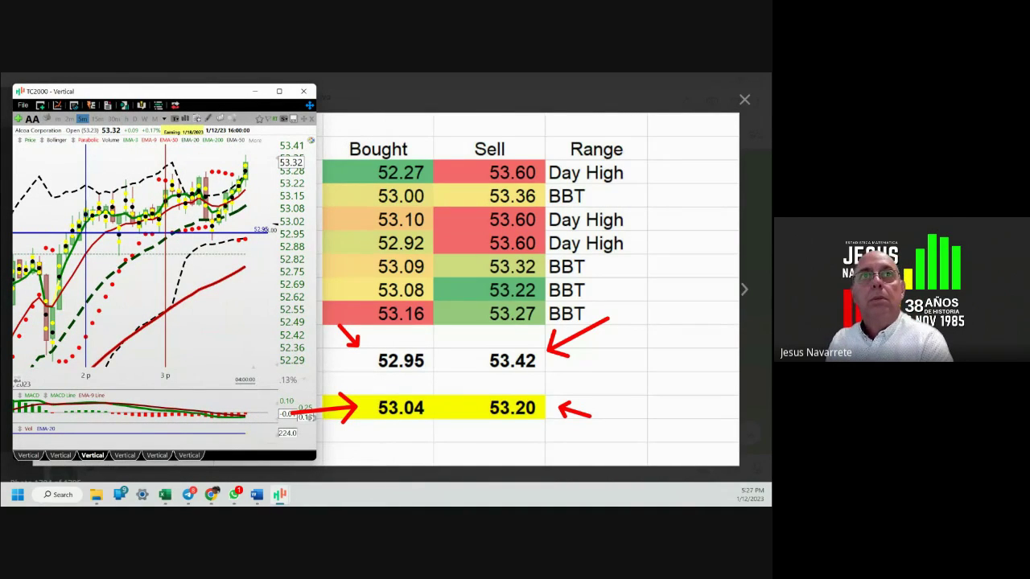
key("Escape")
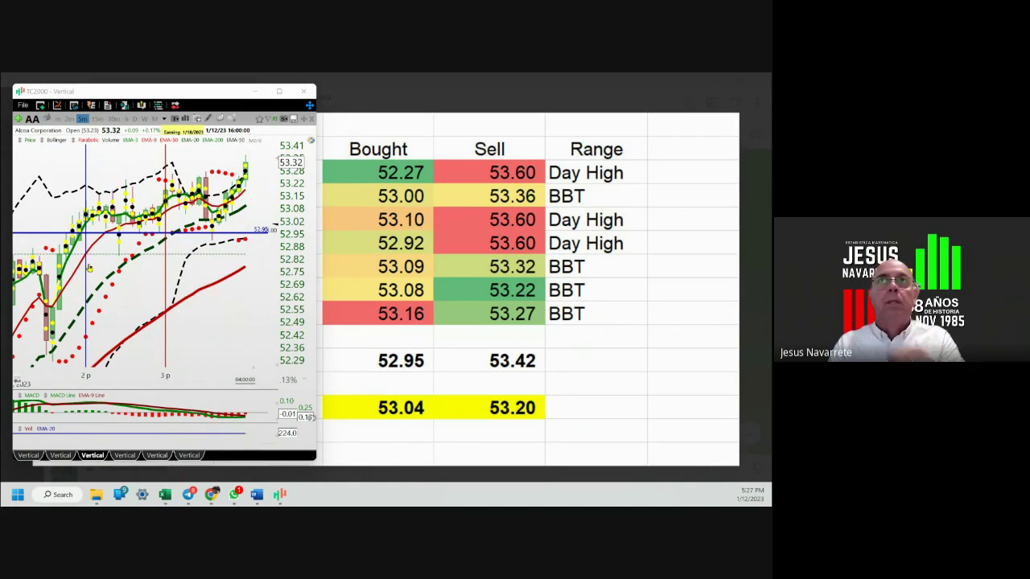
left_click(214, 308)
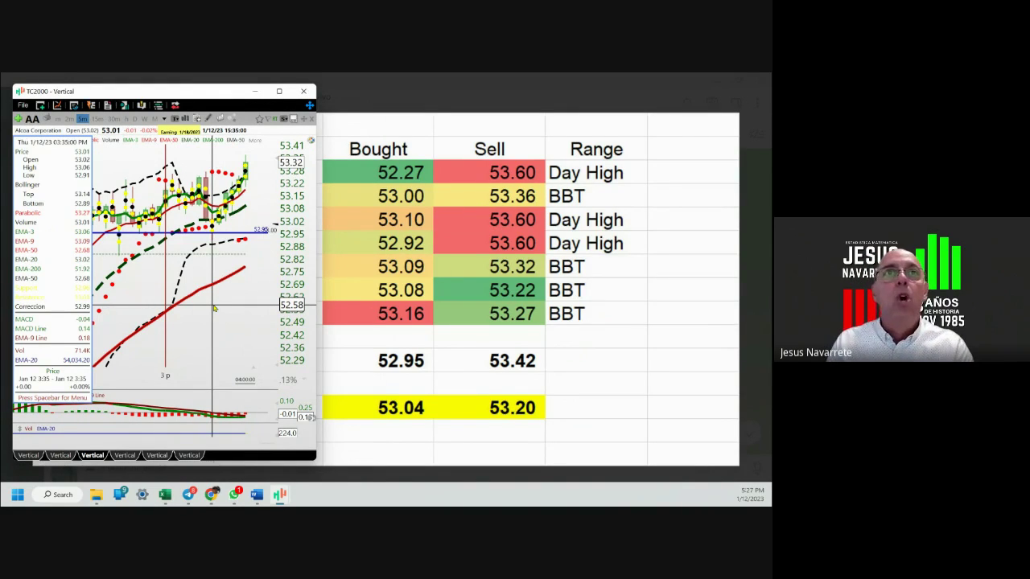
left_click(214, 308)
- Write 52.91 in red beneath the Bought average and 53.36 beneath the Sell average
key("ctrl+2")
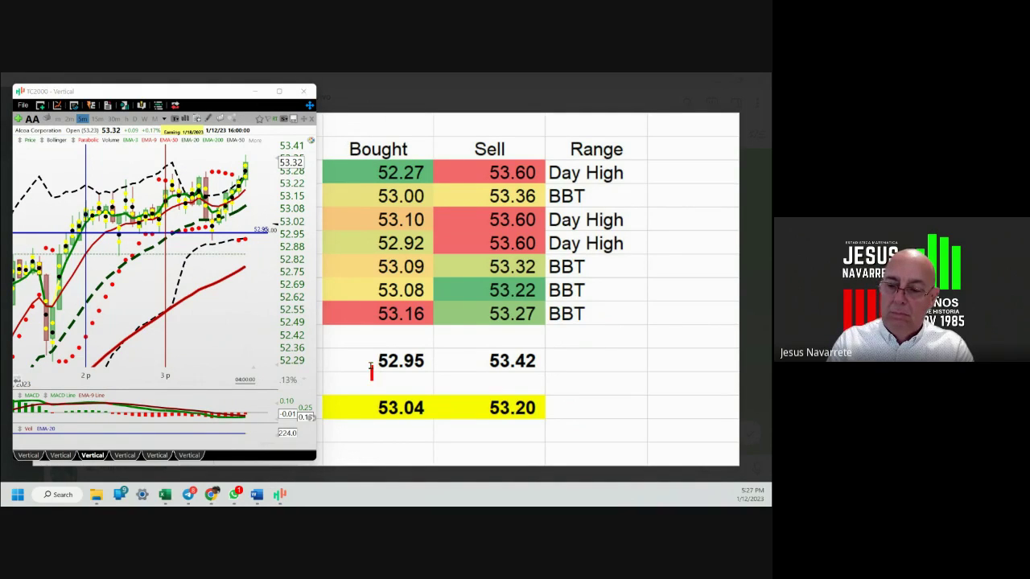
type("52.9")
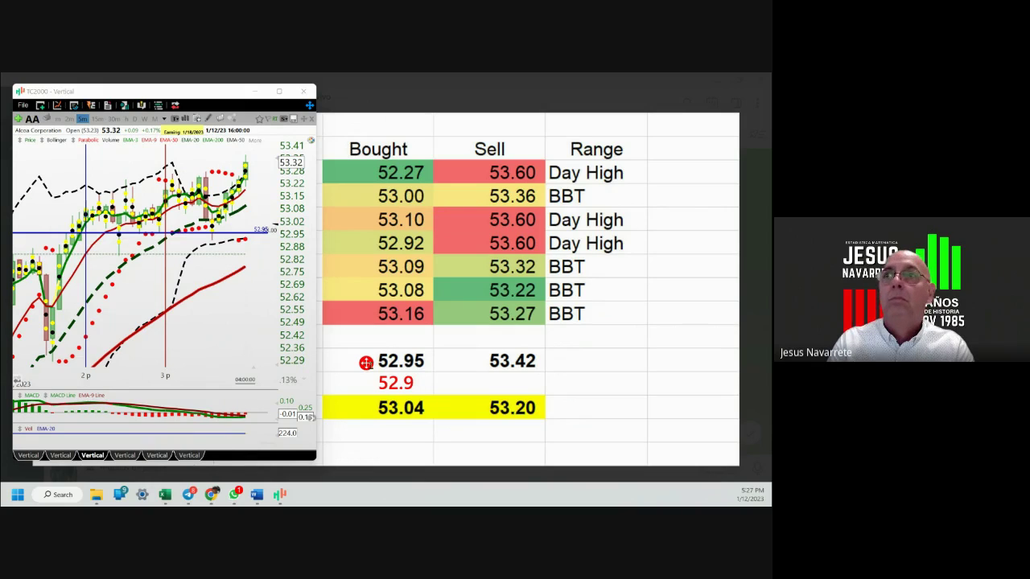
type("1")
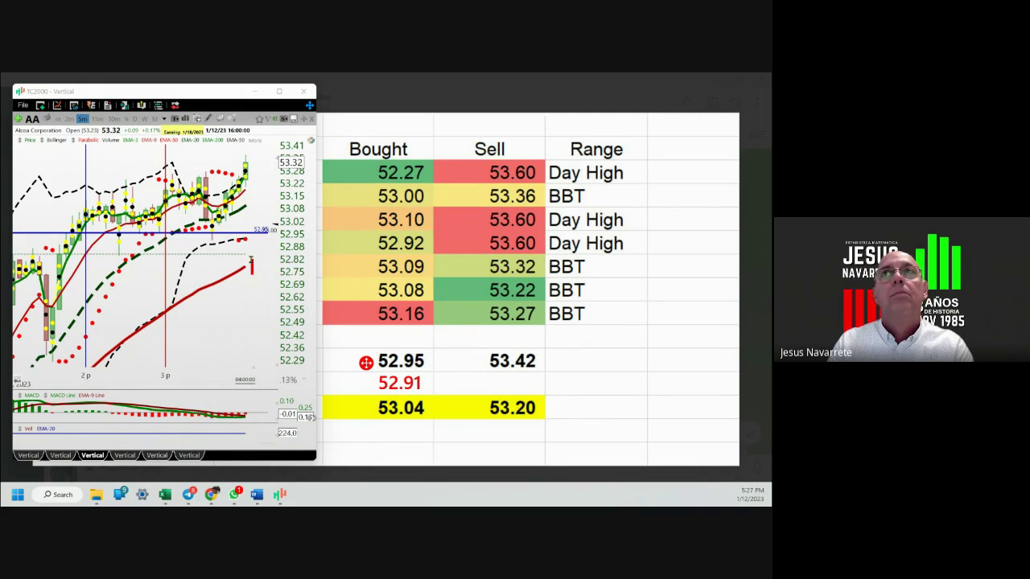
left_click(244, 306)
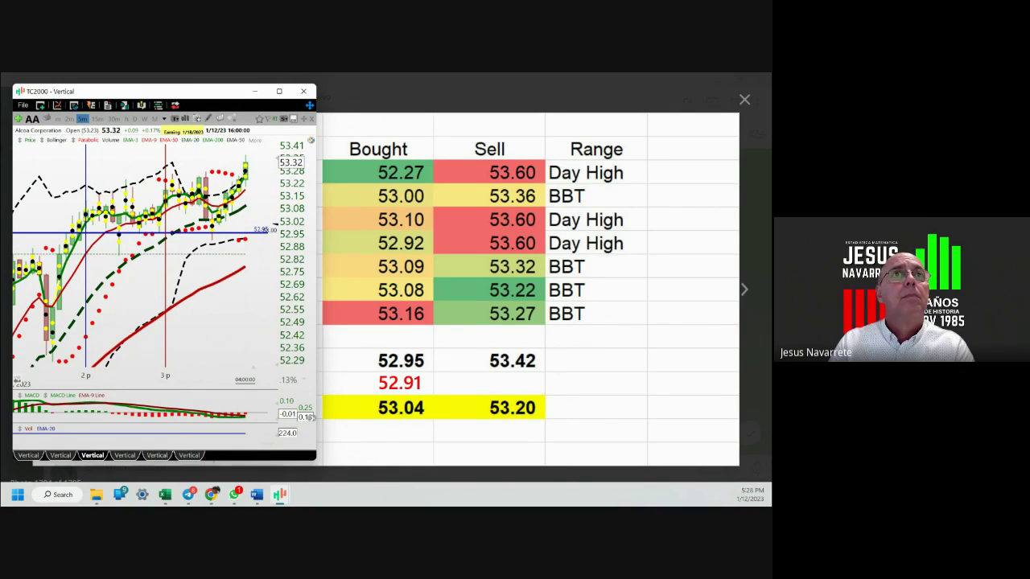
left_click(412, 383)
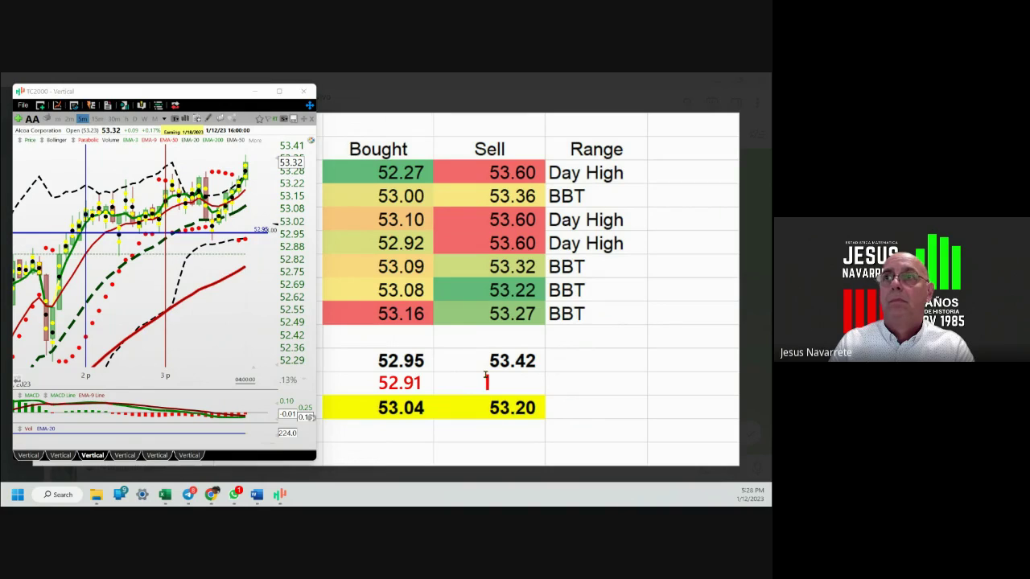
type("53.36")
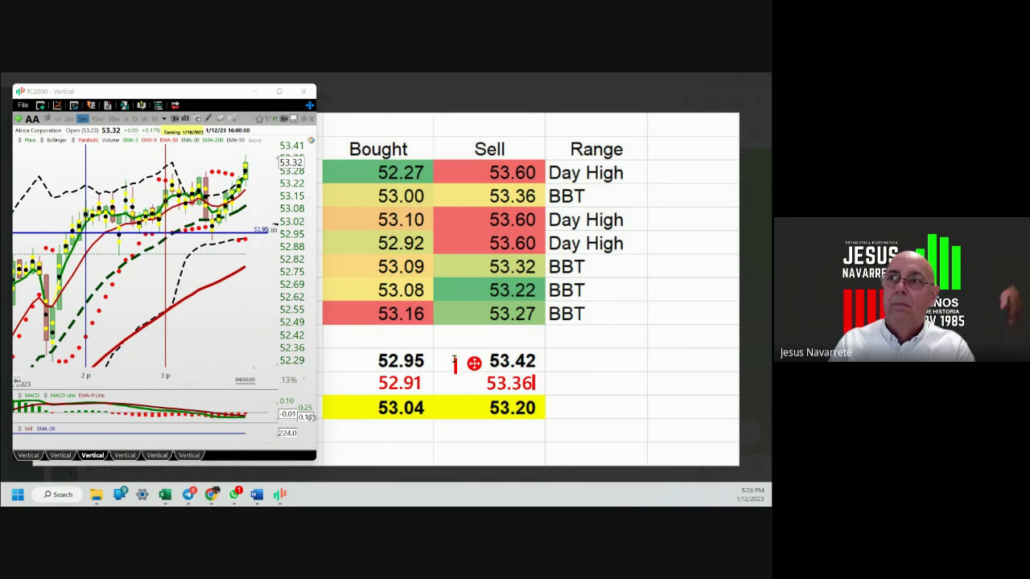
left_click(202, 356)
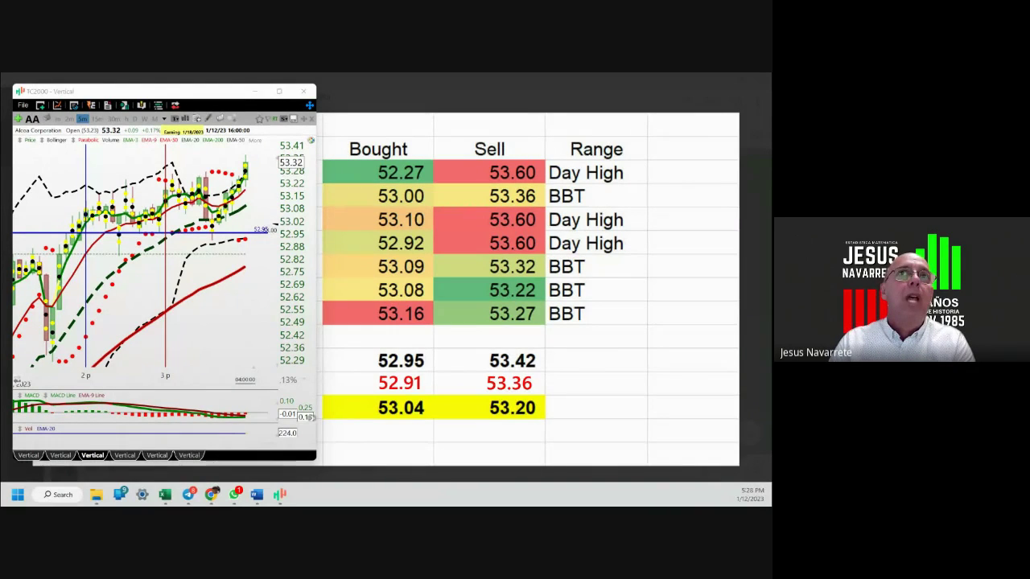
- Mark the AA chart's highs and lows from 2pm to the close with six red arrows, and clear all annotations
mouse_move(80, 164)
left_mouse_down()
mouse_move(84, 208)
mouse_move(96, 200)
left_mouse_up()
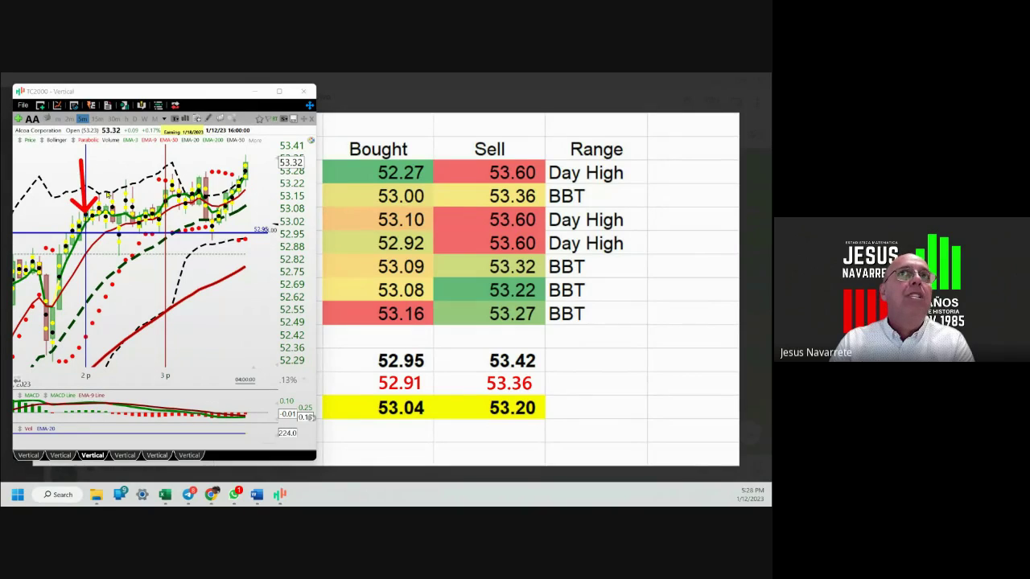
left_click_drag(123, 164, 131, 169)
mouse_move(146, 290)
left_mouse_down()
mouse_move(122, 259)
mouse_move(121, 272)
left_mouse_up()
left_click_drag(165, 144, 172, 165)
mouse_move(221, 283)
left_mouse_down()
mouse_move(216, 252)
mouse_move(226, 260)
left_mouse_up()
left_click_drag(258, 114, 248, 148)
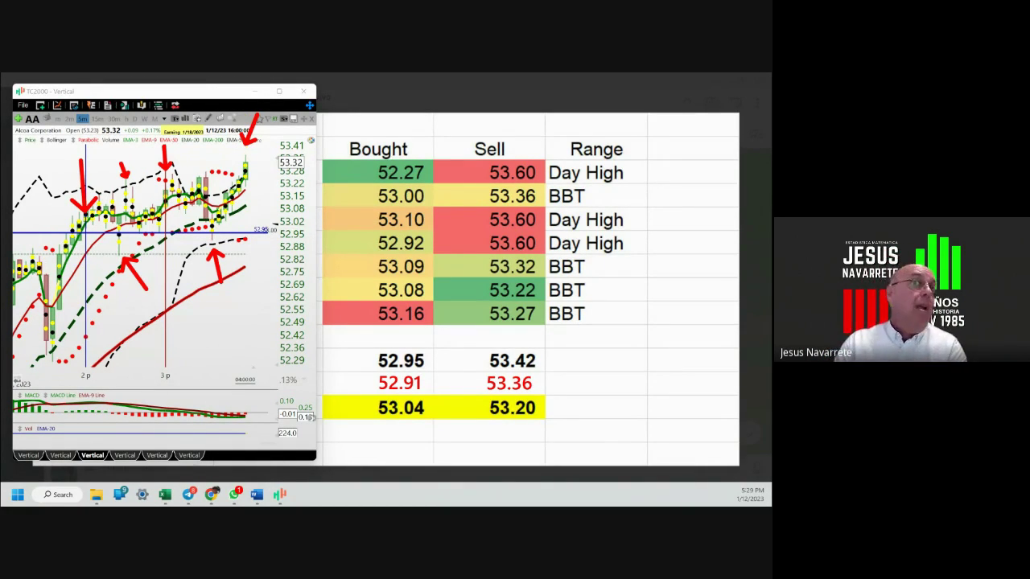
key("Escape")
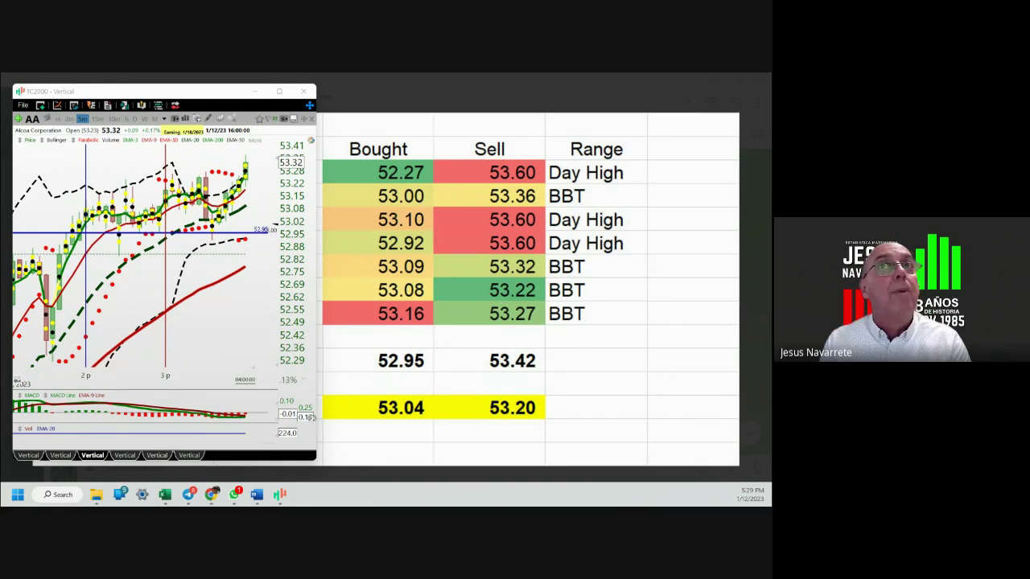
- Minimize the AA chart and point red arrows at the 3pm header, 1 Day EMA3, 5 Minute EMA9 and BBT, and 15 Minute Day High
key("super+Down")
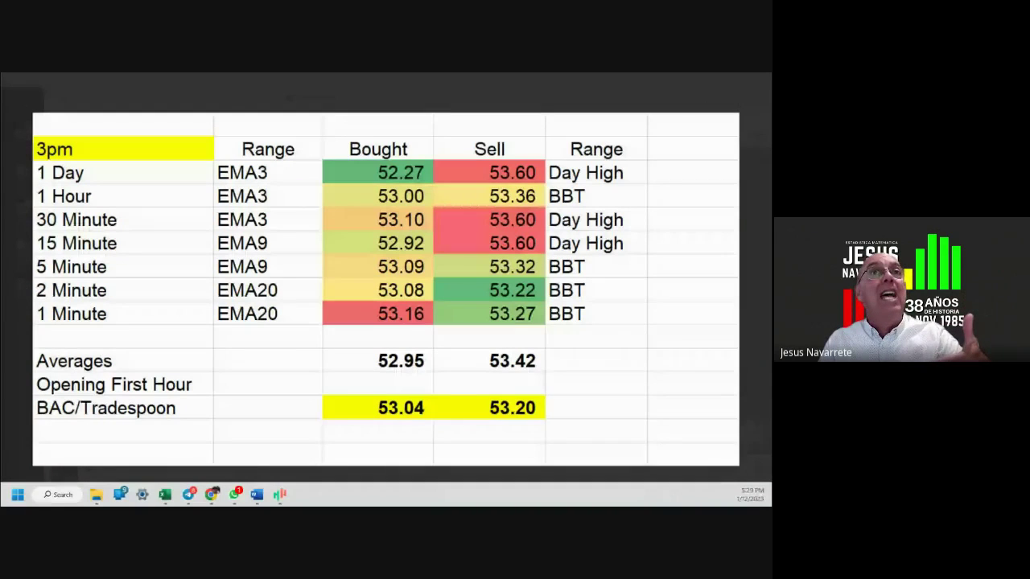
left_click_drag(157, 115, 97, 149)
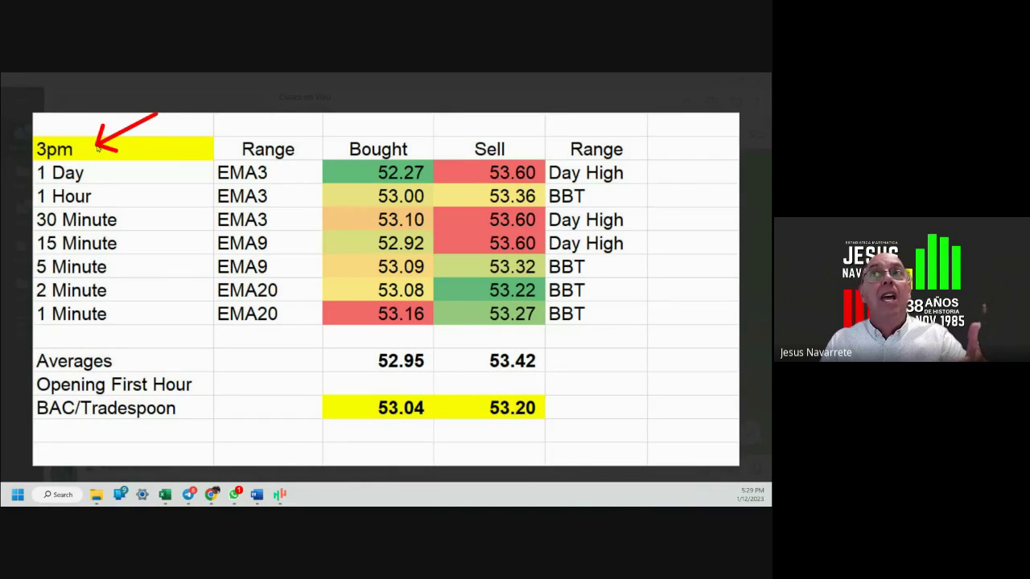
left_click_drag(146, 173, 201, 180)
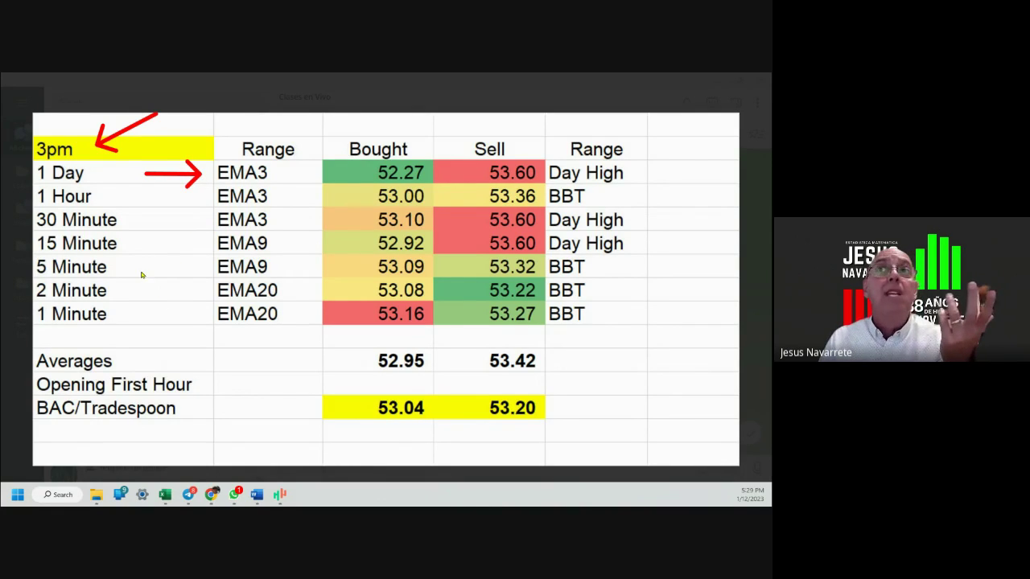
left_click_drag(141, 272, 186, 275)
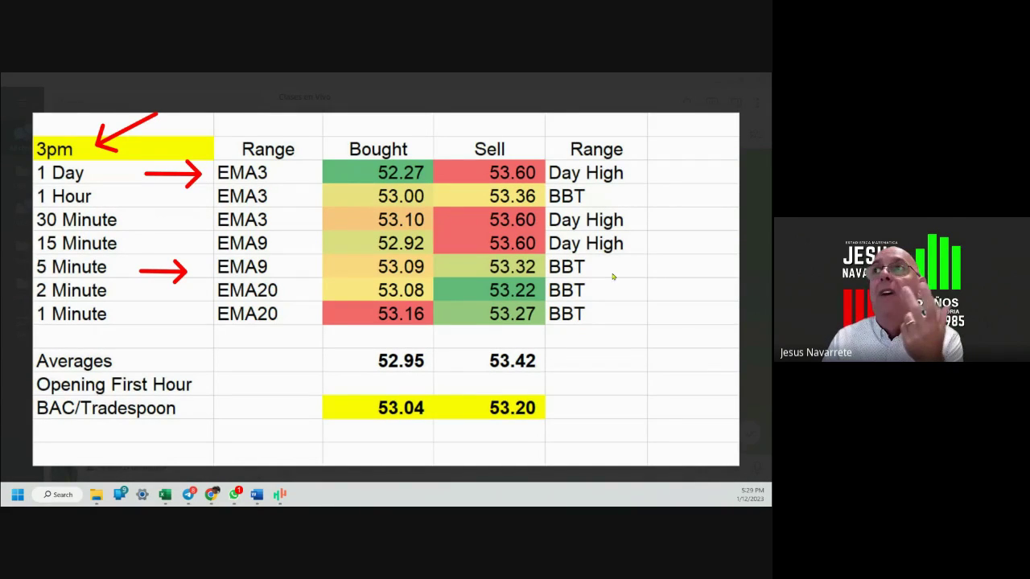
left_click_drag(658, 268, 613, 271)
left_click_drag(688, 243, 635, 243)
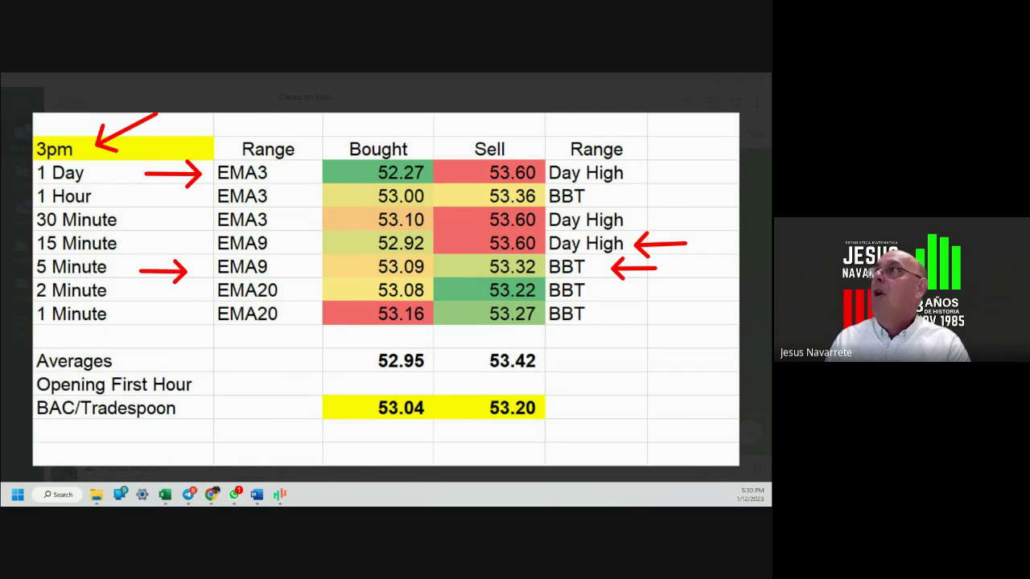
- Bring back the AA chart without the table arrows, switch it to 15-minute candles, and point a red arrow near 54.10 on the price scale
left_click(279, 494)
left_click_drag(354, 109, 100, 109)
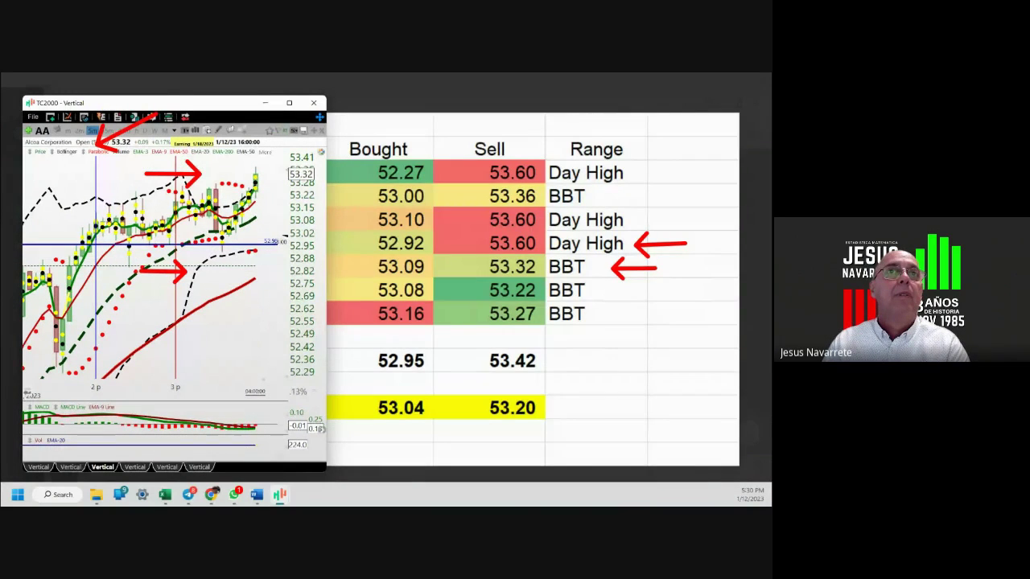
key("Escape")
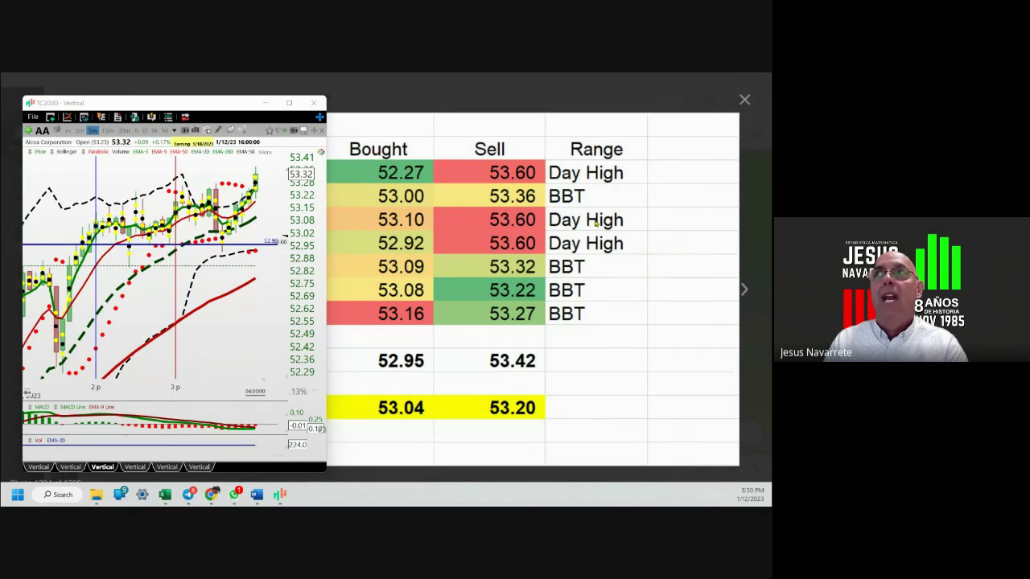
left_click(108, 131)
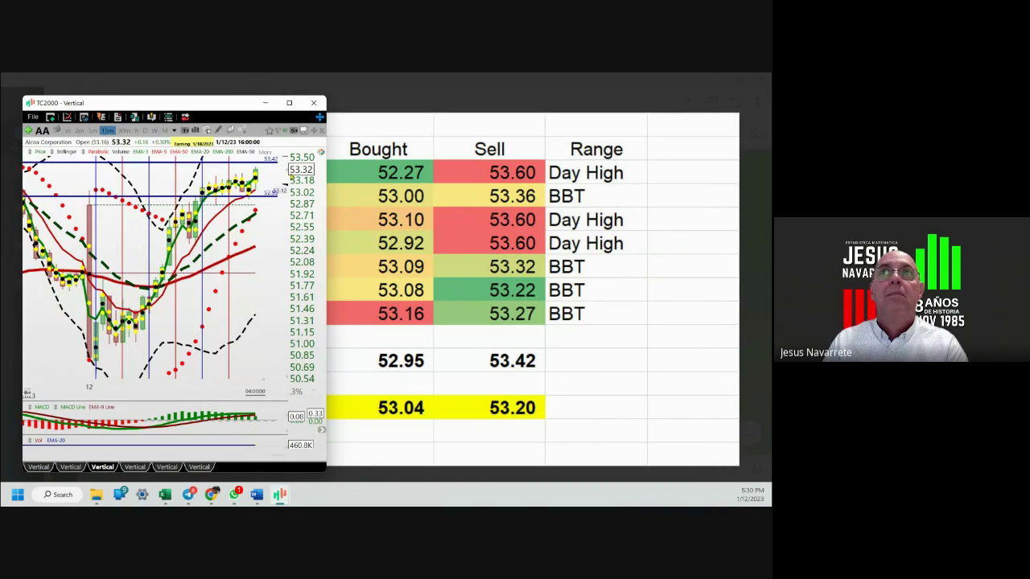
left_click_drag(285, 171, 279, 218)
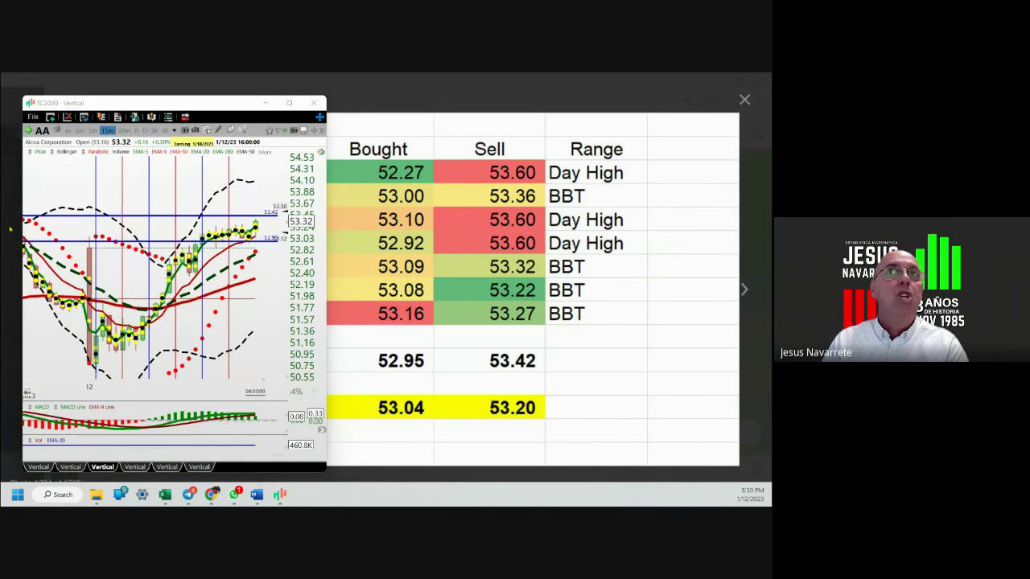
left_click_drag(249, 153, 281, 178)
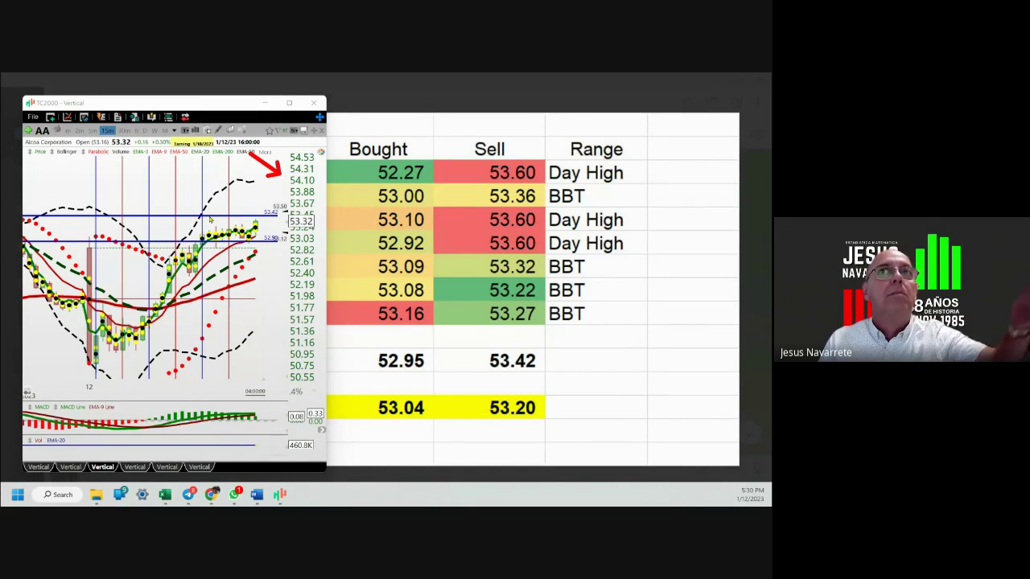
- Set the AA chart's pre/post market data to always show the latest two sessions
left_click(155, 271)
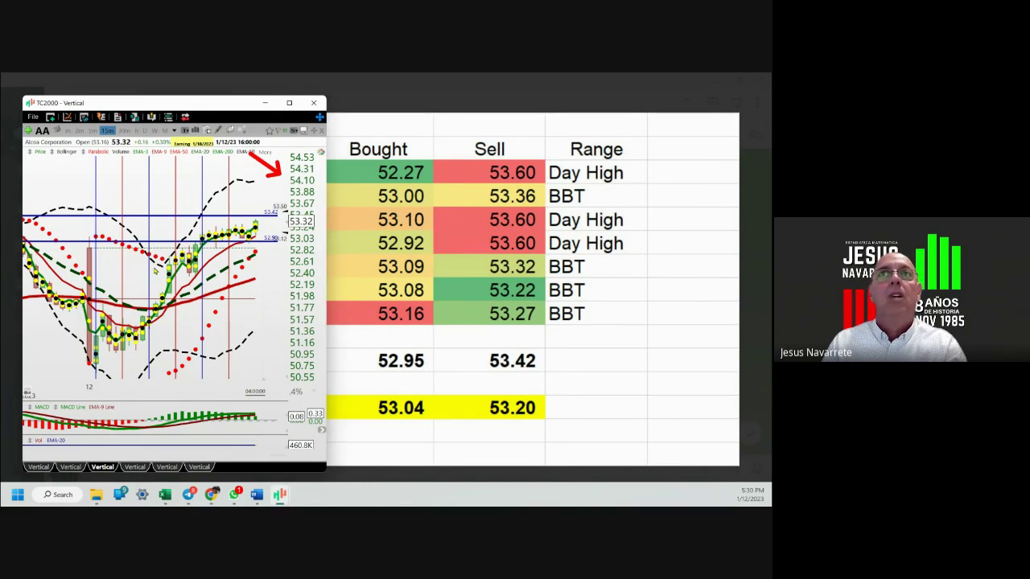
scroll(177, 249, "down", 3)
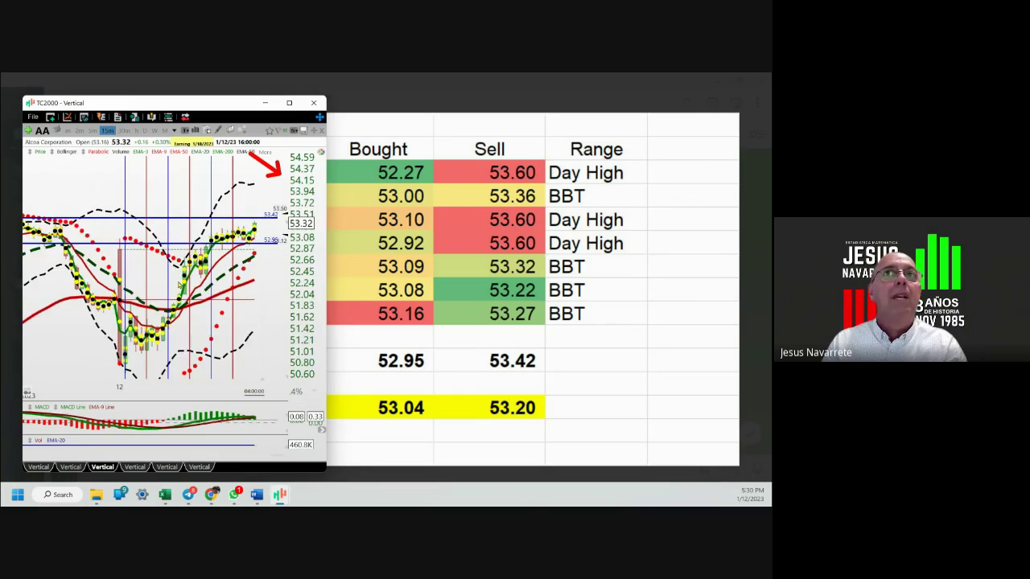
right_click(176, 191)
mouse_move(198, 230)
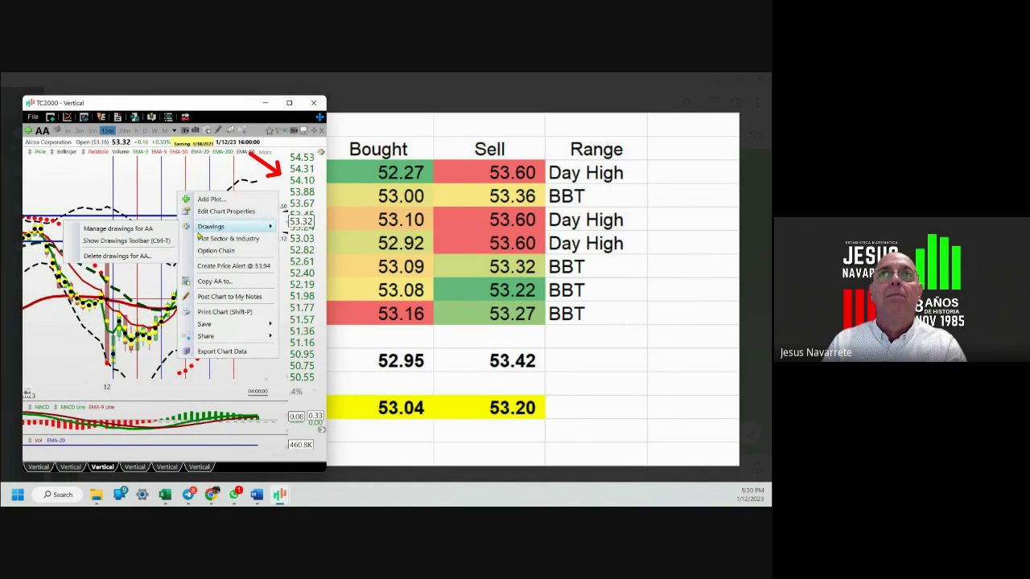
left_click(226, 210)
left_click(78, 288)
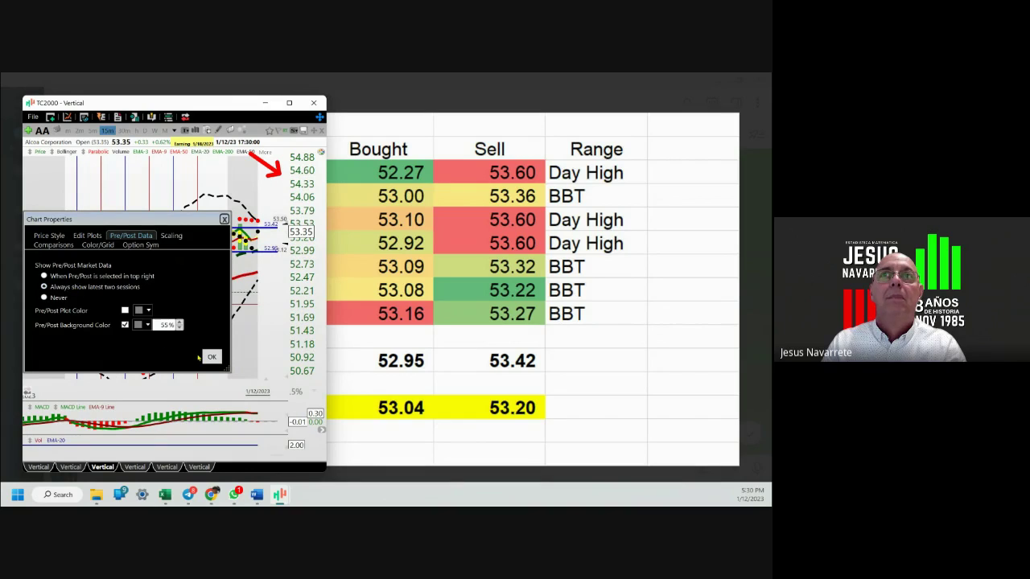
left_click(212, 358)
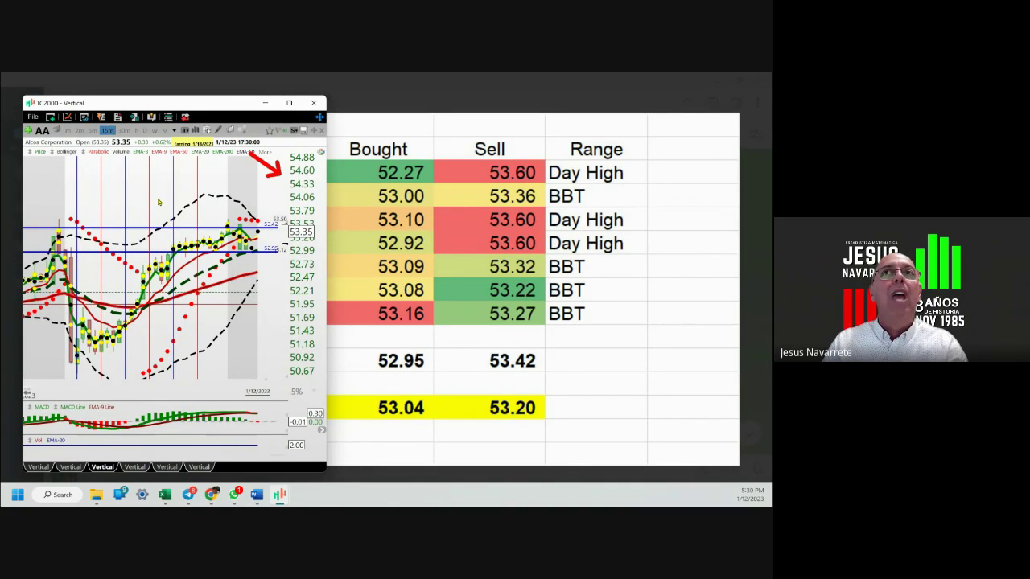
- Point red arrows at the AA chart's pre-open high, after-hours high, latest upper Bollinger Band value and morning low near 10 a.m
scroll(158, 203, "up", 1)
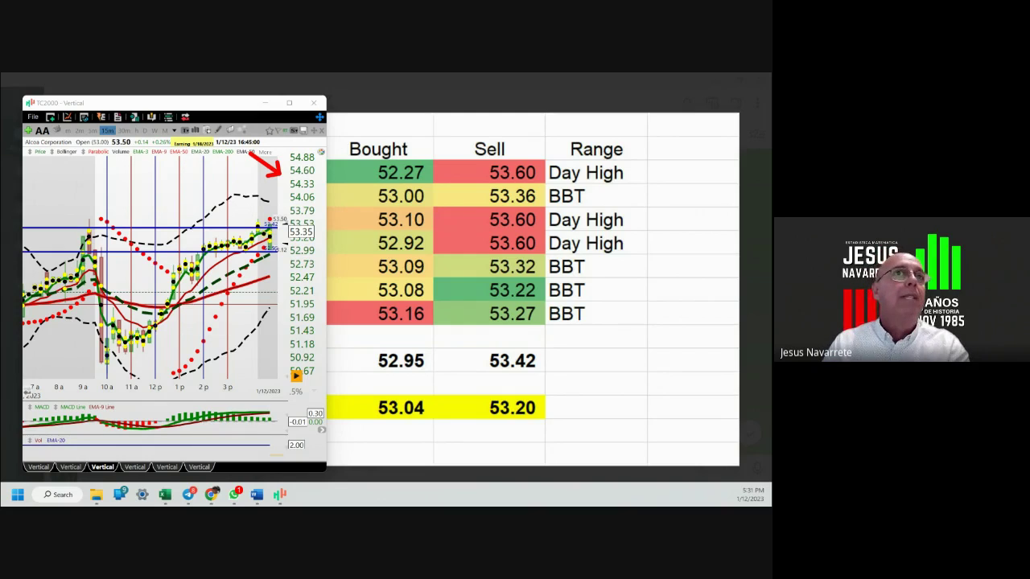
left_click_drag(83, 171, 87, 216)
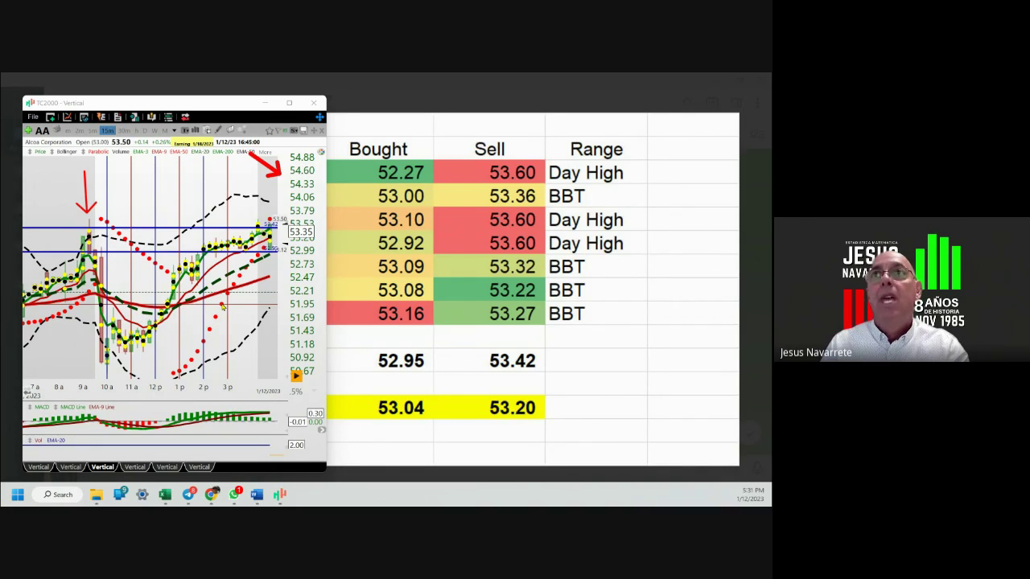
left_click(258, 296)
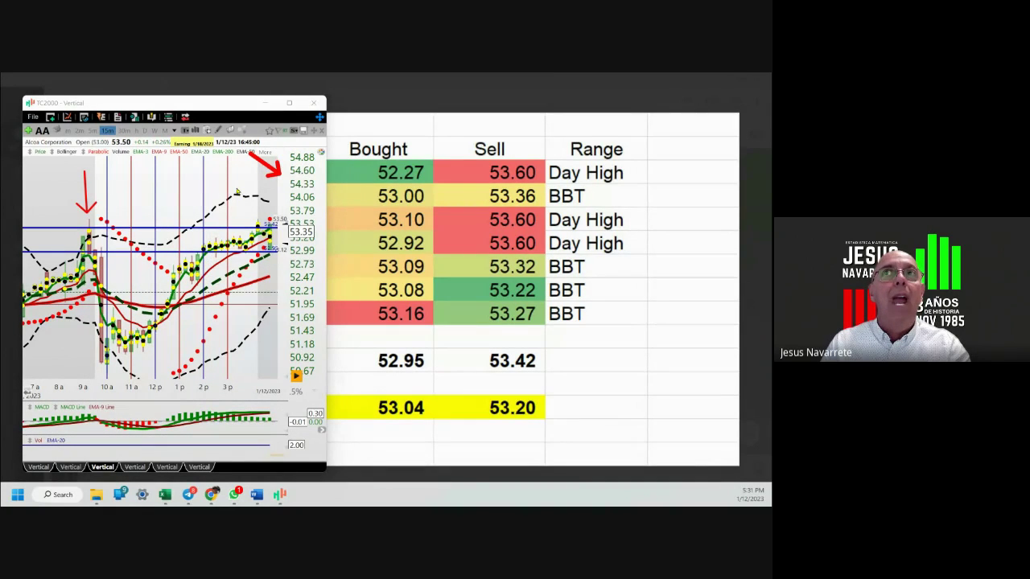
left_click_drag(237, 190, 258, 219)
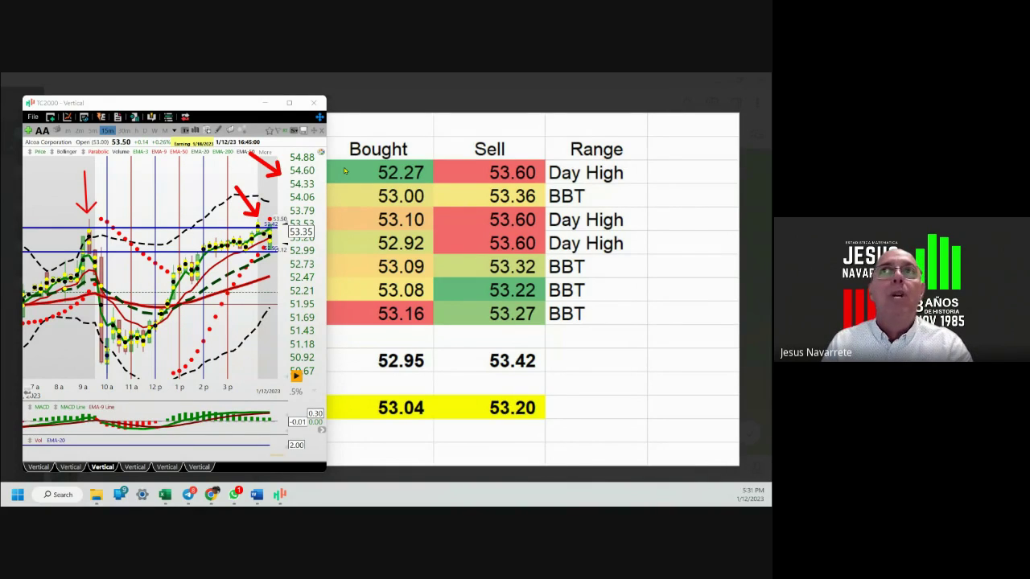
left_click_drag(346, 169, 274, 198)
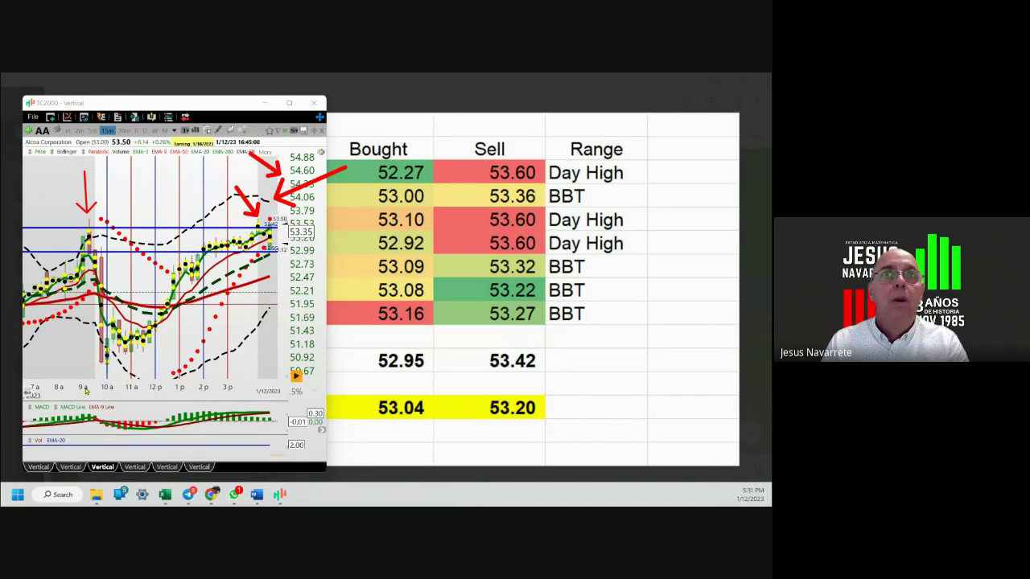
left_click(91, 382)
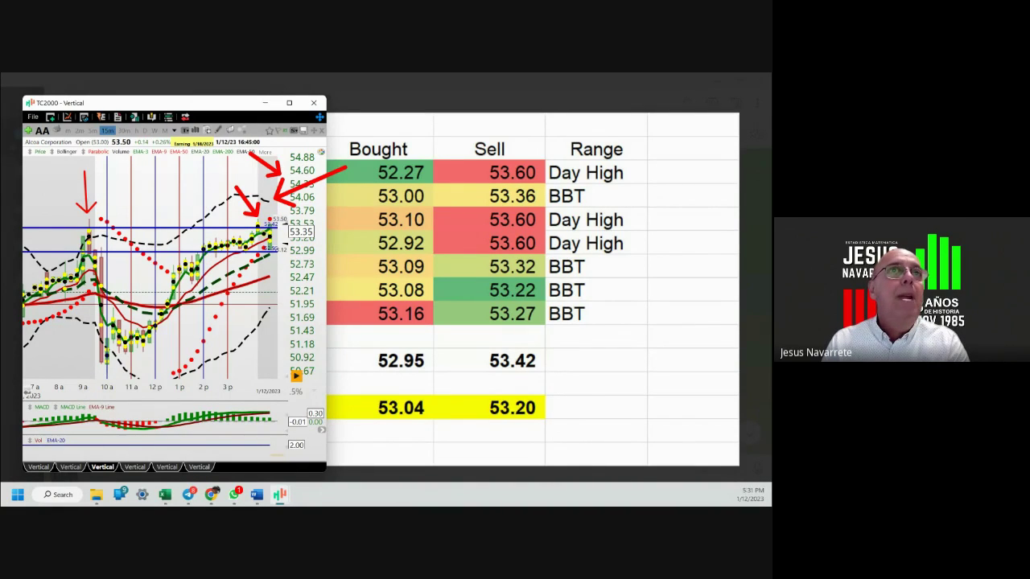
left_click_drag(95, 395, 106, 368)
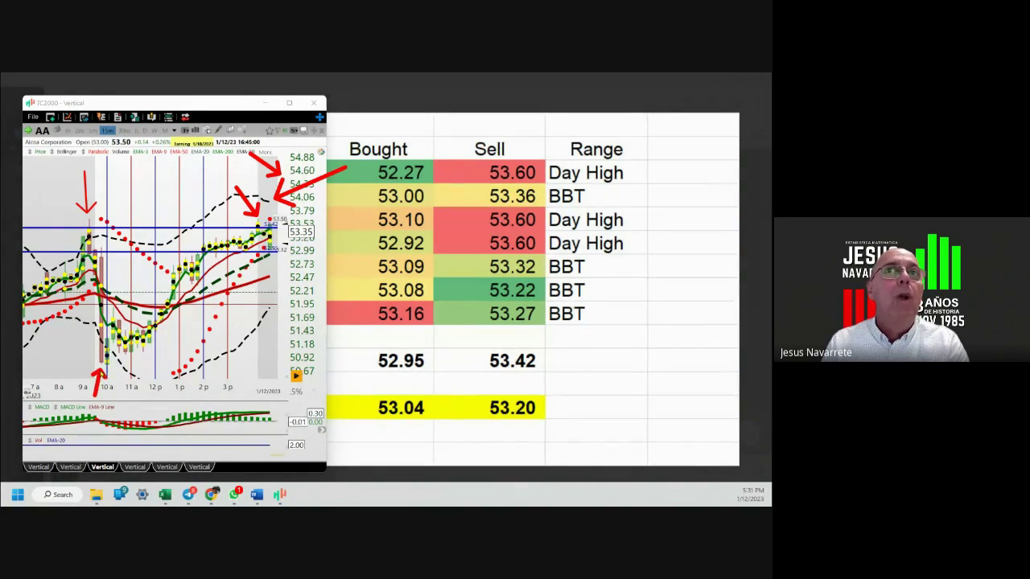
- Show the AA sessions from January 10, draw a horizontal red line near 50.88, and point arrows at its January 10 peak and January 12 low
left_click(164, 359)
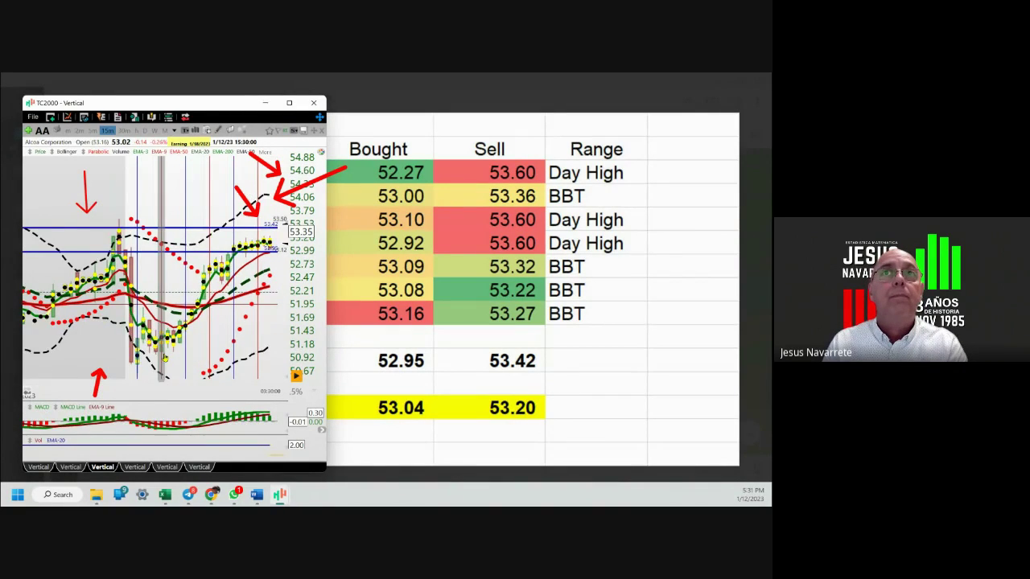
scroll(164, 359, "up", 5)
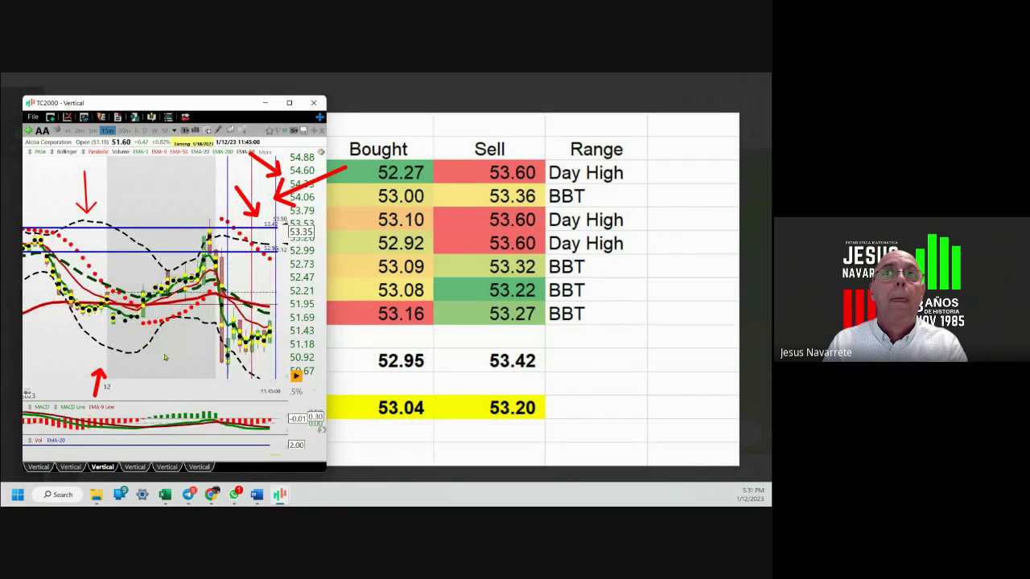
scroll(164, 359, "up", 5)
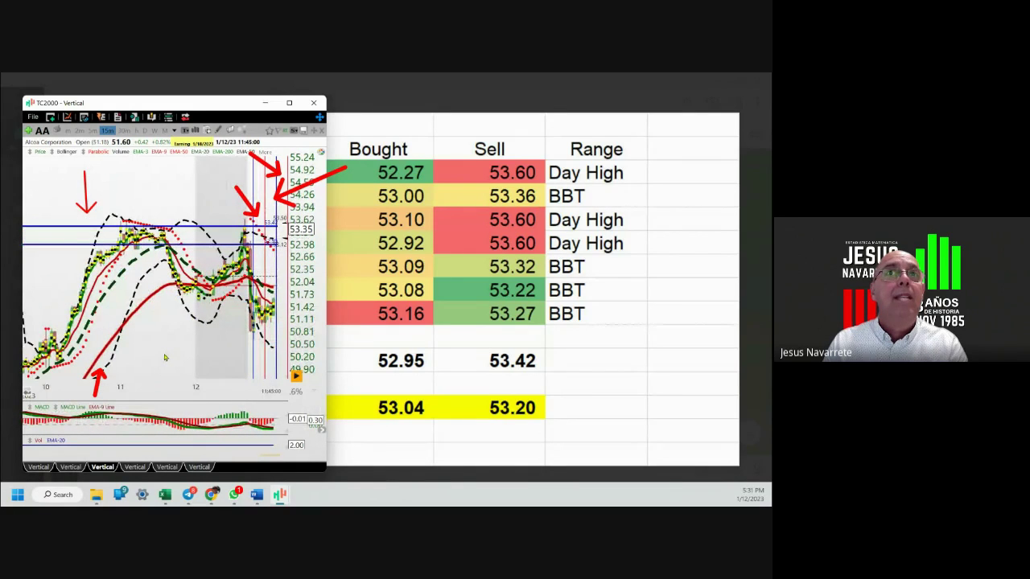
scroll(164, 359, "up", 2)
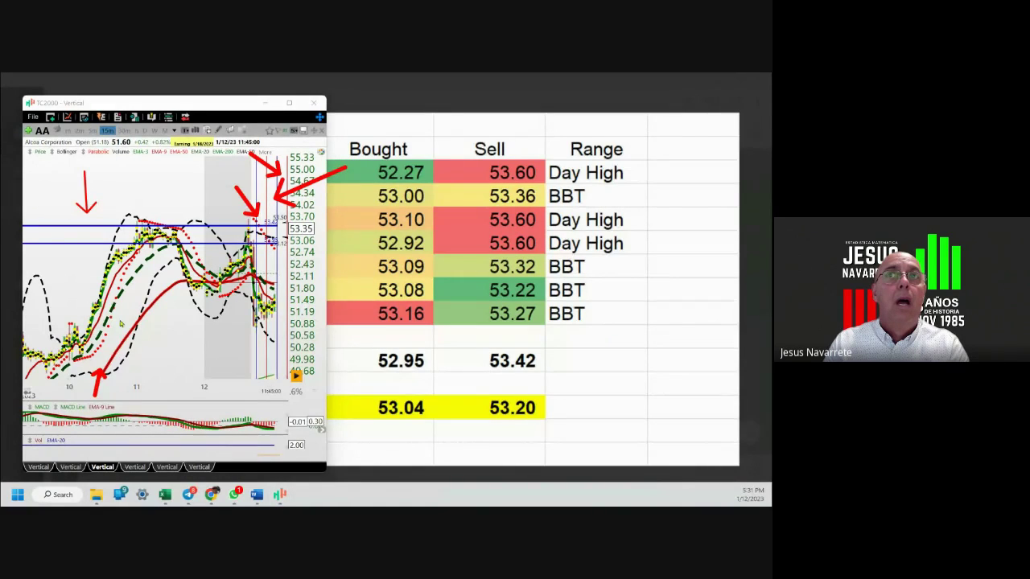
left_click_drag(281, 330, 26, 327)
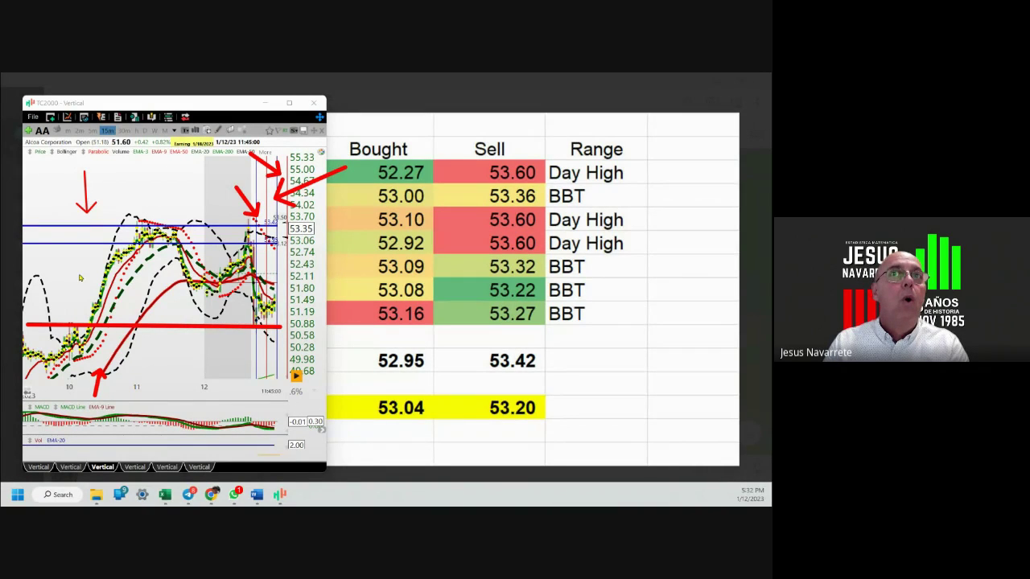
left_click_drag(79, 273, 78, 317)
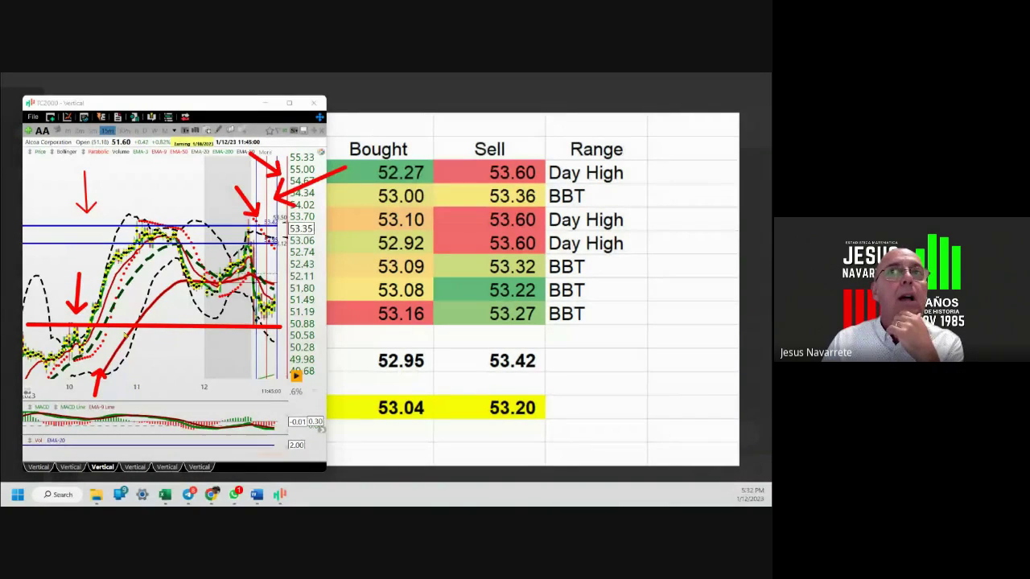
left_click_drag(288, 380, 254, 329)
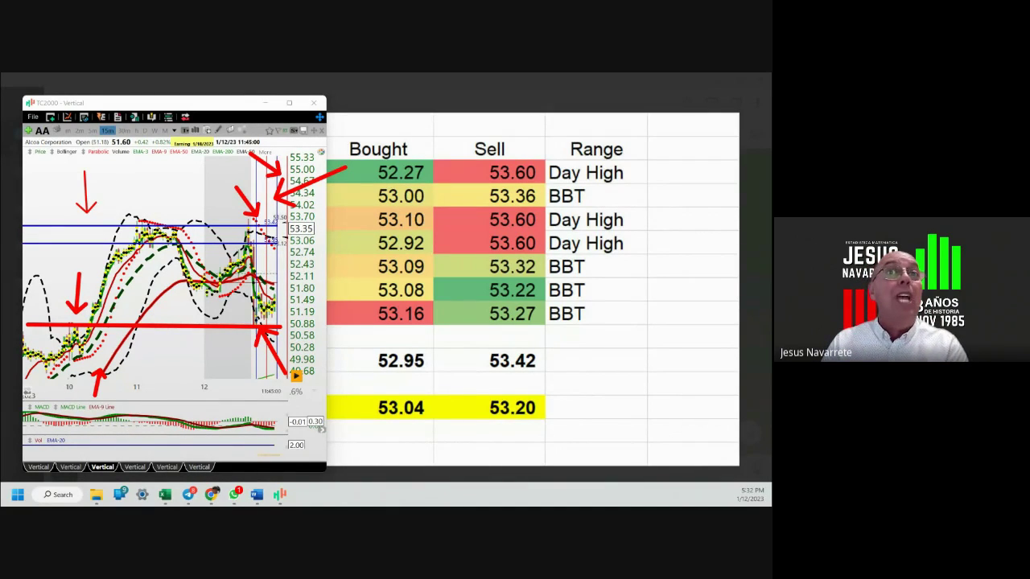
- Extend the AA chart before January 9, mark the January 9–10 prices and a drop toward 47.70 with fresh red arrows, and clear the annotations
scroll(147, 364, "down", 4)
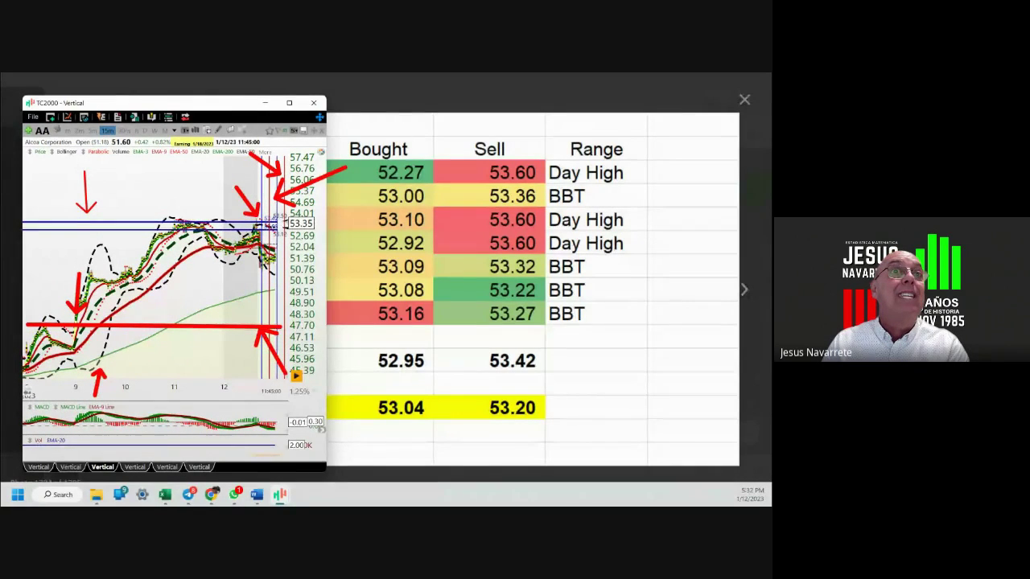
key("Right")
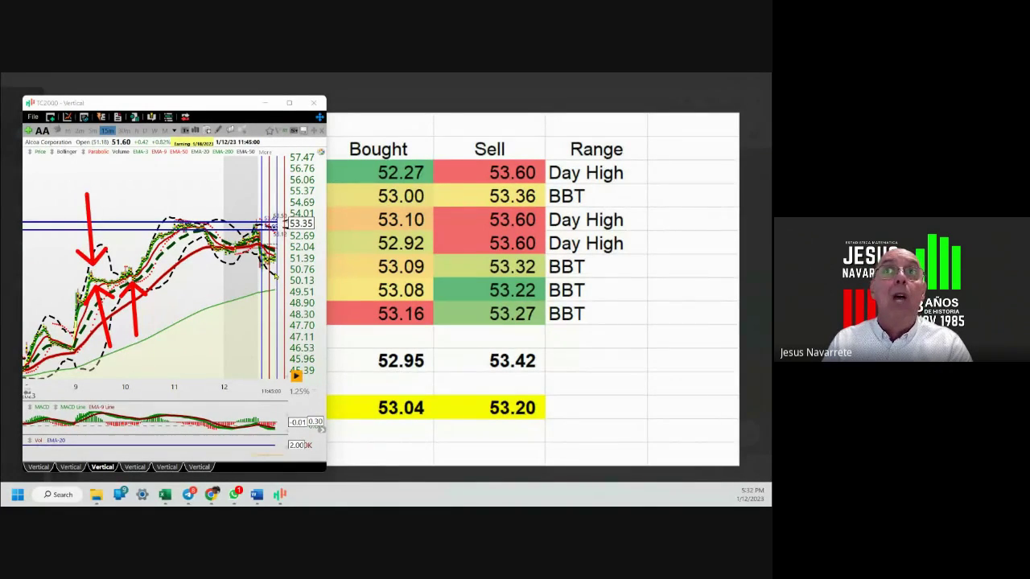
left_click_drag(259, 259, 260, 331)
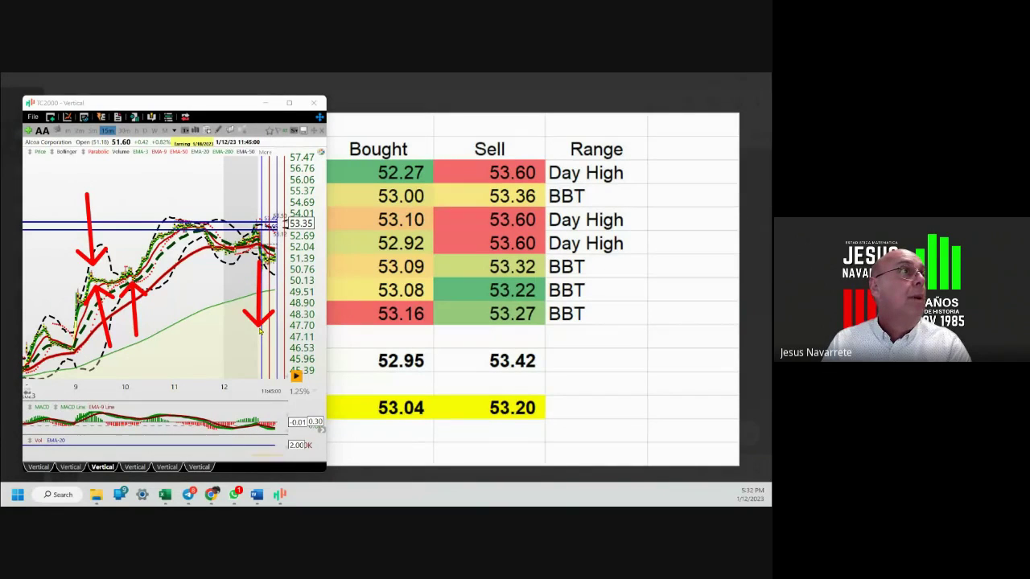
left_click_drag(259, 259, 48, 331)
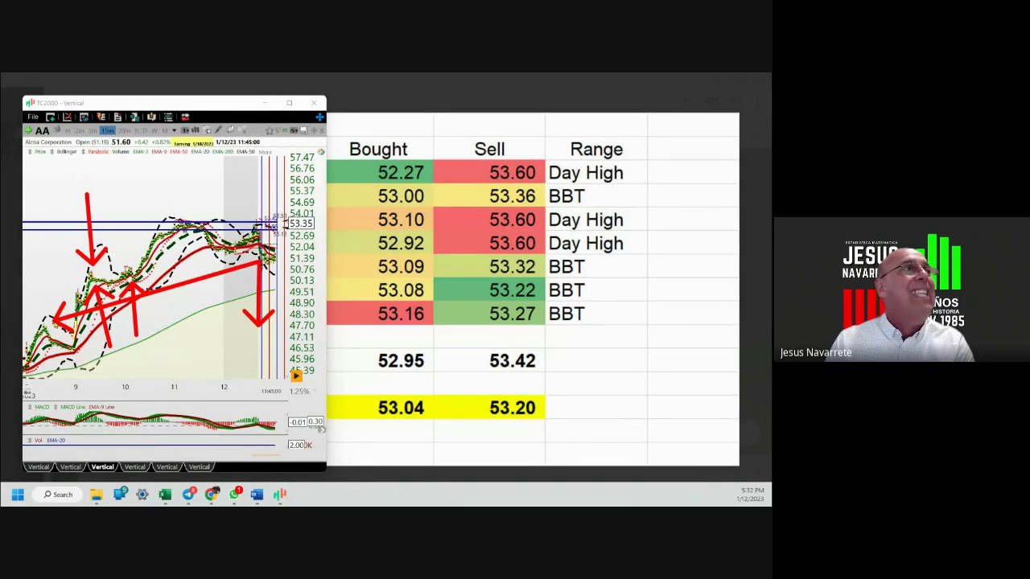
left_click_drag(50, 322, 143, 272)
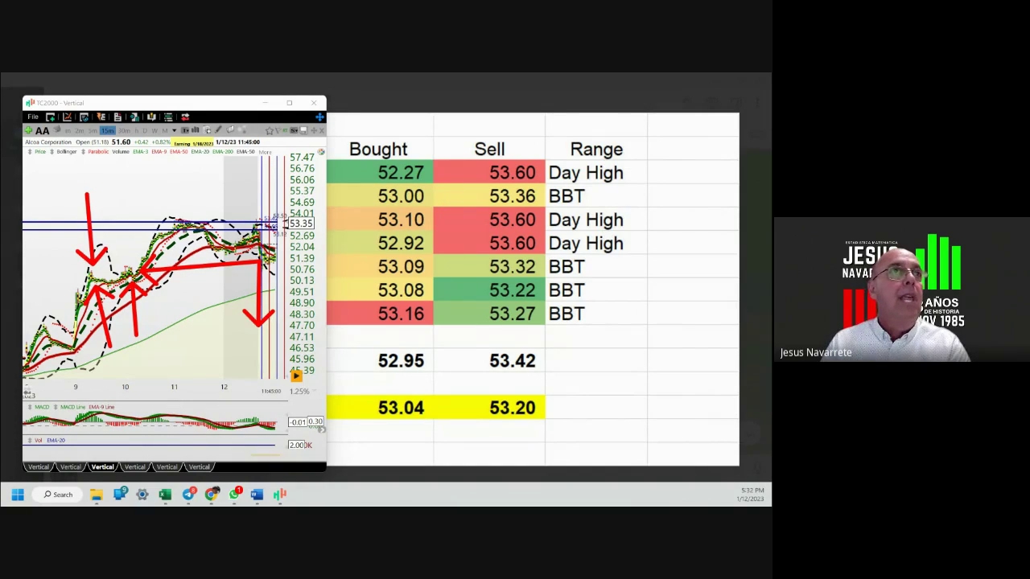
key("Escape")
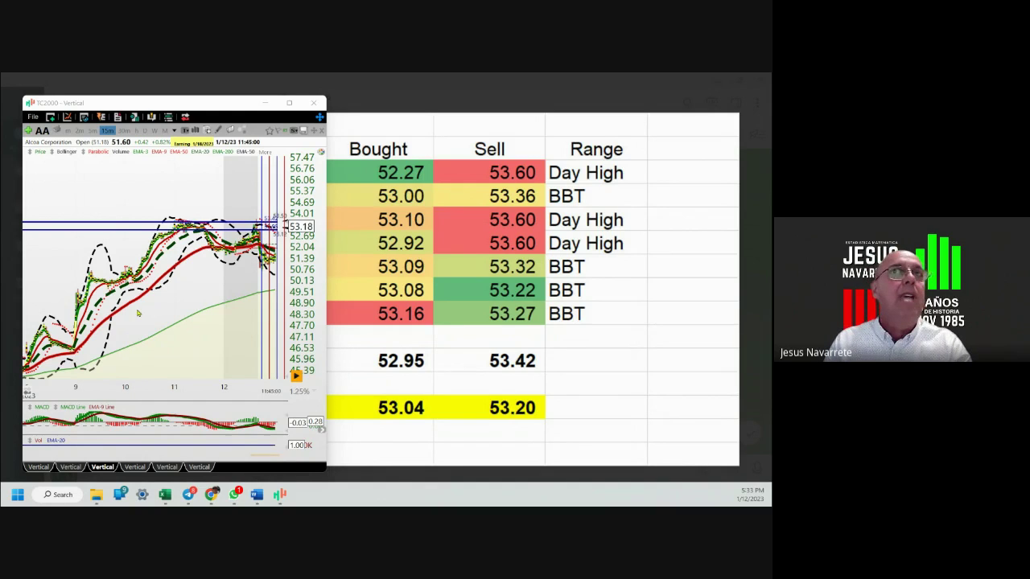
- Switch the AA chart to 30-minute candles and point red arrows at the upper Bollinger Band's end and at 54.33 on the price scale
scroll(203, 356, "up", 3)
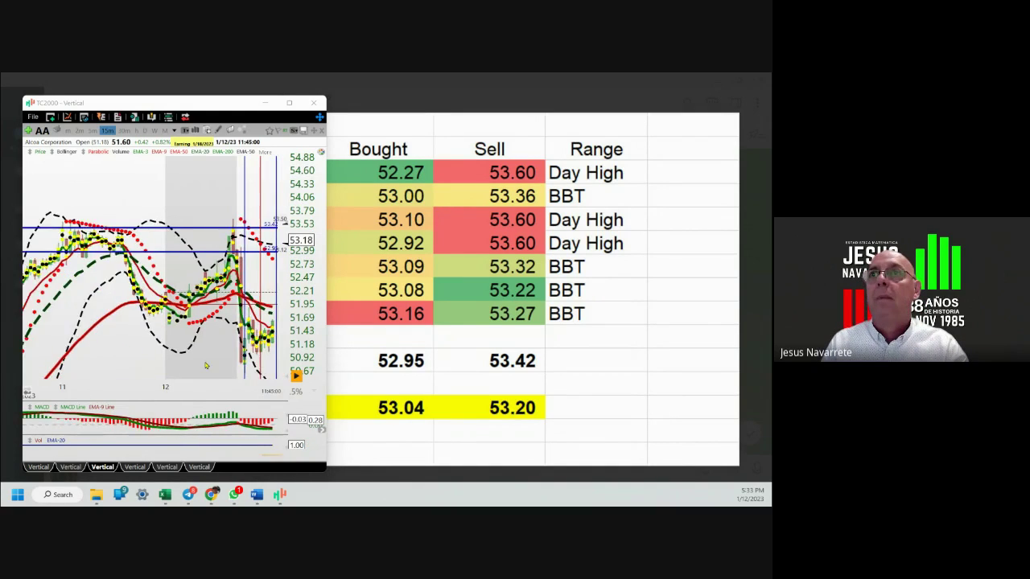
scroll(226, 360, "up", 3)
scroll(244, 363, "down", 2)
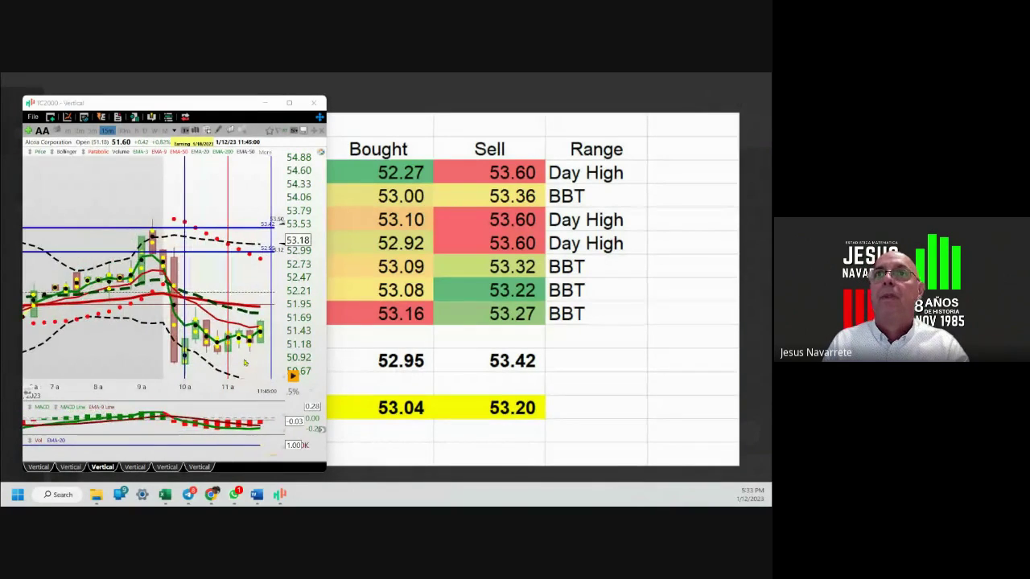
scroll(247, 361, "down", 3)
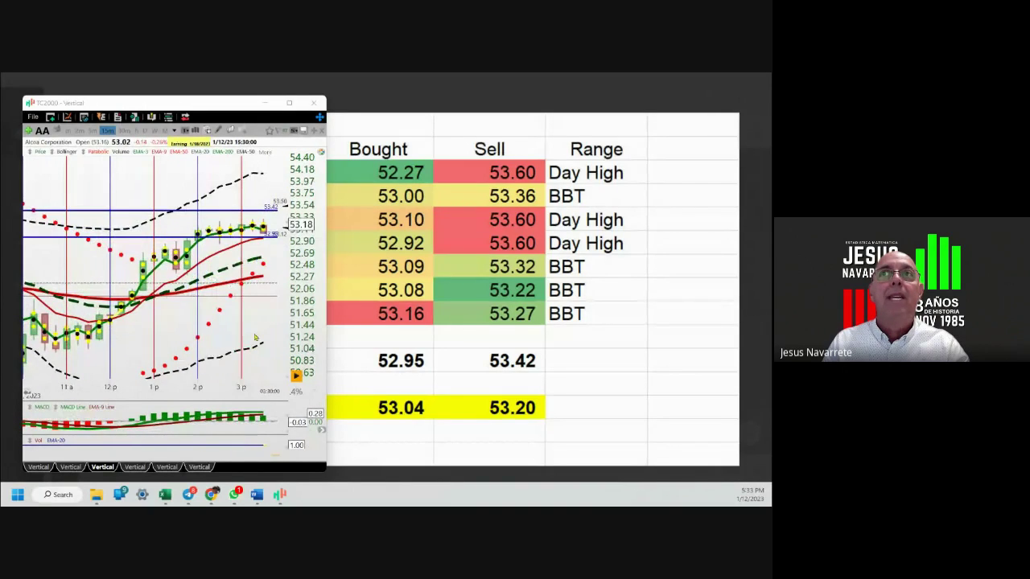
scroll(248, 361, "down", 2)
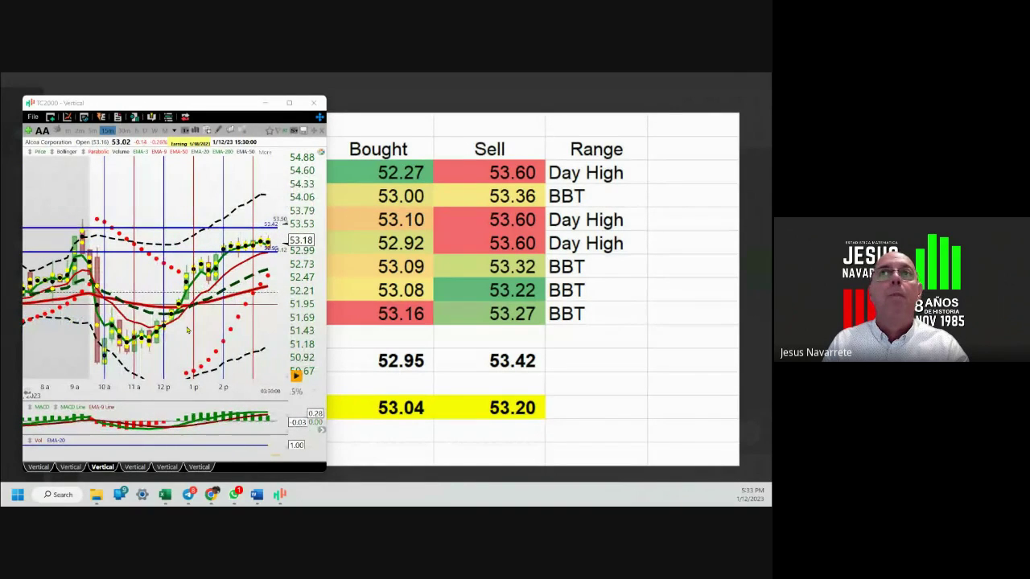
left_click(124, 130)
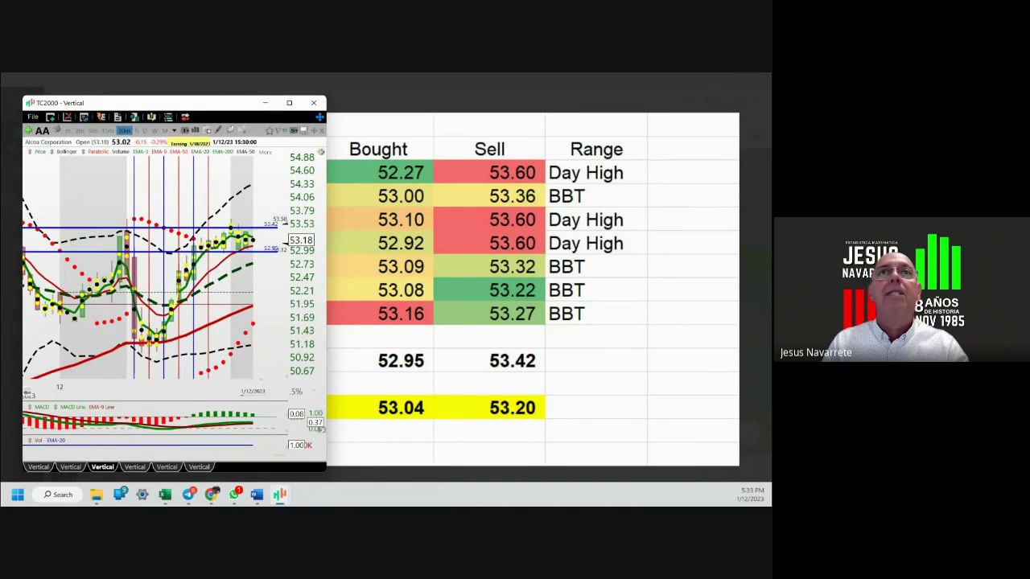
left_click_drag(229, 144, 247, 185)
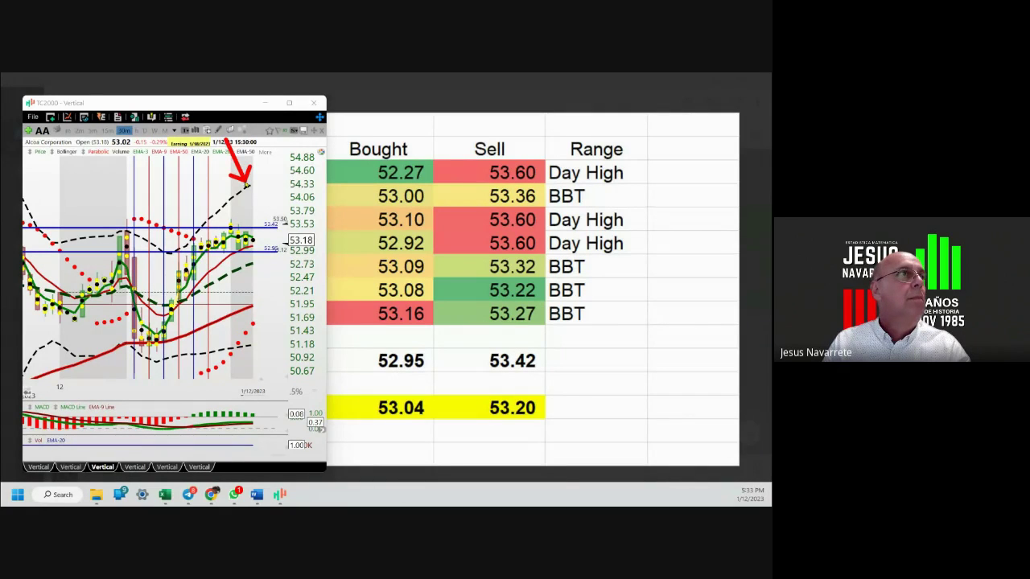
left_click_drag(253, 186, 292, 185)
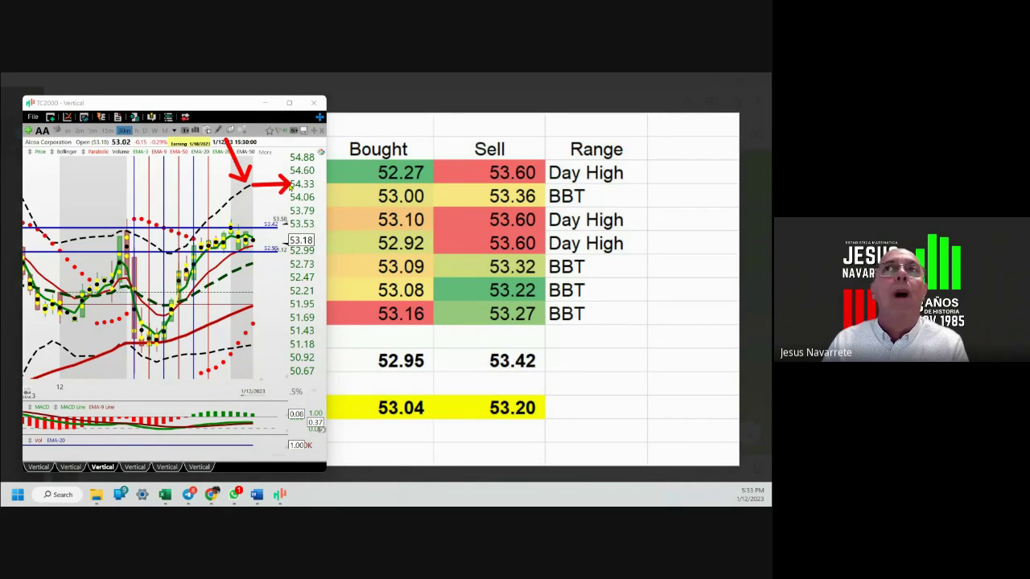
- Point red arrows at the topmost 53.60 in the Sell column and at the three Day High entries in the Range column
mouse_move(593, 119)
left_mouse_down()
mouse_move(555, 147)
mouse_move(541, 181)
mouse_move(534, 265)
mouse_move(487, 368)
mouse_move(511, 362)
left_mouse_up()
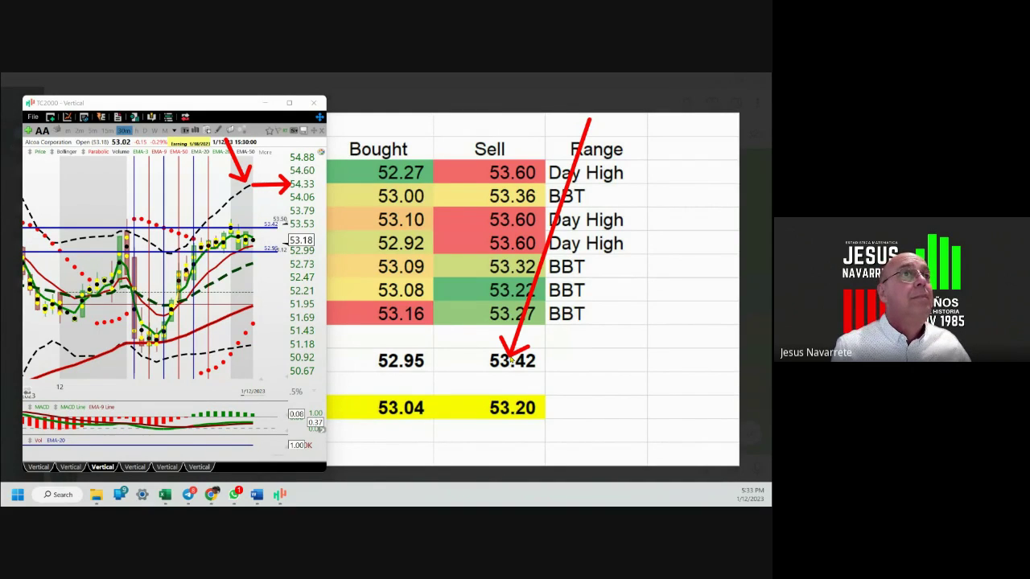
mouse_move(510, 361)
left_mouse_down()
mouse_move(555, 398)
mouse_move(522, 392)
mouse_move(555, 161)
mouse_move(506, 221)
mouse_move(542, 154)
left_mouse_up()
left_click_drag(707, 171, 641, 178)
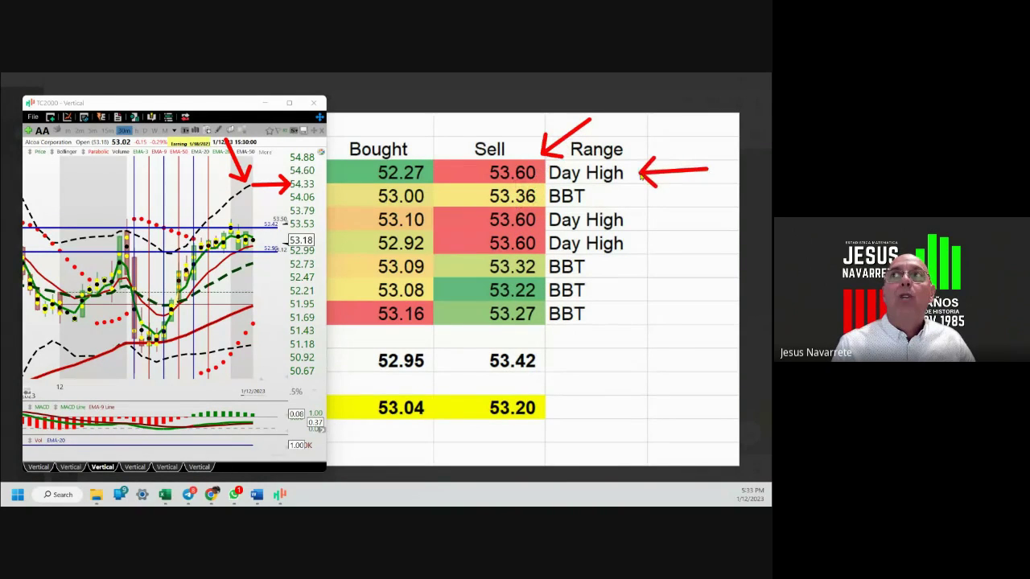
left_click_drag(713, 218, 645, 219)
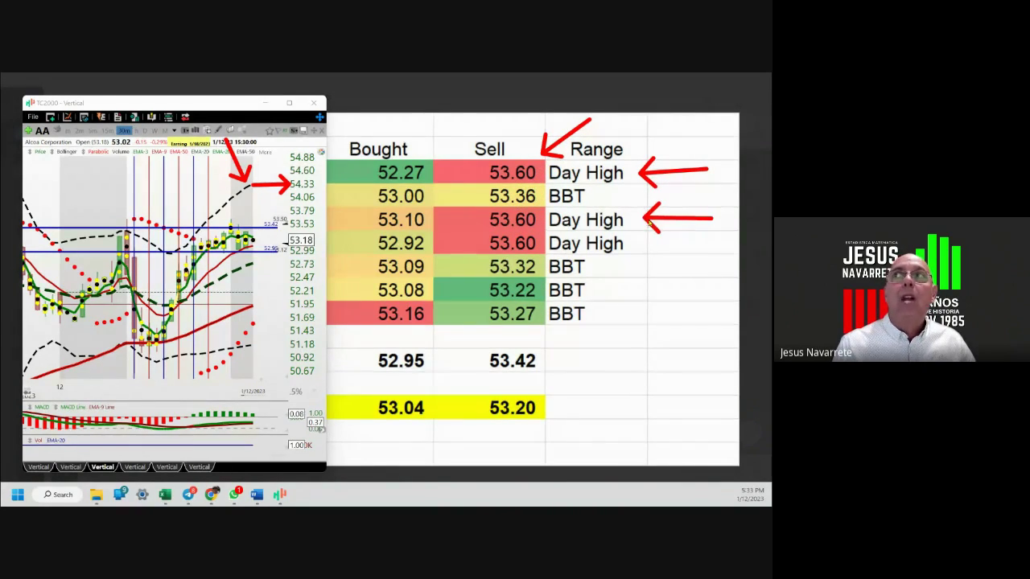
left_click_drag(716, 243, 640, 246)
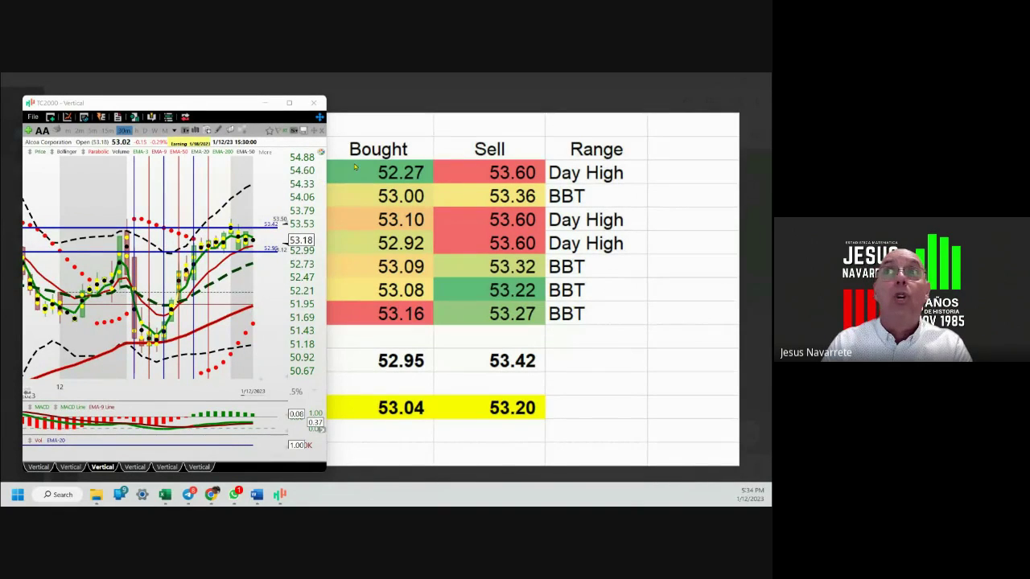
- Circle the AA chart's latest candles and the January 12 drop and recovery in red, and clear the annotations
mouse_move(375, 149)
left_mouse_down()
mouse_move(282, 153)
mouse_move(403, 146)
left_mouse_up()
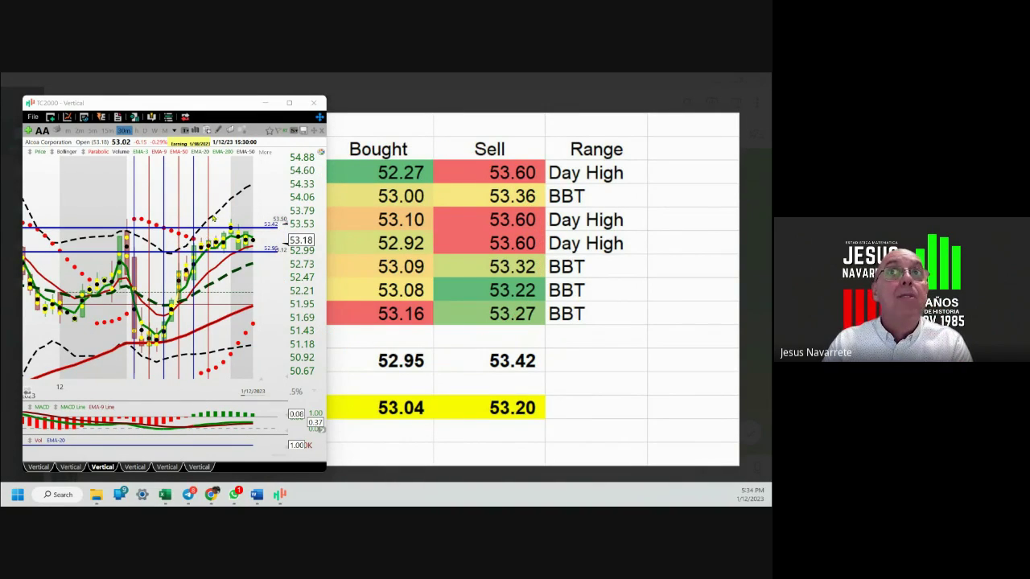
mouse_move(213, 219)
left_mouse_down()
mouse_move(227, 251)
mouse_move(258, 242)
mouse_move(217, 217)
left_mouse_up()
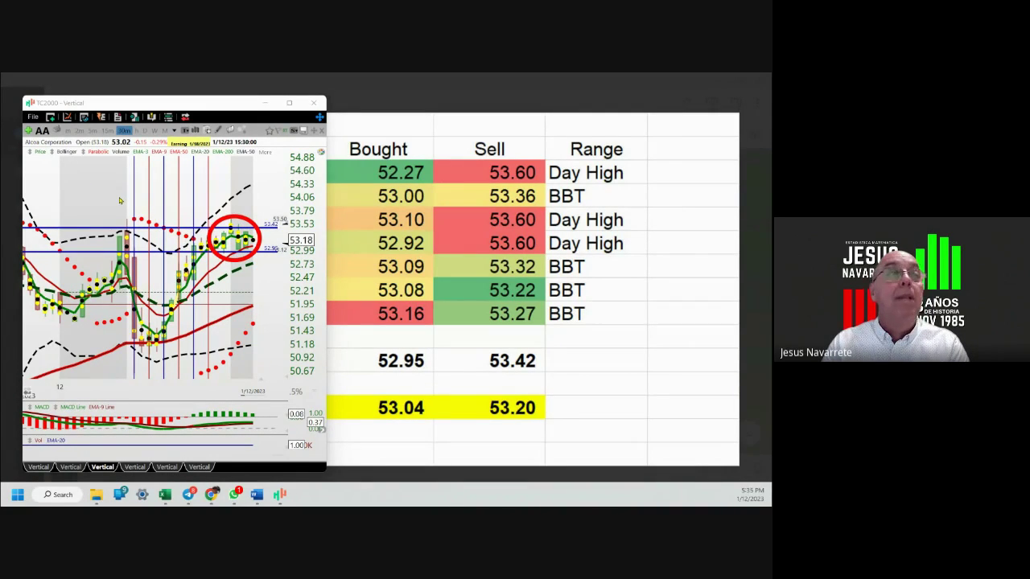
left_click_drag(156, 369, 215, 384)
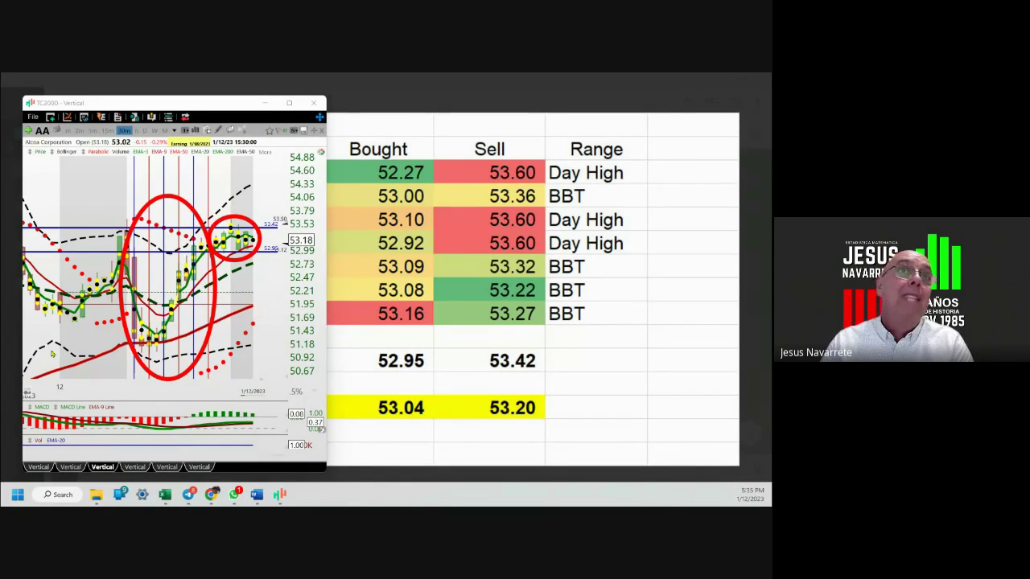
key("Escape")
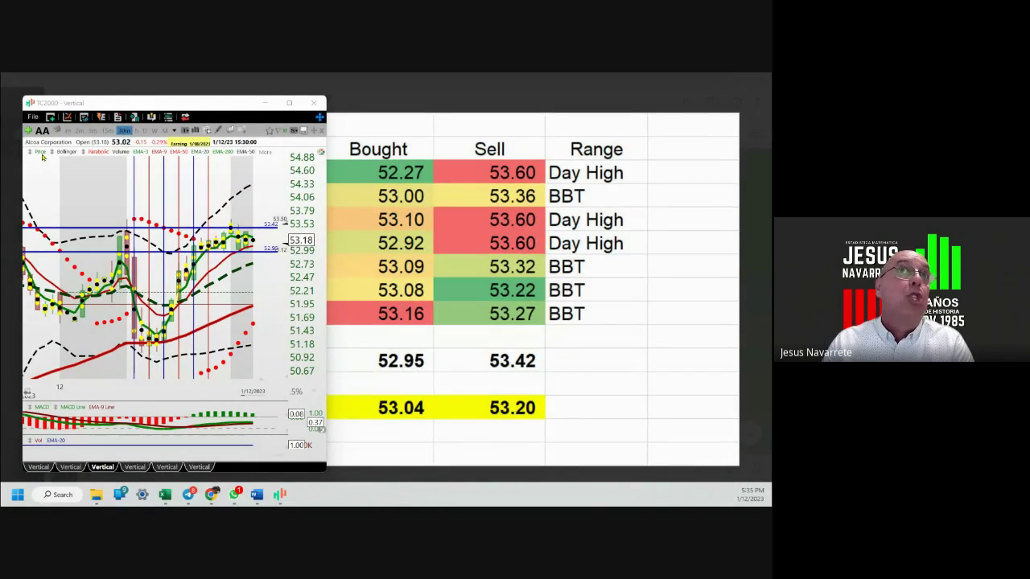
- Frame the AA 30-minute price chart with a red rectangle, circle the candles around the 53.42 line in red, and clear the annotations
mouse_move(39, 153)
left_mouse_down()
mouse_move(45, 202)
mouse_move(297, 373)
left_mouse_up()
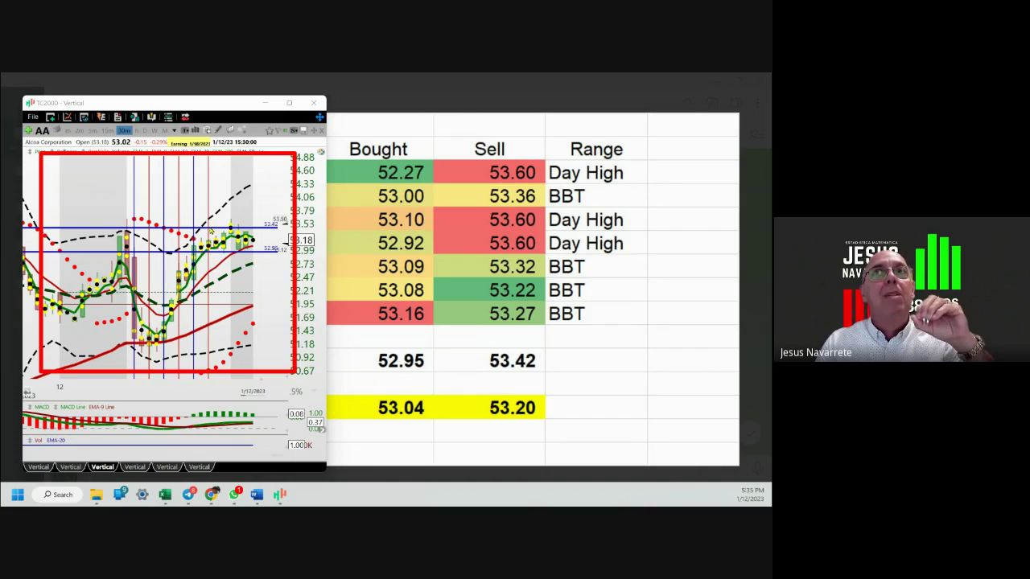
left_click_drag(211, 218, 239, 261)
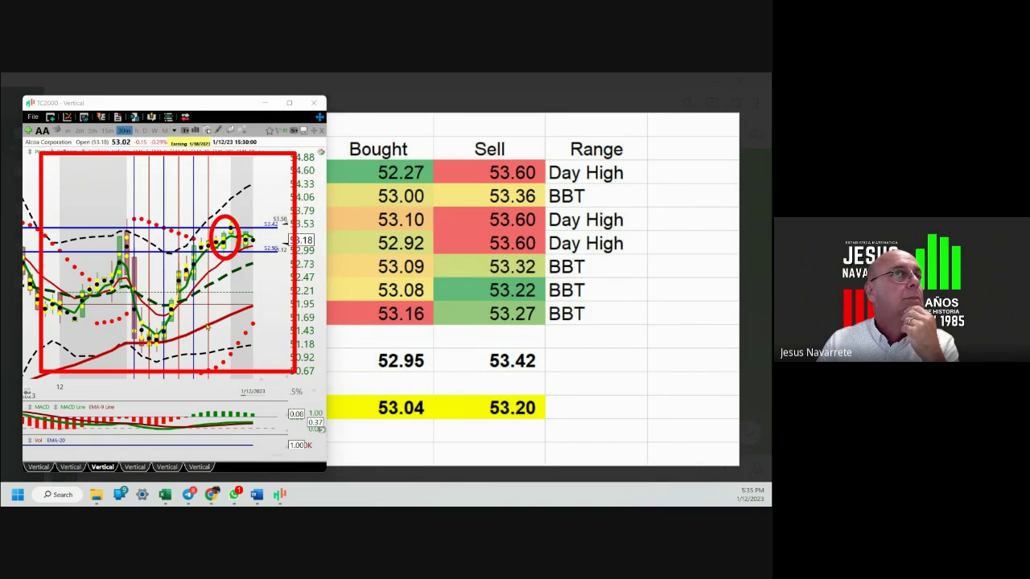
key("Escape")
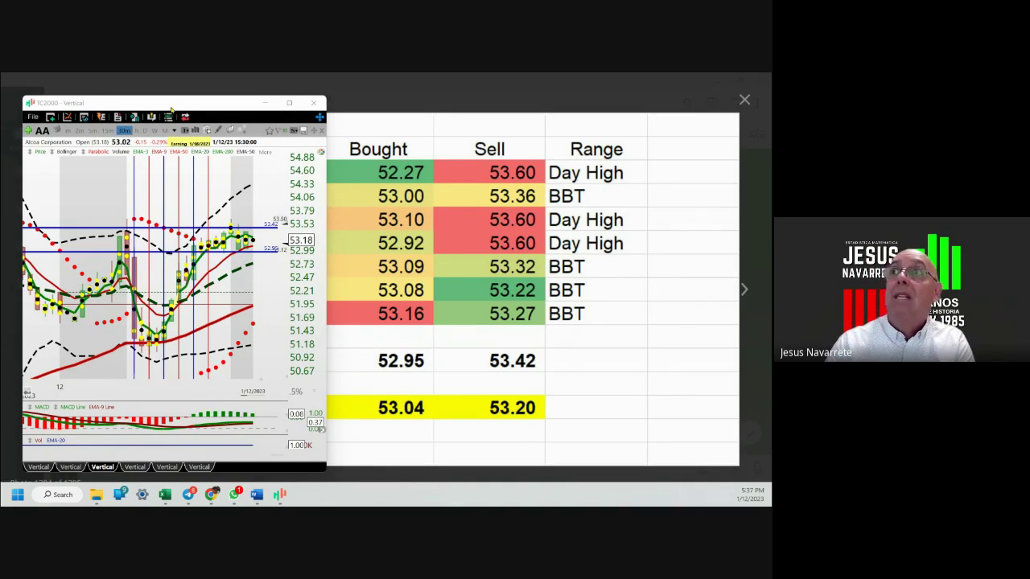
- Close the enlarged 3pm table image, switch to TC2000's Day Trade charts and inspect the 5:30 PM candle on the 30-minute AA chart
left_click_drag(172, 110, 339, 149)
left_click(577, 93)
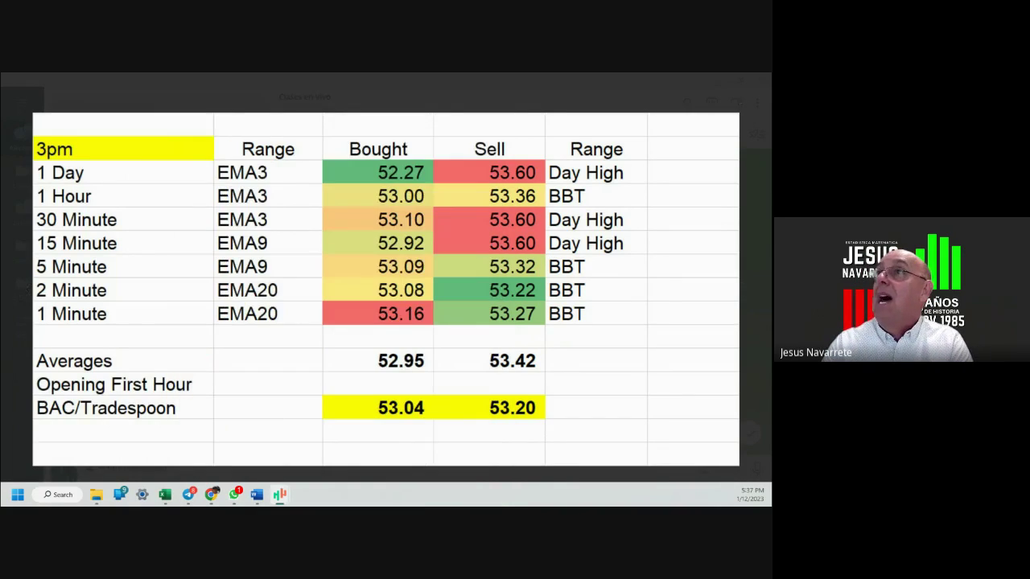
left_click(744, 99)
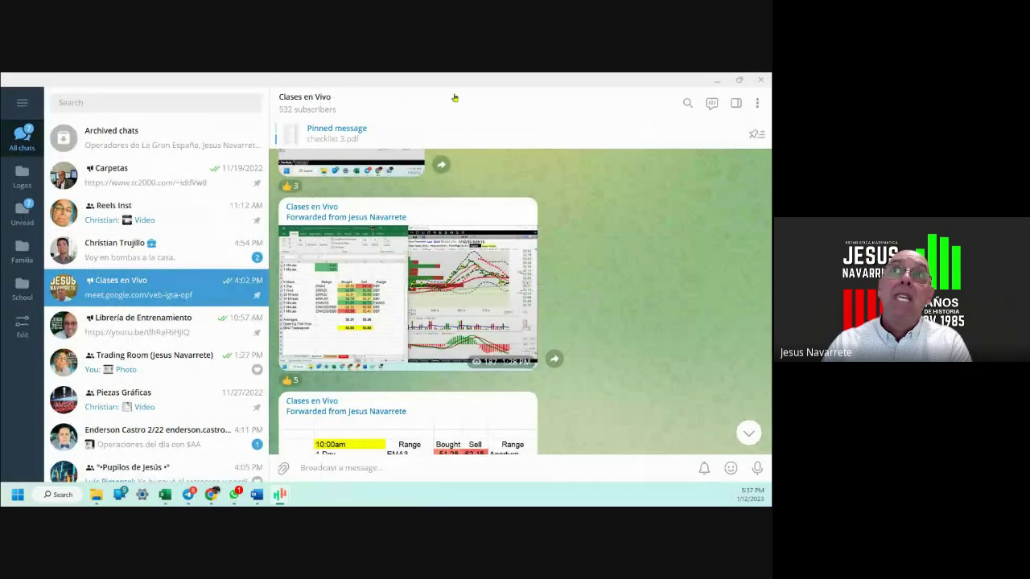
key("alt+Tab")
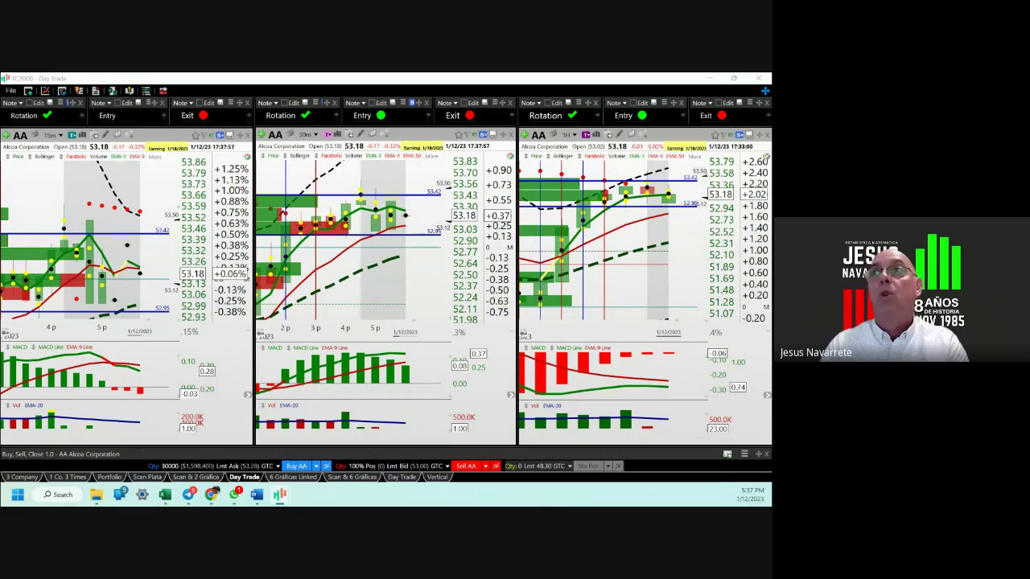
left_click(391, 256)
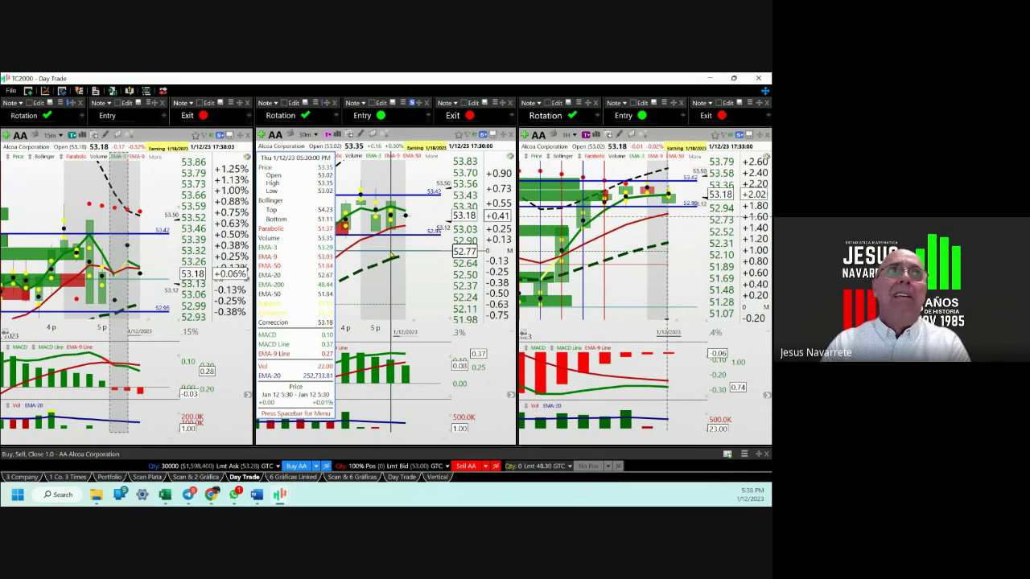
mouse_move(393, 256)
left_mouse_down()
mouse_move(413, 258)
mouse_move(380, 254)
left_mouse_up()
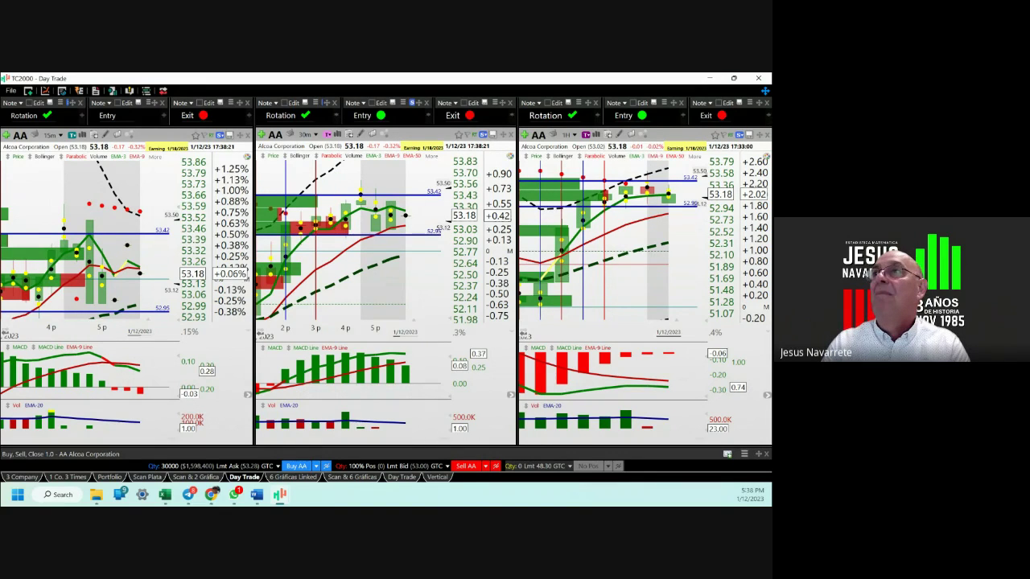
- Bring up the Vertical chart window and delete all the blue and red vertical lines from the AA 30-minute chart
left_click_drag(661, 97, 349, 100)
right_click(324, 199)
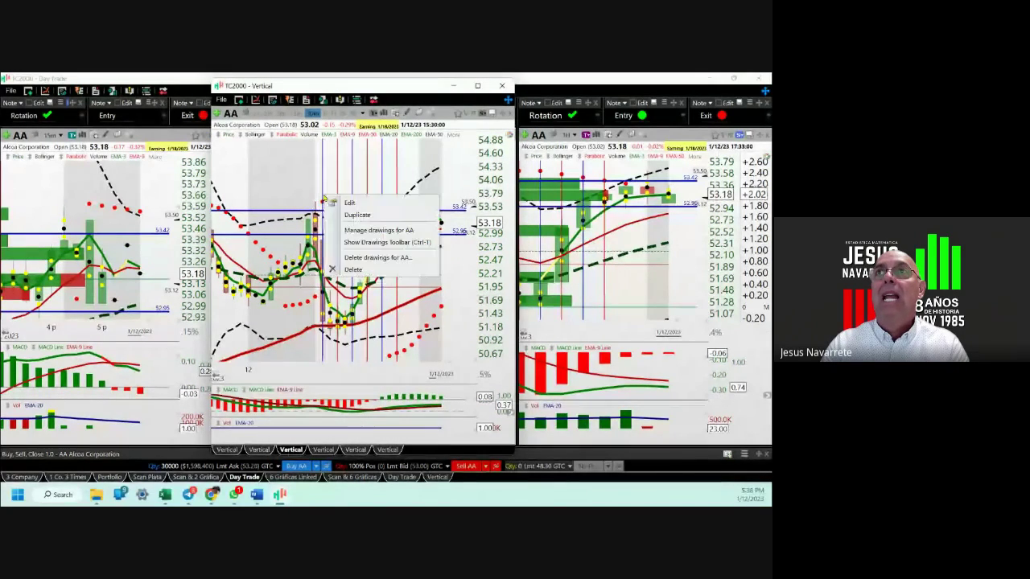
left_click(338, 191)
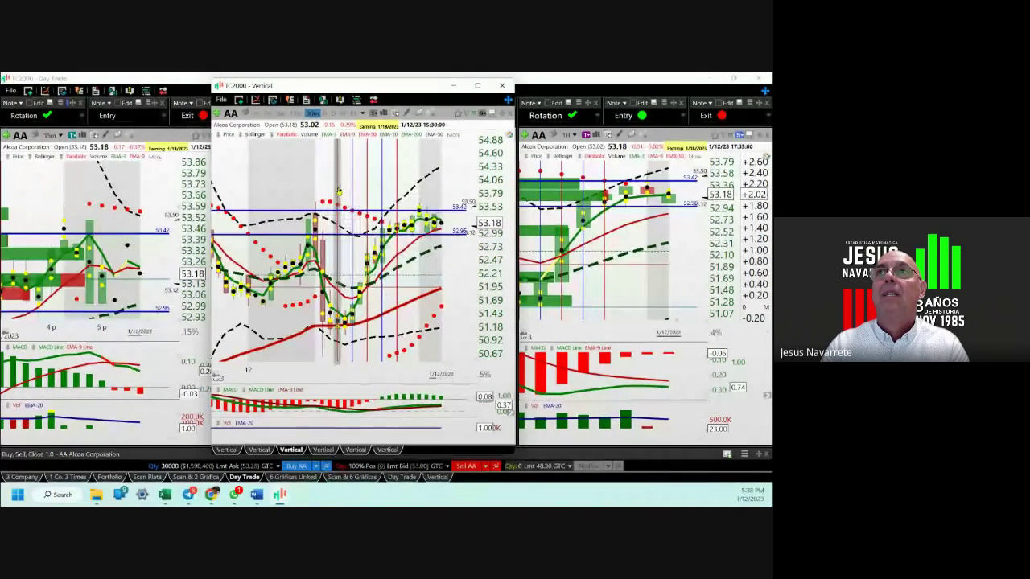
right_click(338, 191)
left_click(360, 178)
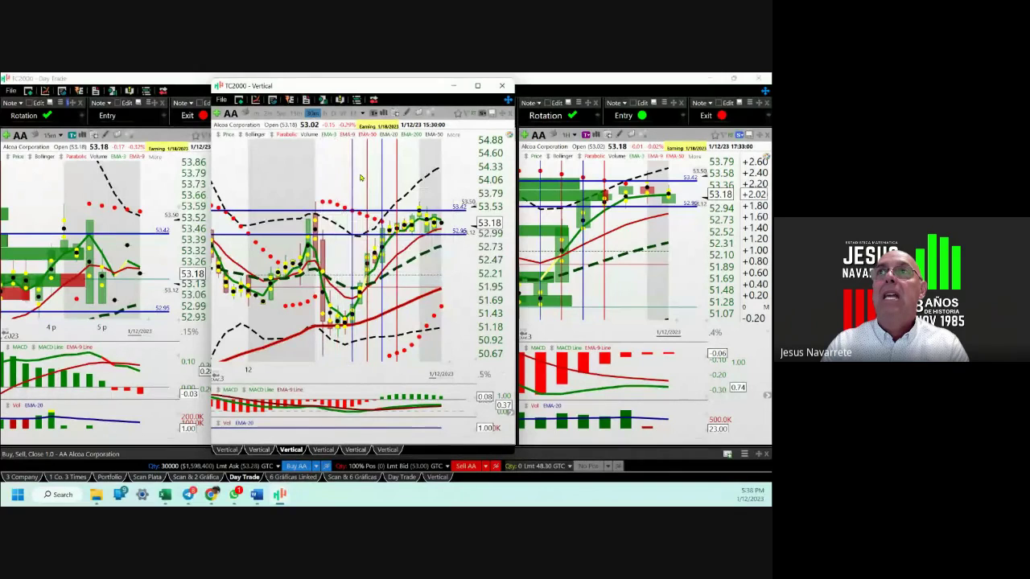
right_click(364, 182)
left_click(365, 188)
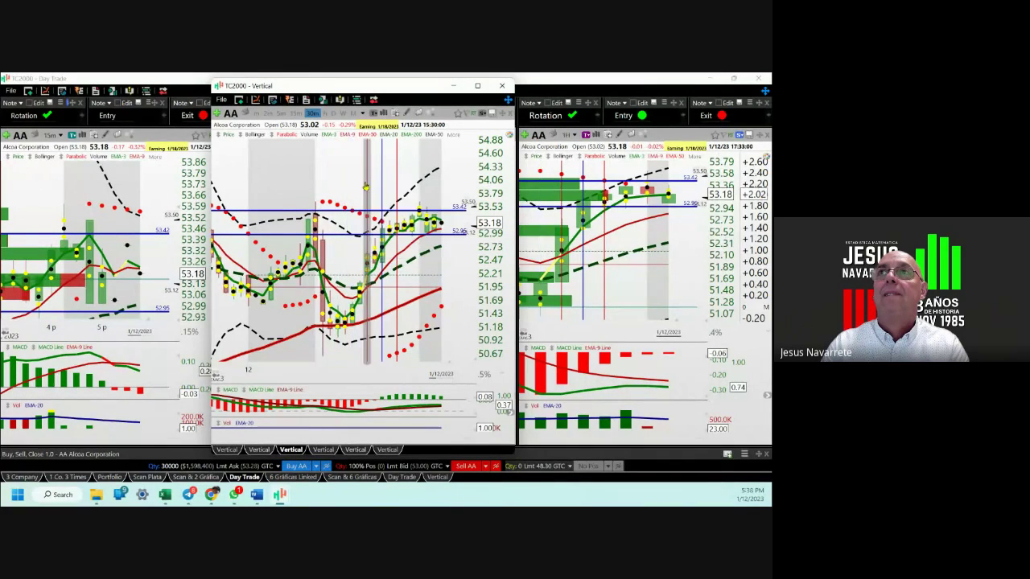
right_click(366, 185)
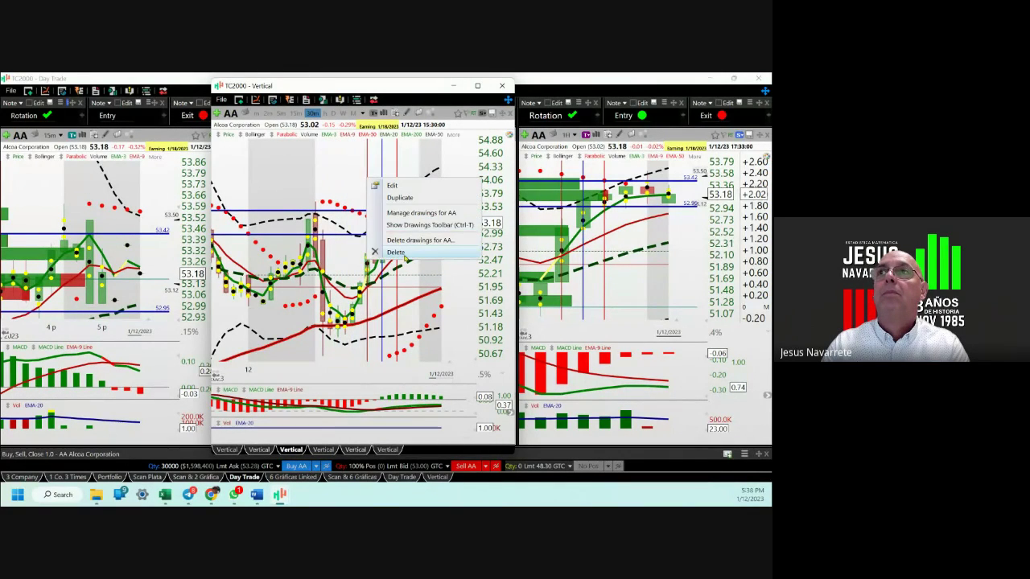
left_click(396, 253)
left_click(383, 179)
right_click(386, 178)
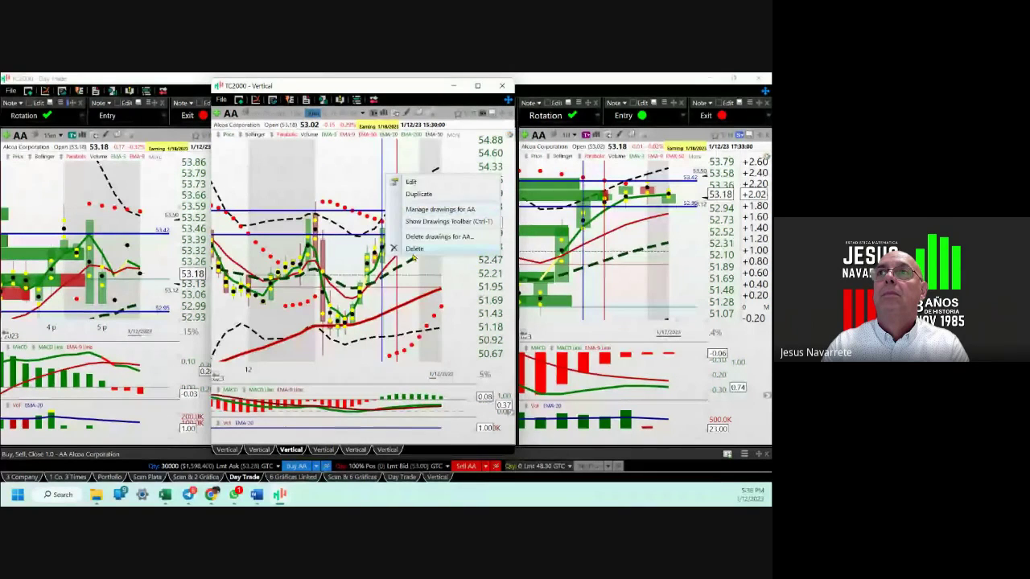
left_click(413, 250)
left_click(396, 185)
right_click(398, 181)
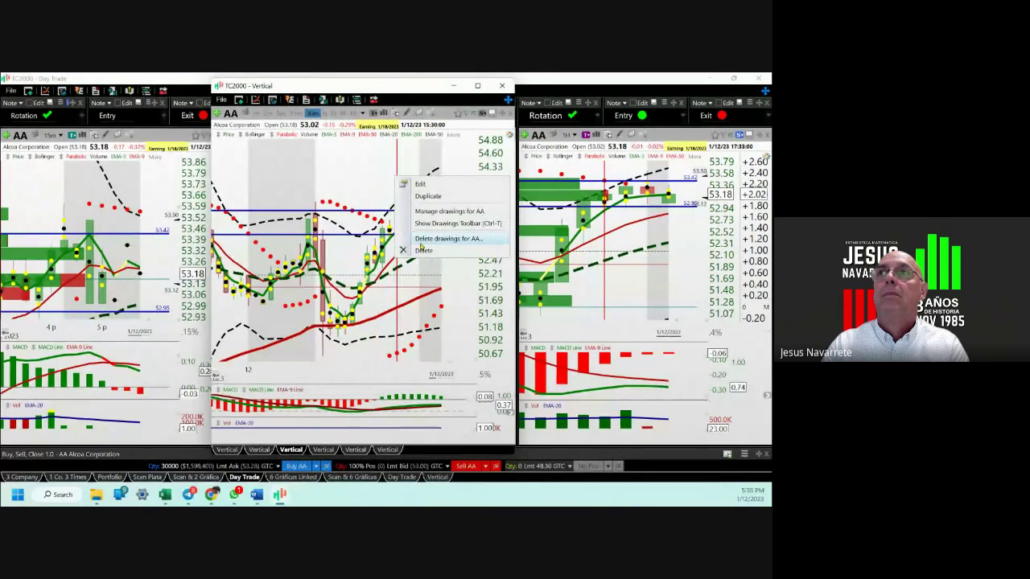
left_click(423, 250)
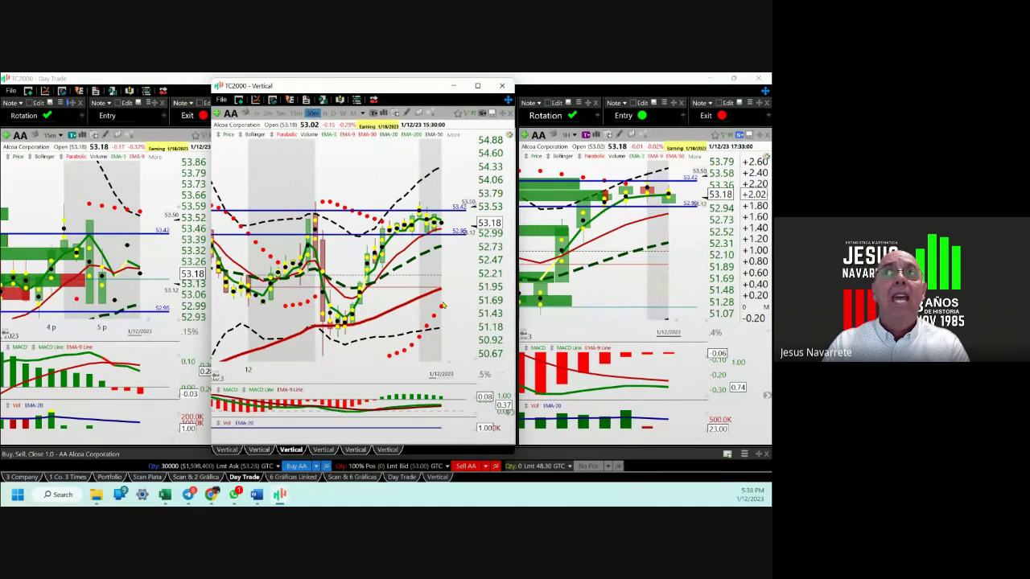
- Zoom the AA 30-minute chart in on the most recent January 12 candles
scroll(424, 298, "up", 5)
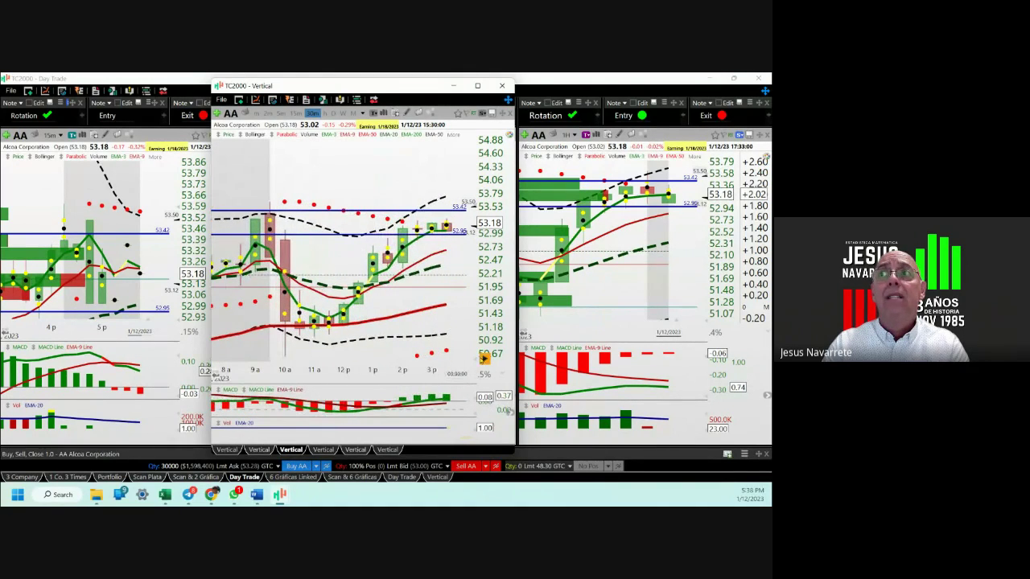
left_click(483, 359)
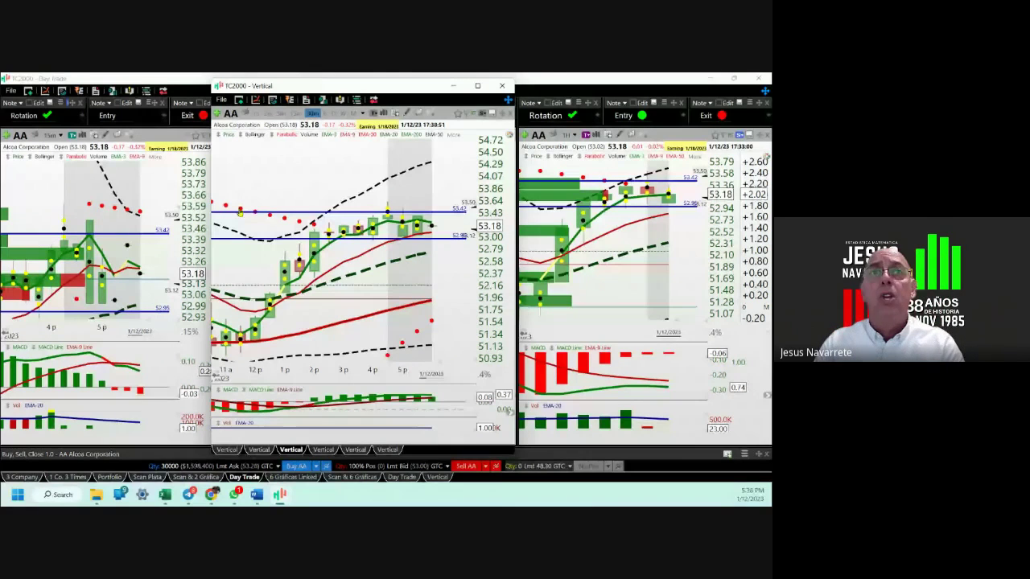
mouse_move(257, 495)
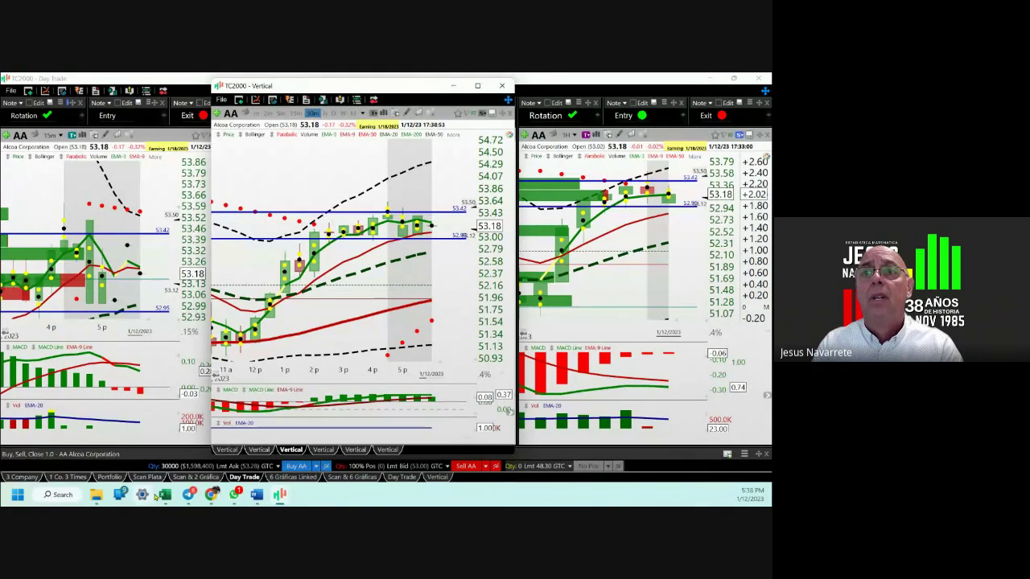
left_click(135, 454)
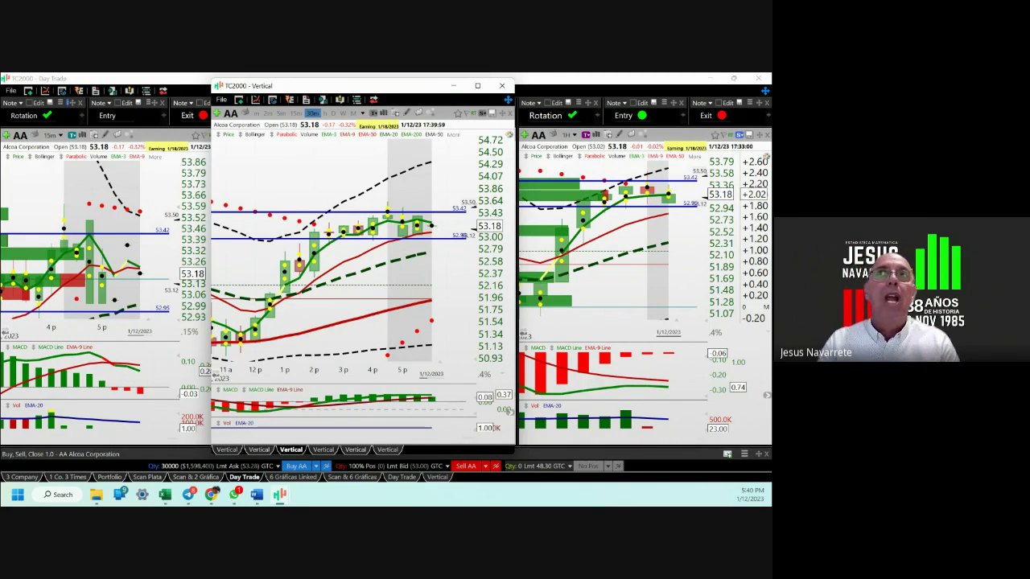
- Switch the Vertical chart to monthly candles and load the Dow Jones Industrials symbol DJ-30
left_click(352, 112)
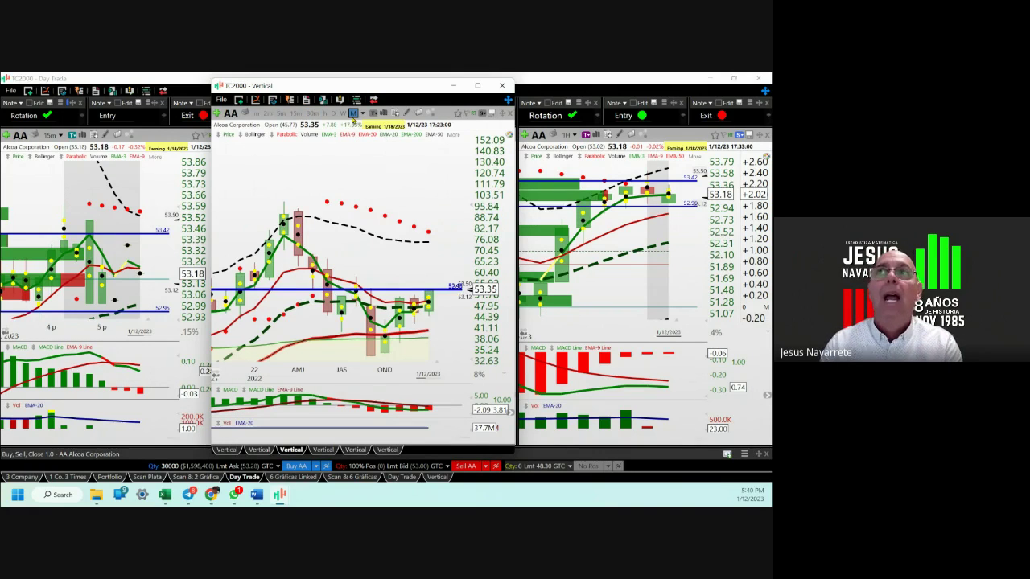
type("dj")
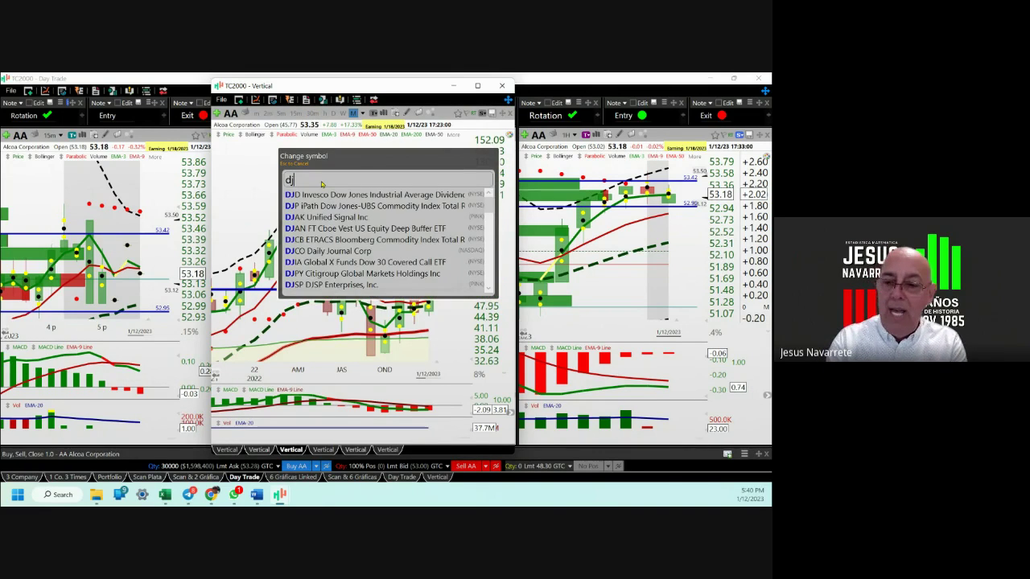
type("-30")
key("Return")
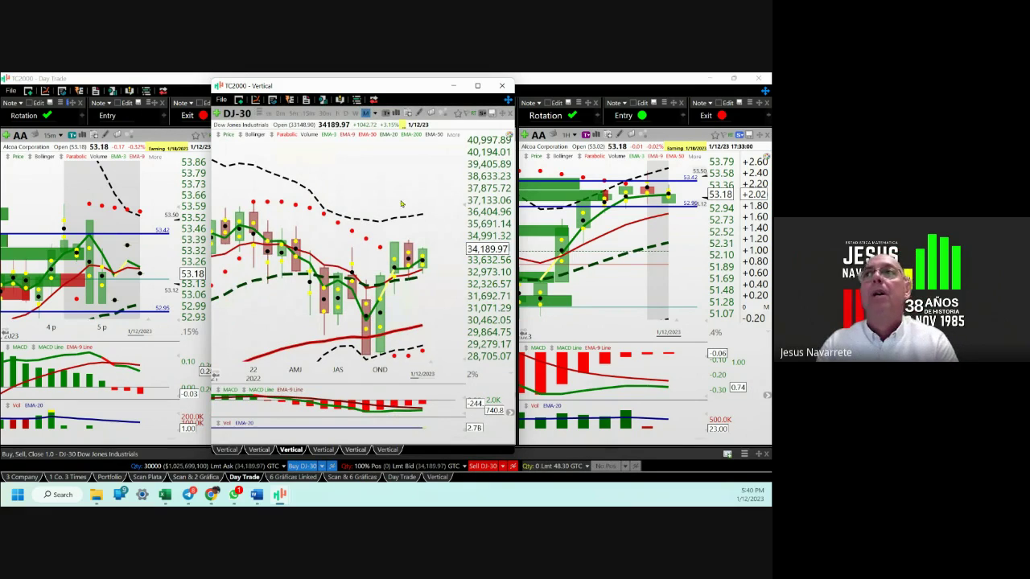
- Extend the DJ-30 monthly chart back before 2020, frame the 2020 drop with a red rectangle, and clear the annotation
scroll(320, 204, "down", 3)
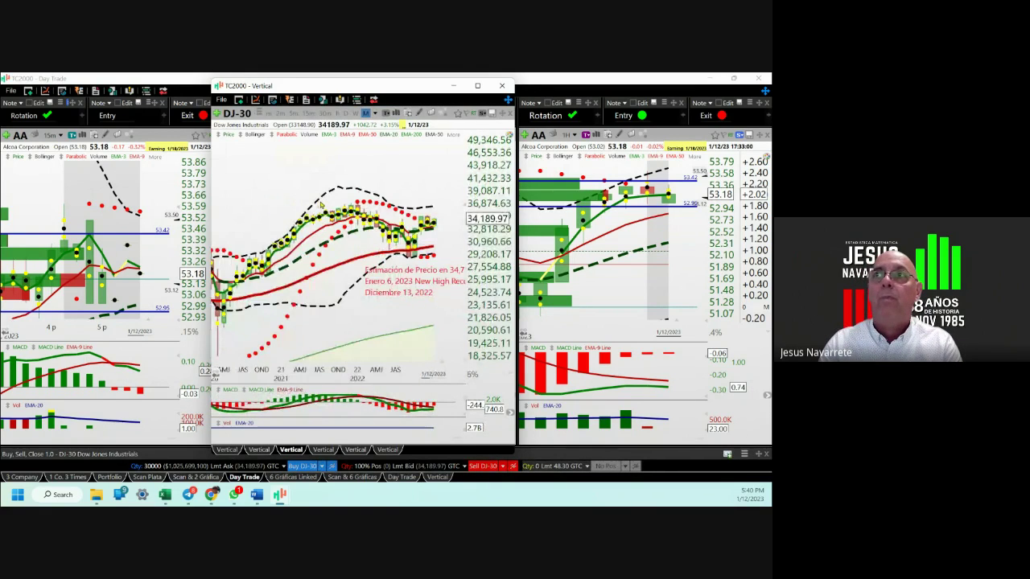
scroll(303, 254, "up", 3)
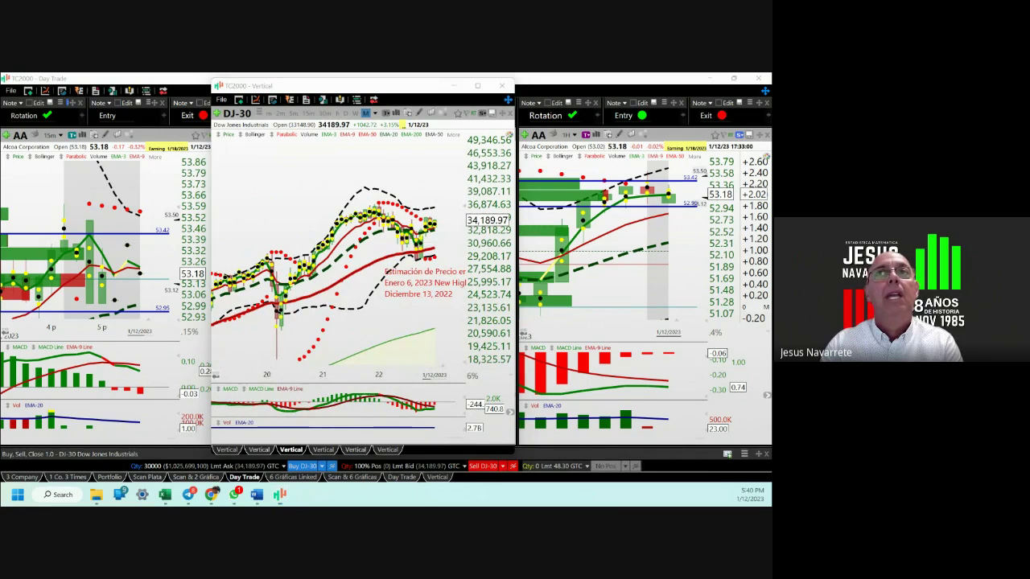
mouse_move(251, 241)
left_mouse_down()
mouse_move(292, 375)
mouse_move(304, 371)
left_mouse_up()
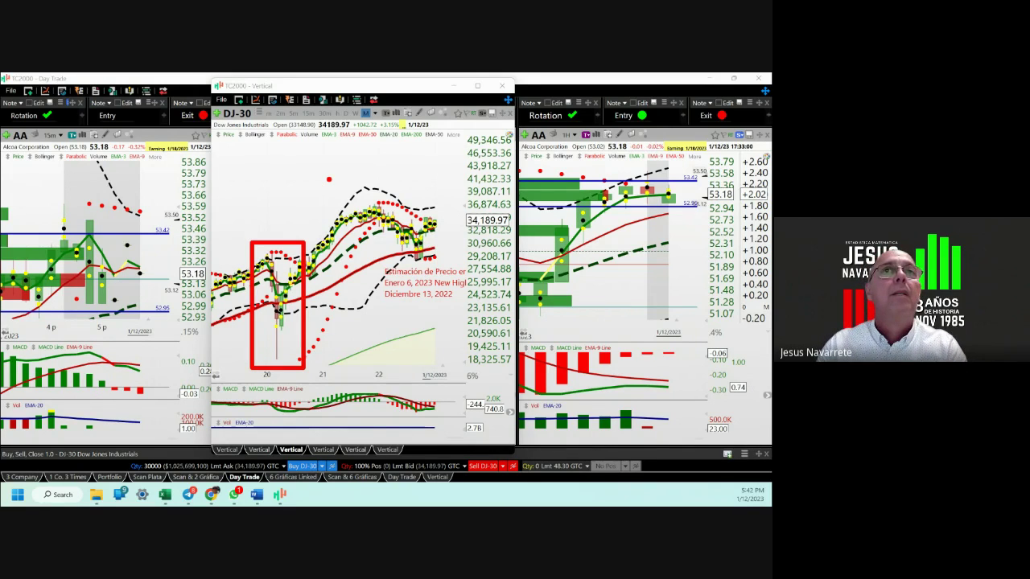
key("Escape")
- Load AA back into the Vertical chart on daily candles, and zoom in on the candles since late December 2022
type("aa")
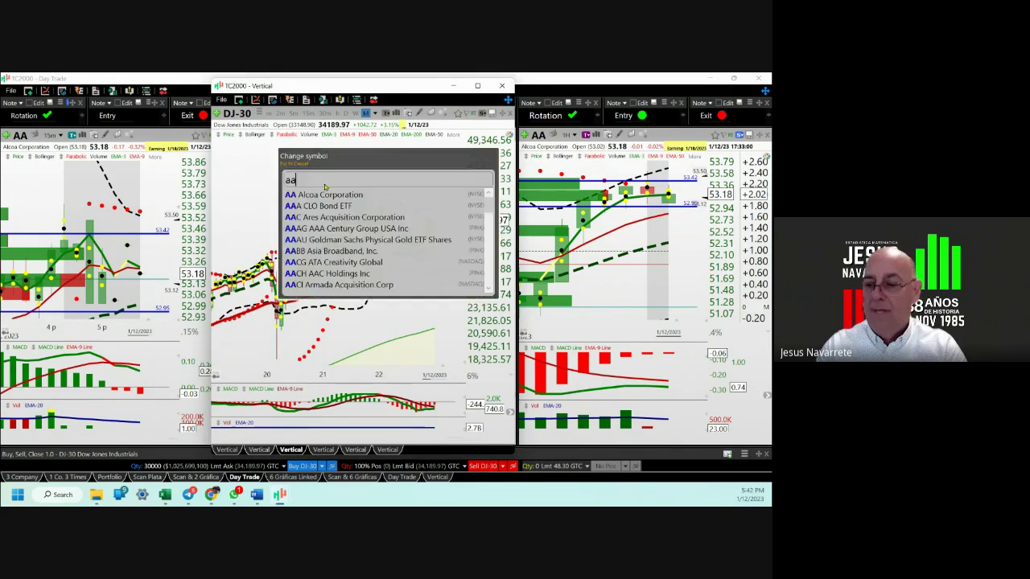
key("Return")
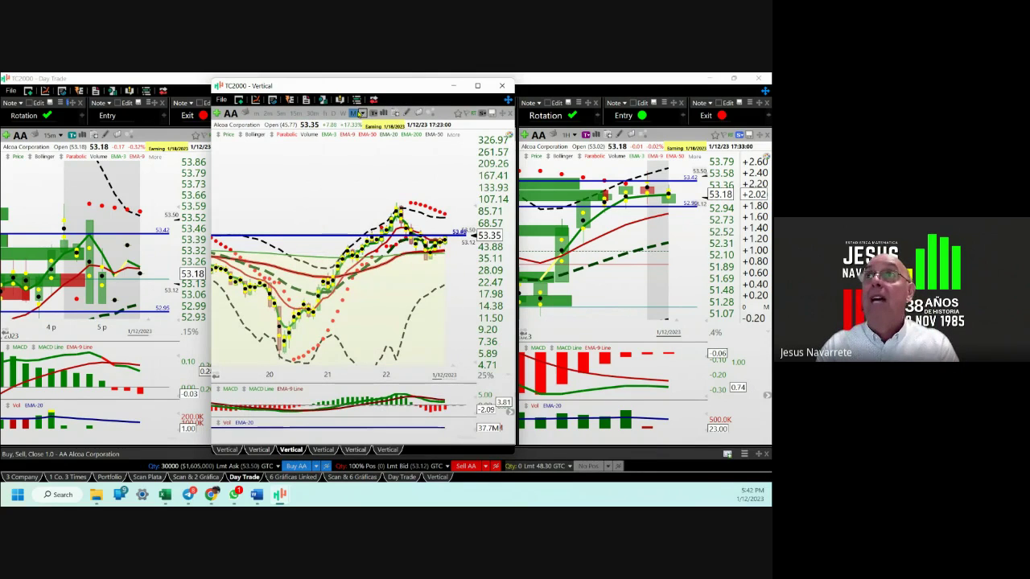
left_click(347, 115)
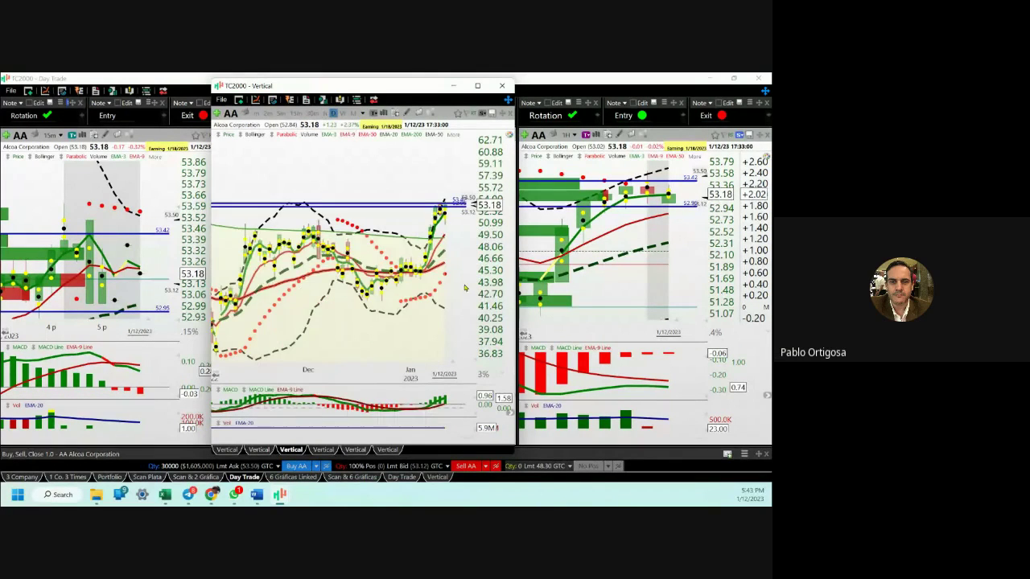
scroll(435, 306, "up", 2)
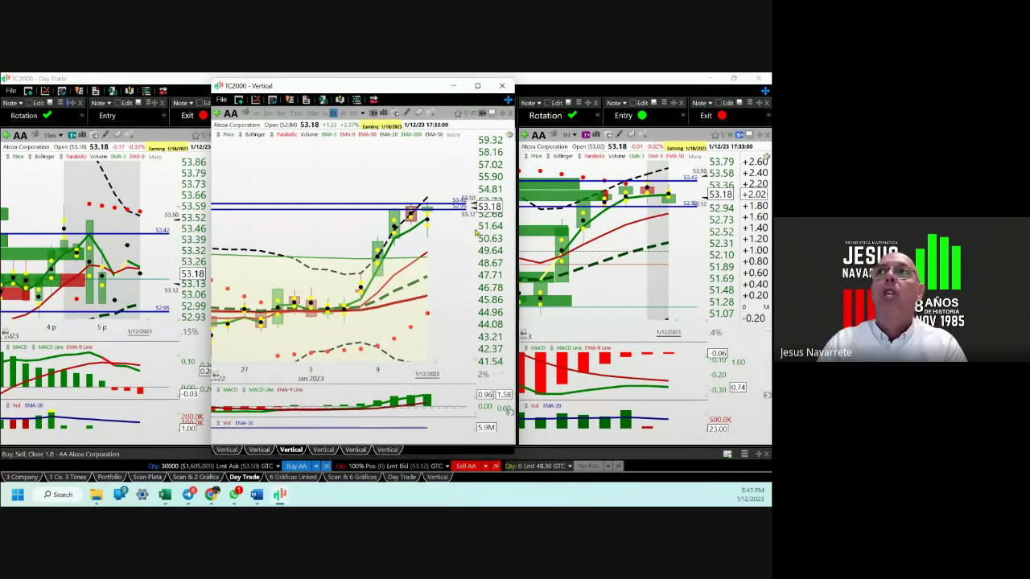
left_click_drag(469, 208, 454, 165)
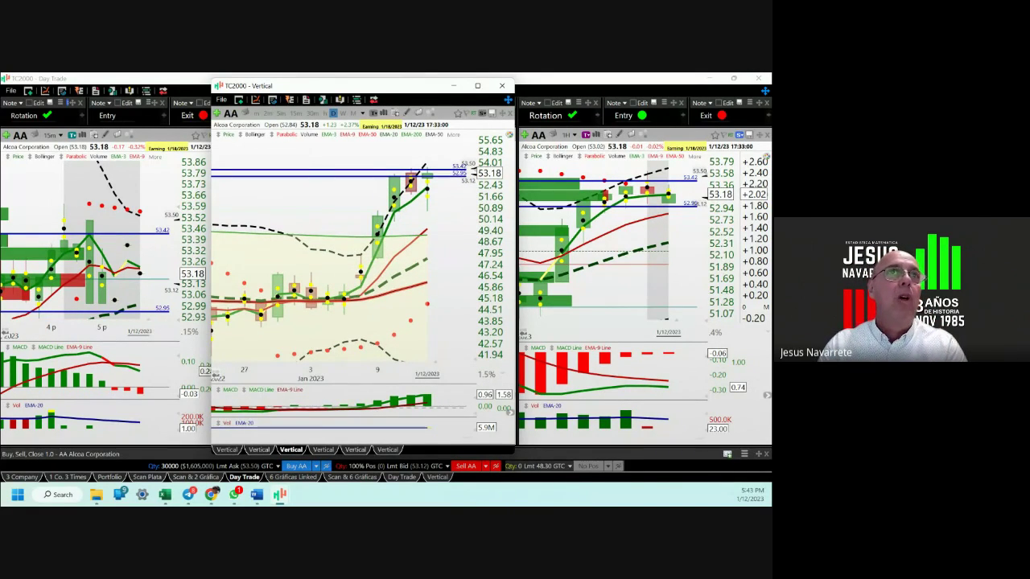
- Minimize the Day Trade window, leaving the AA daily chart alone on the desktop, and bring up the screen annotation tools
left_click(669, 81)
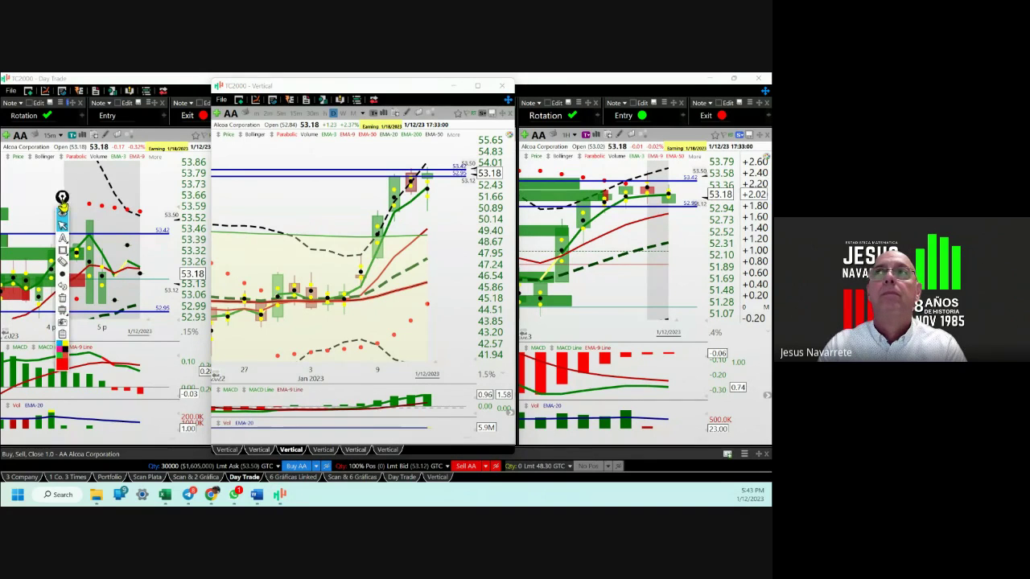
double_click(706, 81)
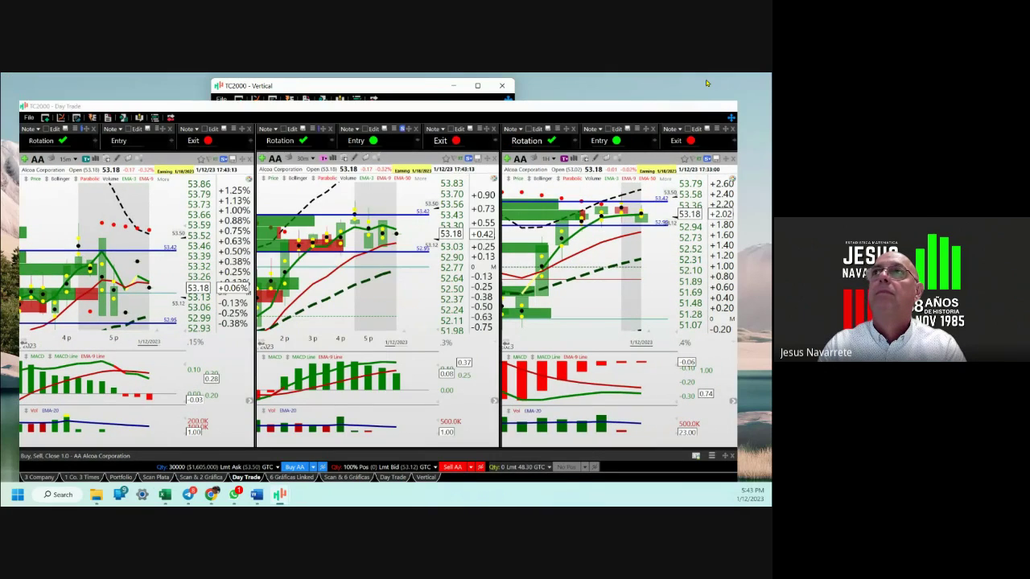
key("super+Down")
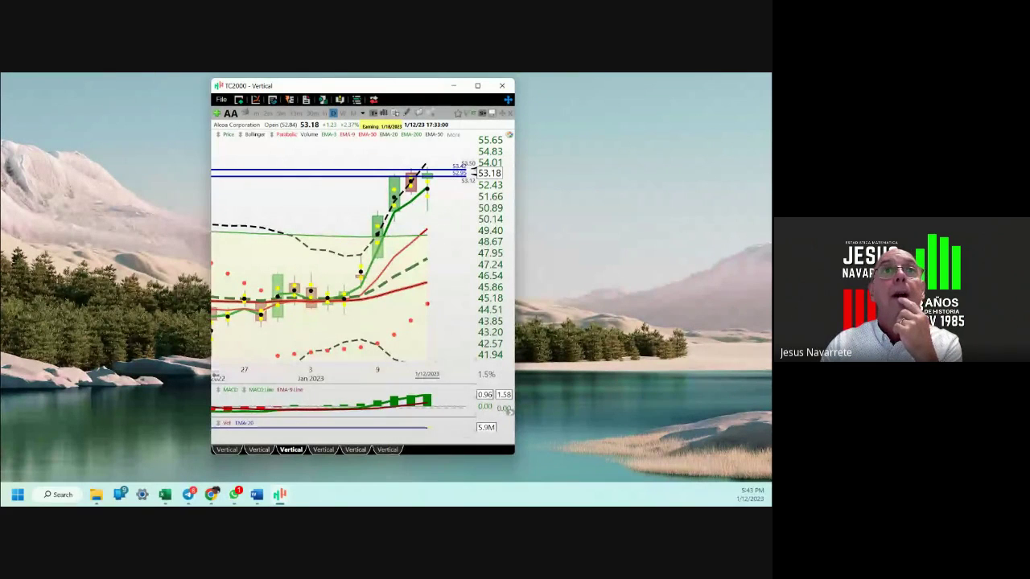
key("ctrl+shift+d")
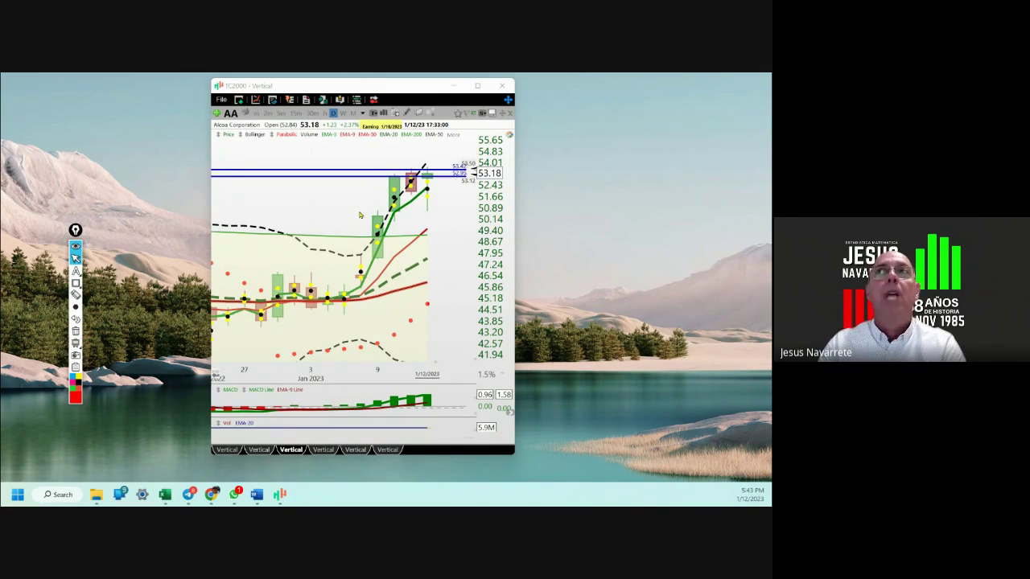
- Display the price and indicator values of the 1/12/23 candle on the AA daily chart
left_click(428, 227)
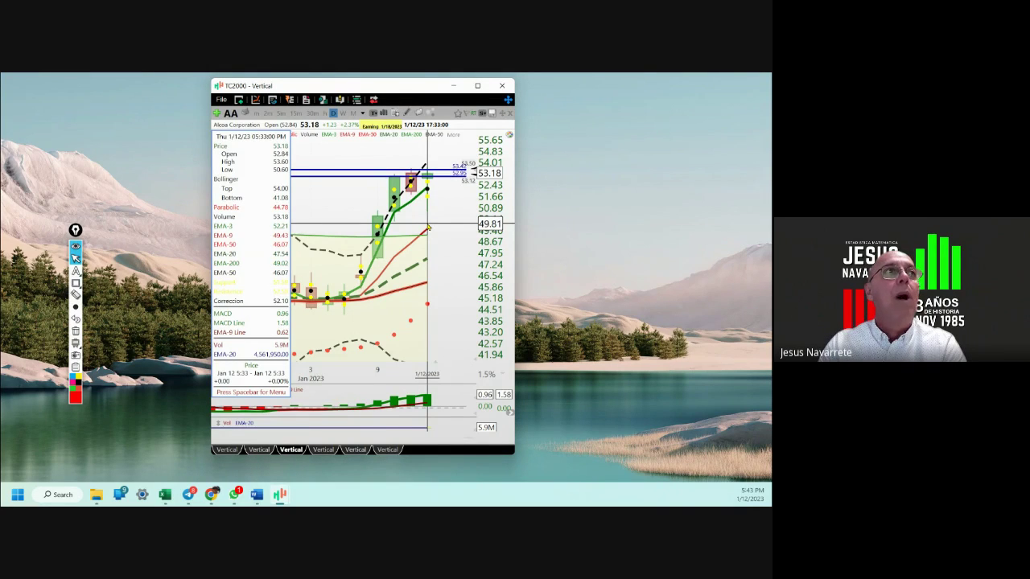
left_click(428, 227)
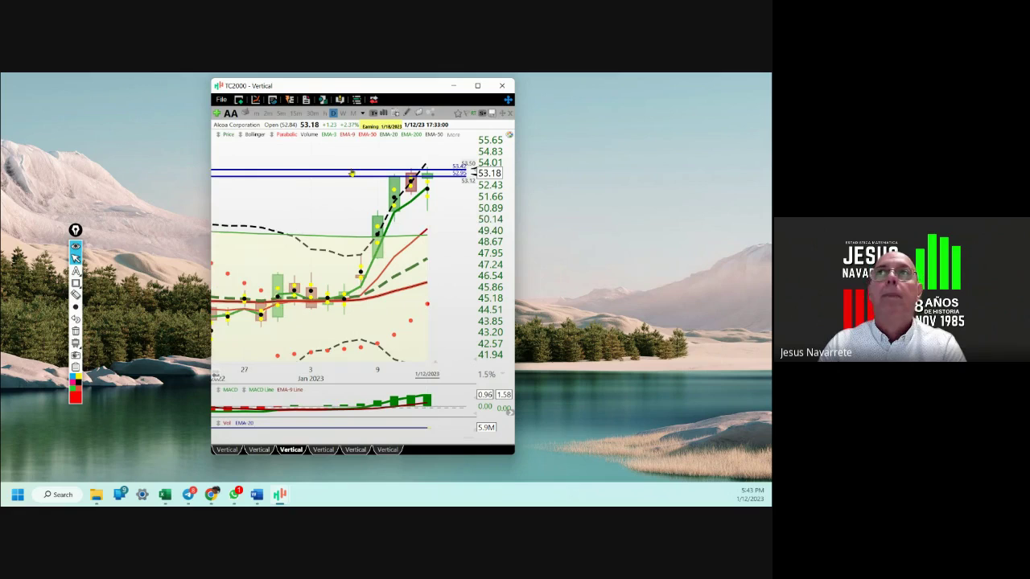
- Try setting the chart's pre/post market data to Never, and restore it to Always show latest two sessions
right_click(315, 209)
left_click(354, 229)
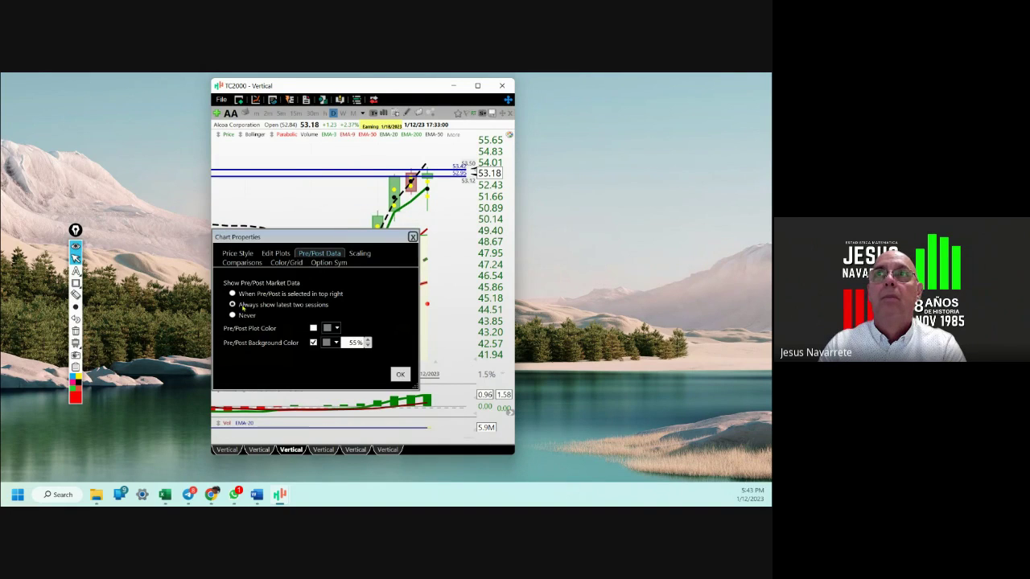
left_click(233, 315)
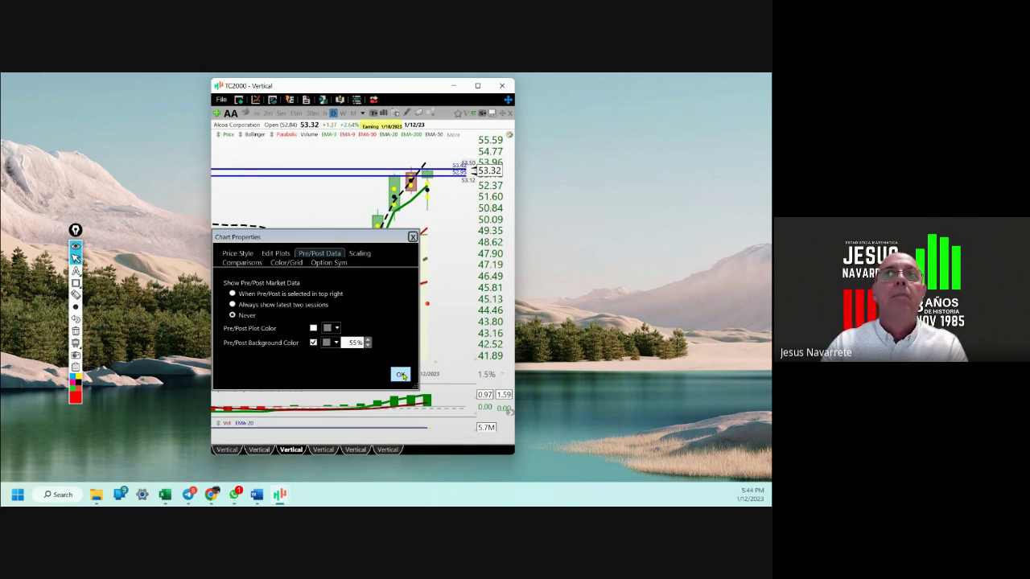
left_click(260, 309)
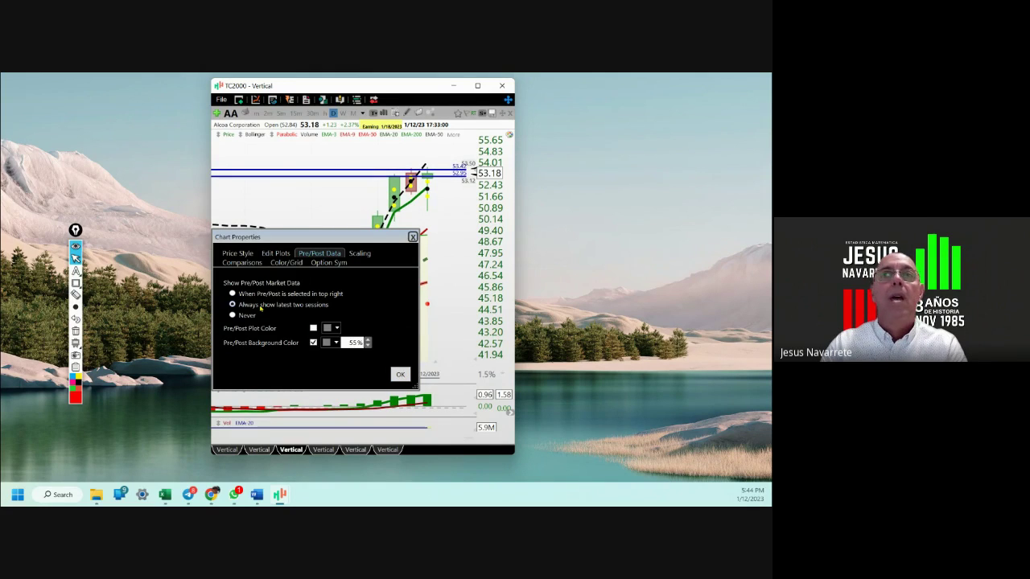
left_click(399, 375)
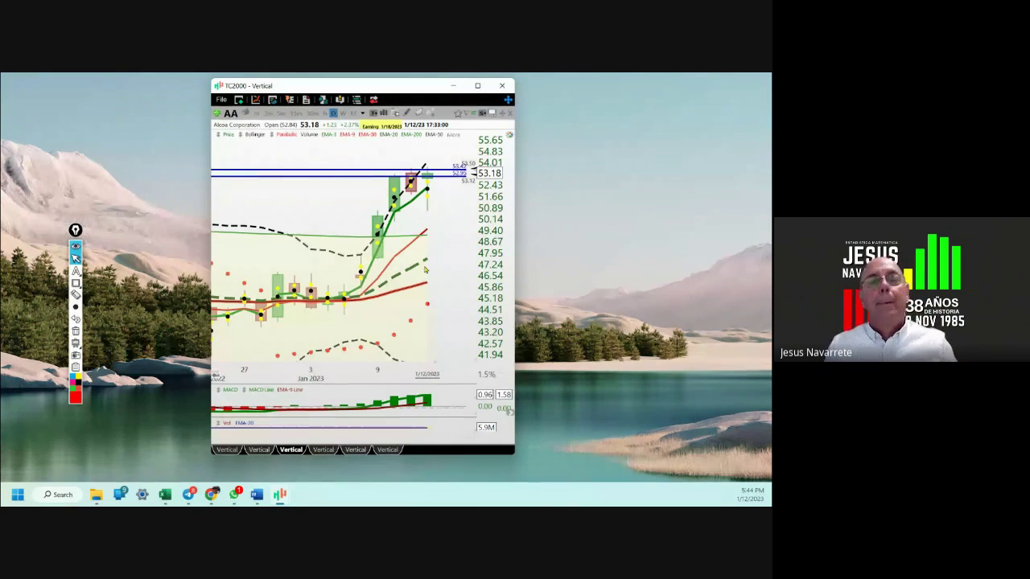
- Move the two blue horizontal lines on the AA daily chart down to 48.59 and 46.51
left_click_drag(354, 167, 354, 281)
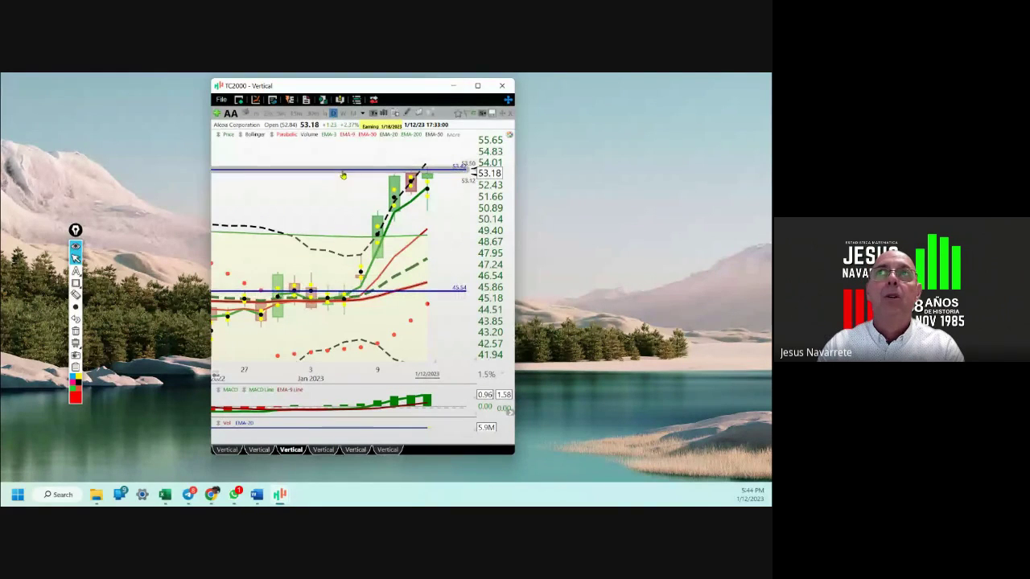
left_click_drag(342, 170, 344, 239)
left_click_drag(362, 291, 362, 273)
- Switch to the Open Market Data Version Enero 11 2023 workbook in Excel and maximize its window
mouse_move(164, 501)
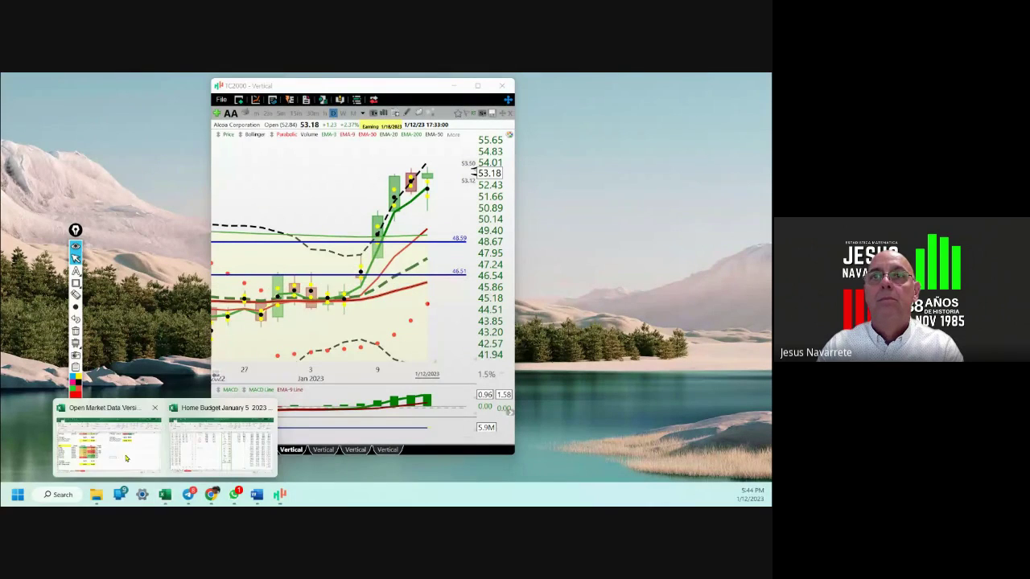
left_click(96, 427)
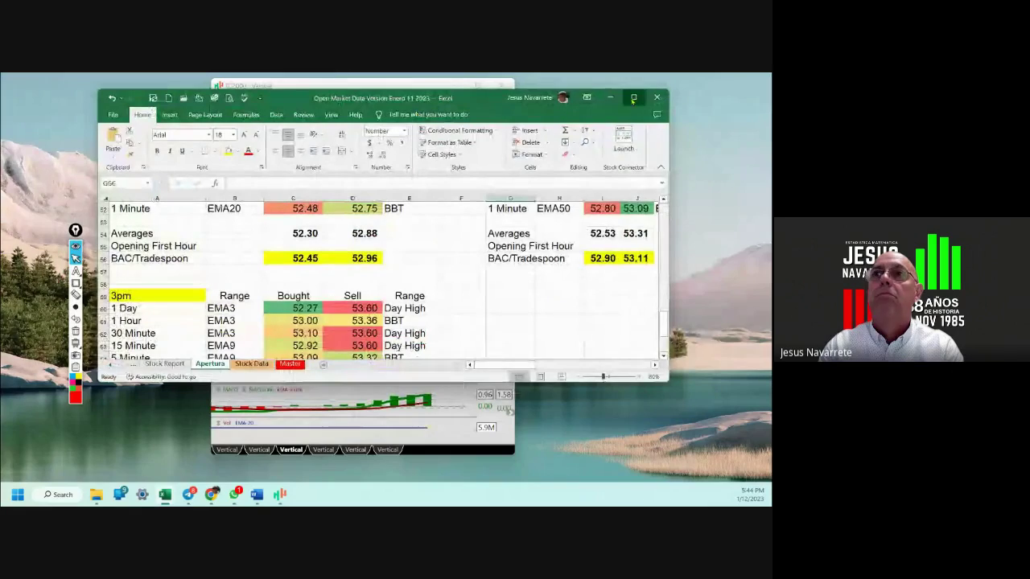
left_click(633, 97)
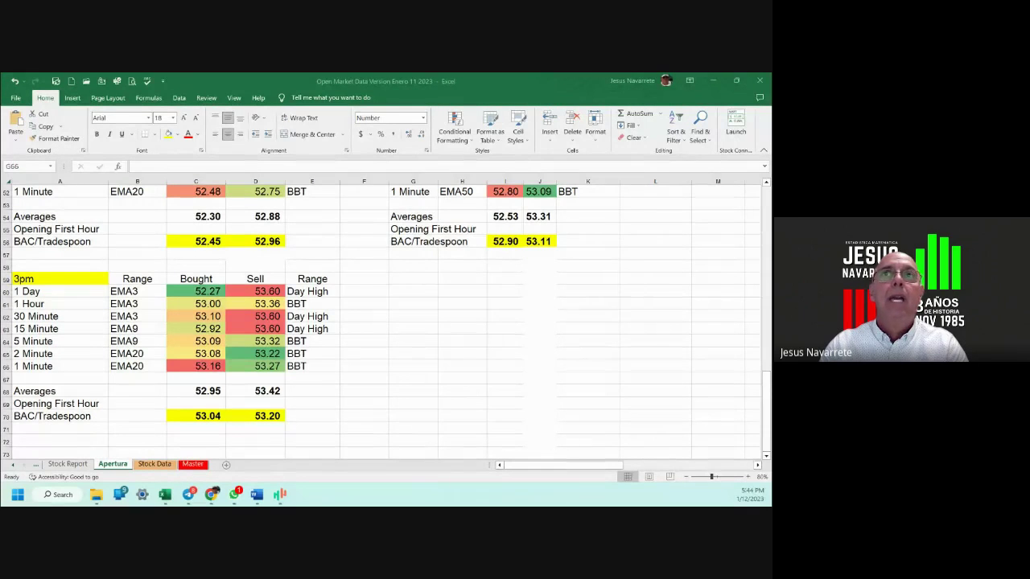
- Point red arrows at the 3pm table's 1 Day row and its Sell and Bought columns, and clear the annotations
left_click_drag(94, 268, 50, 295)
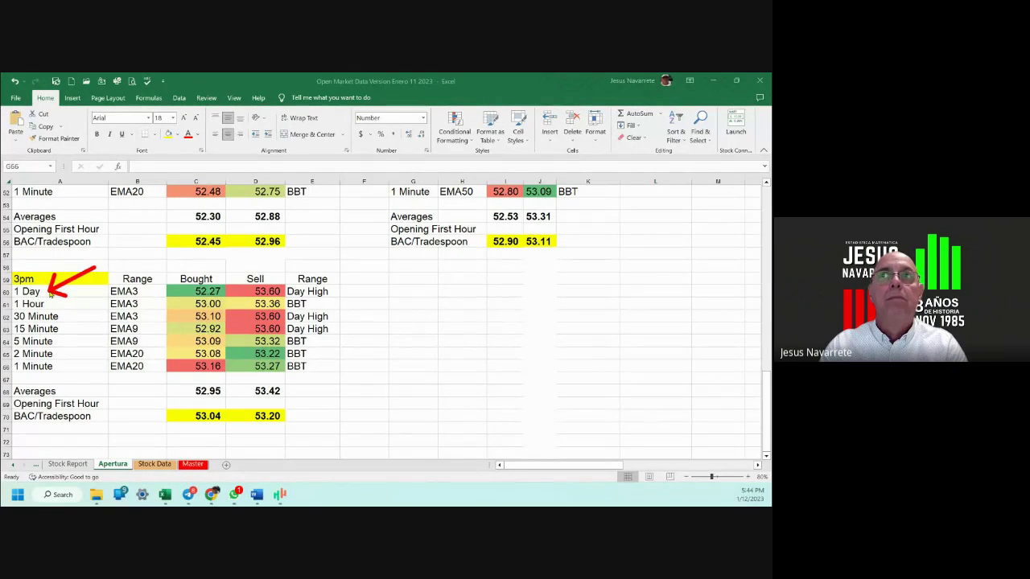
left_click_drag(301, 234, 270, 277)
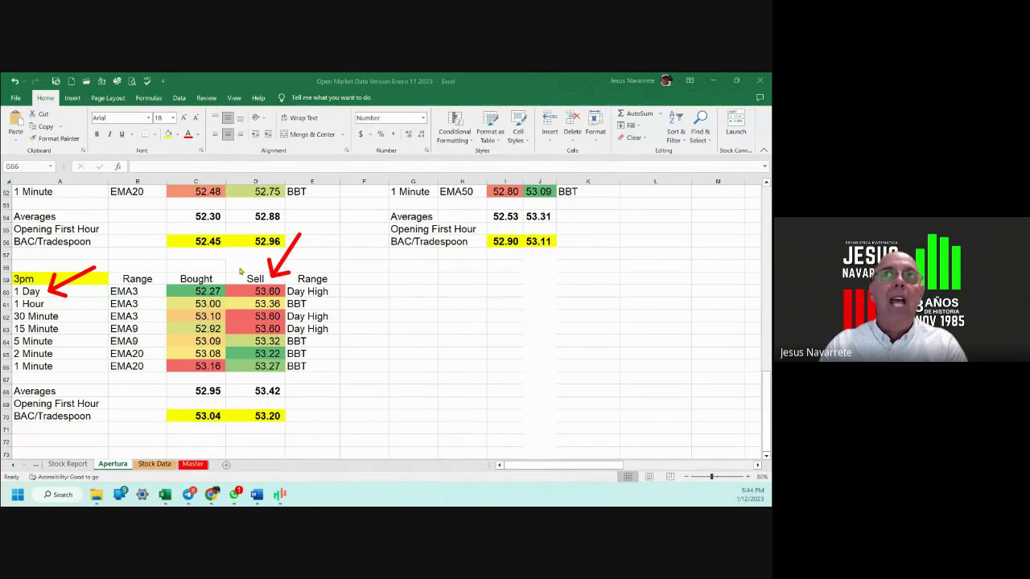
left_click_drag(131, 230, 196, 281)
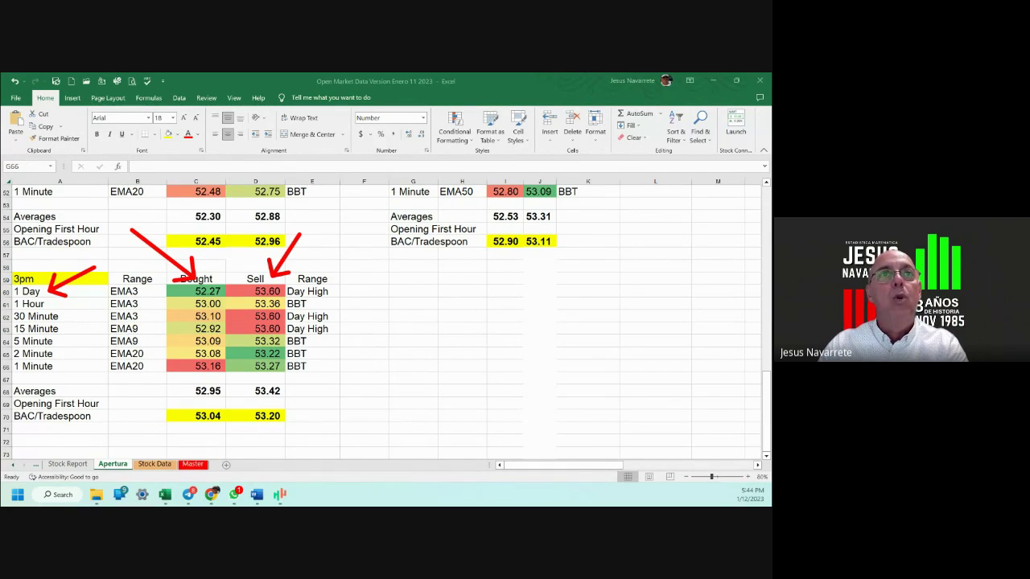
key("Escape")
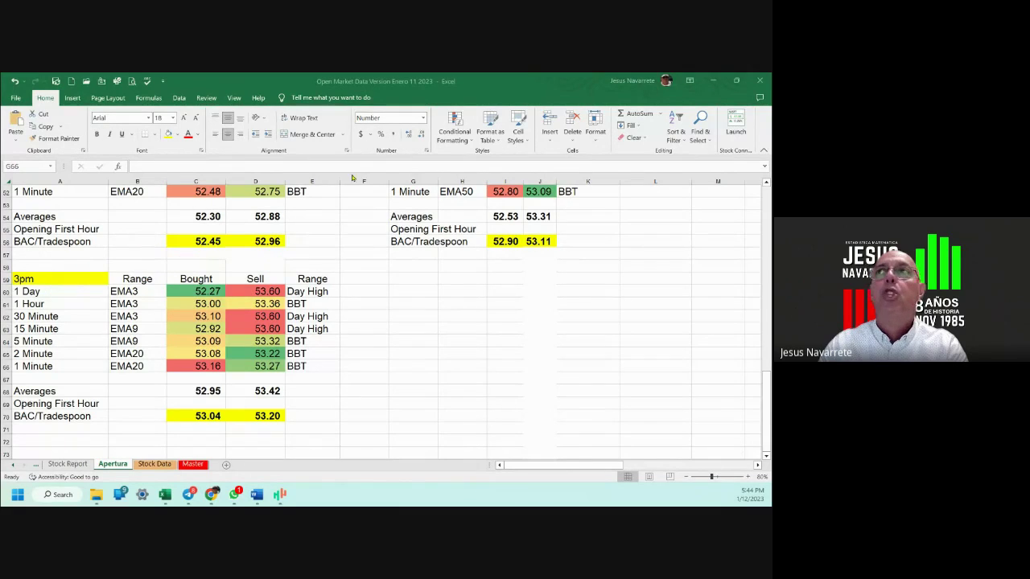
- Minimize the workbook to return to the AA daily chart in TC2000, and enlarge its MACD and volume panes
left_click(712, 81)
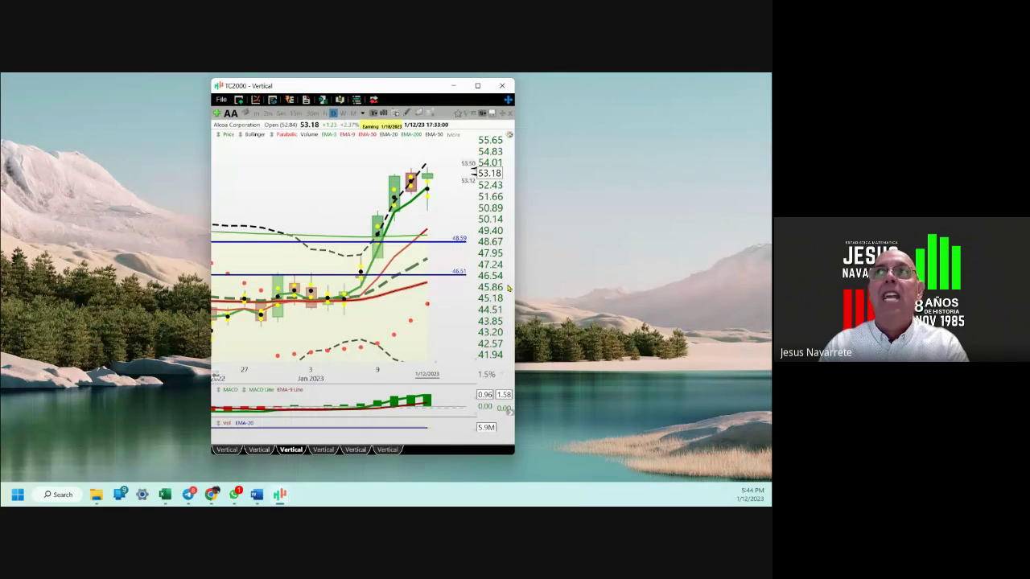
scroll(418, 329, "up", 3)
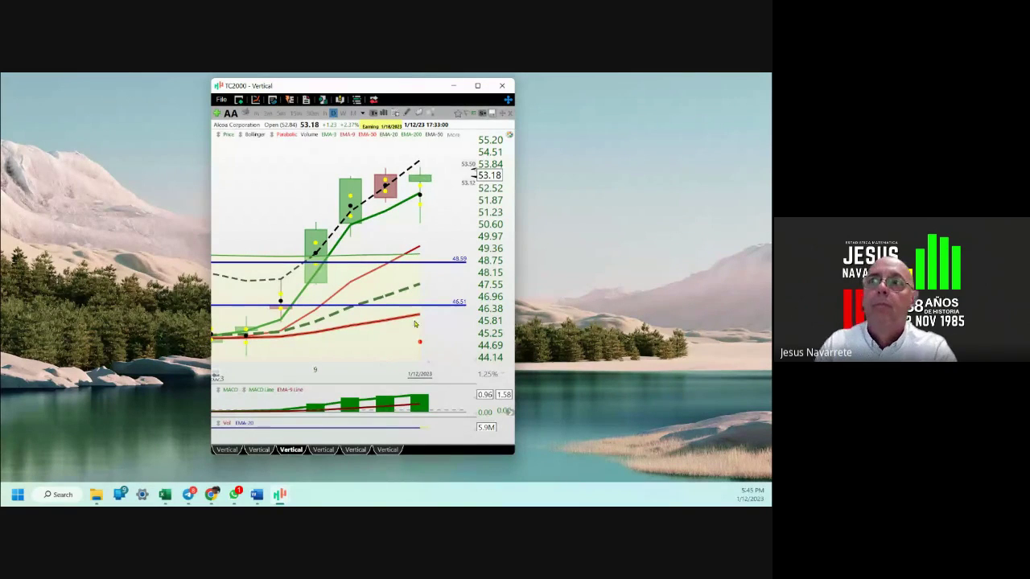
left_click_drag(392, 386, 376, 323)
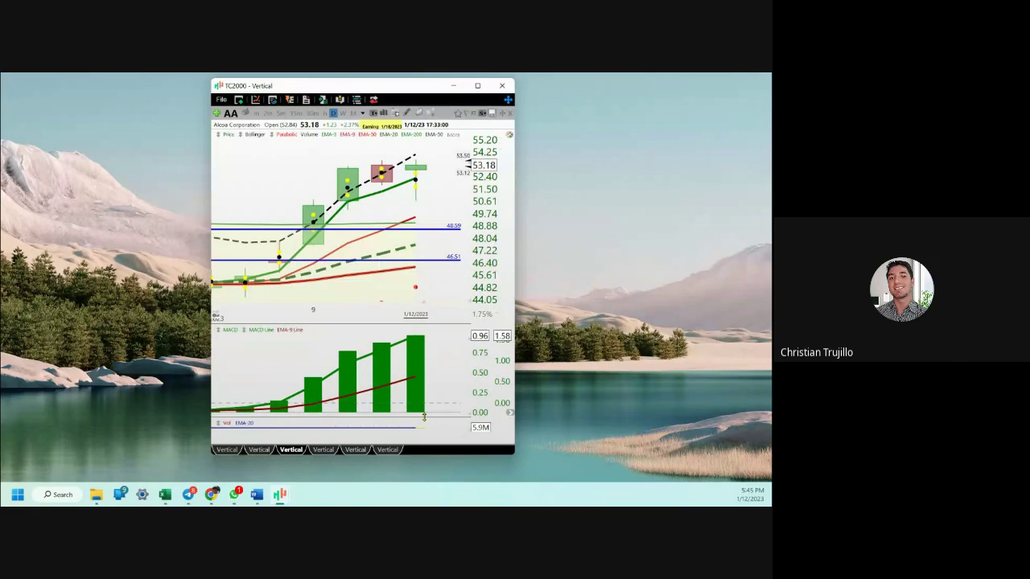
left_click_drag(425, 418, 429, 380)
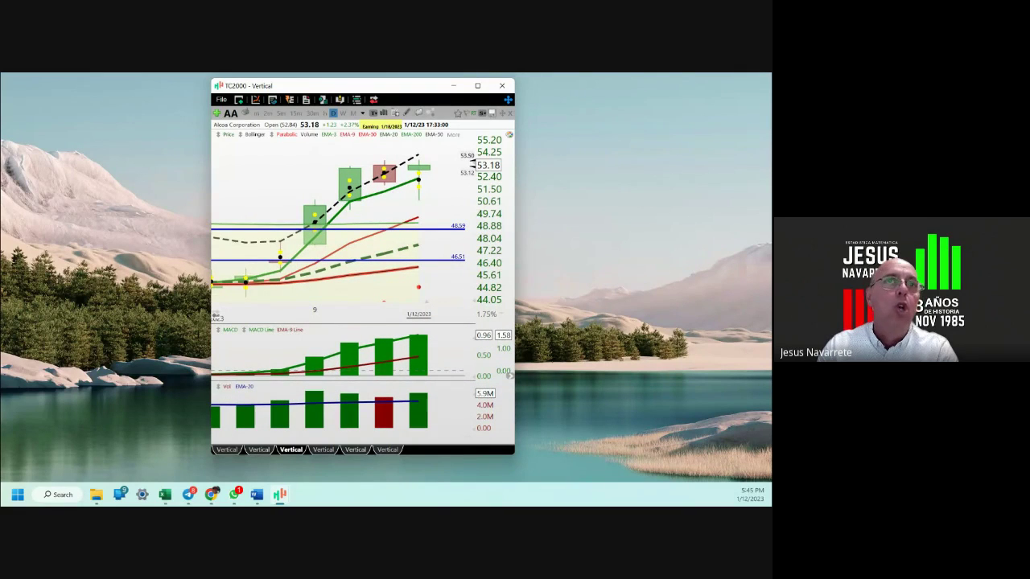